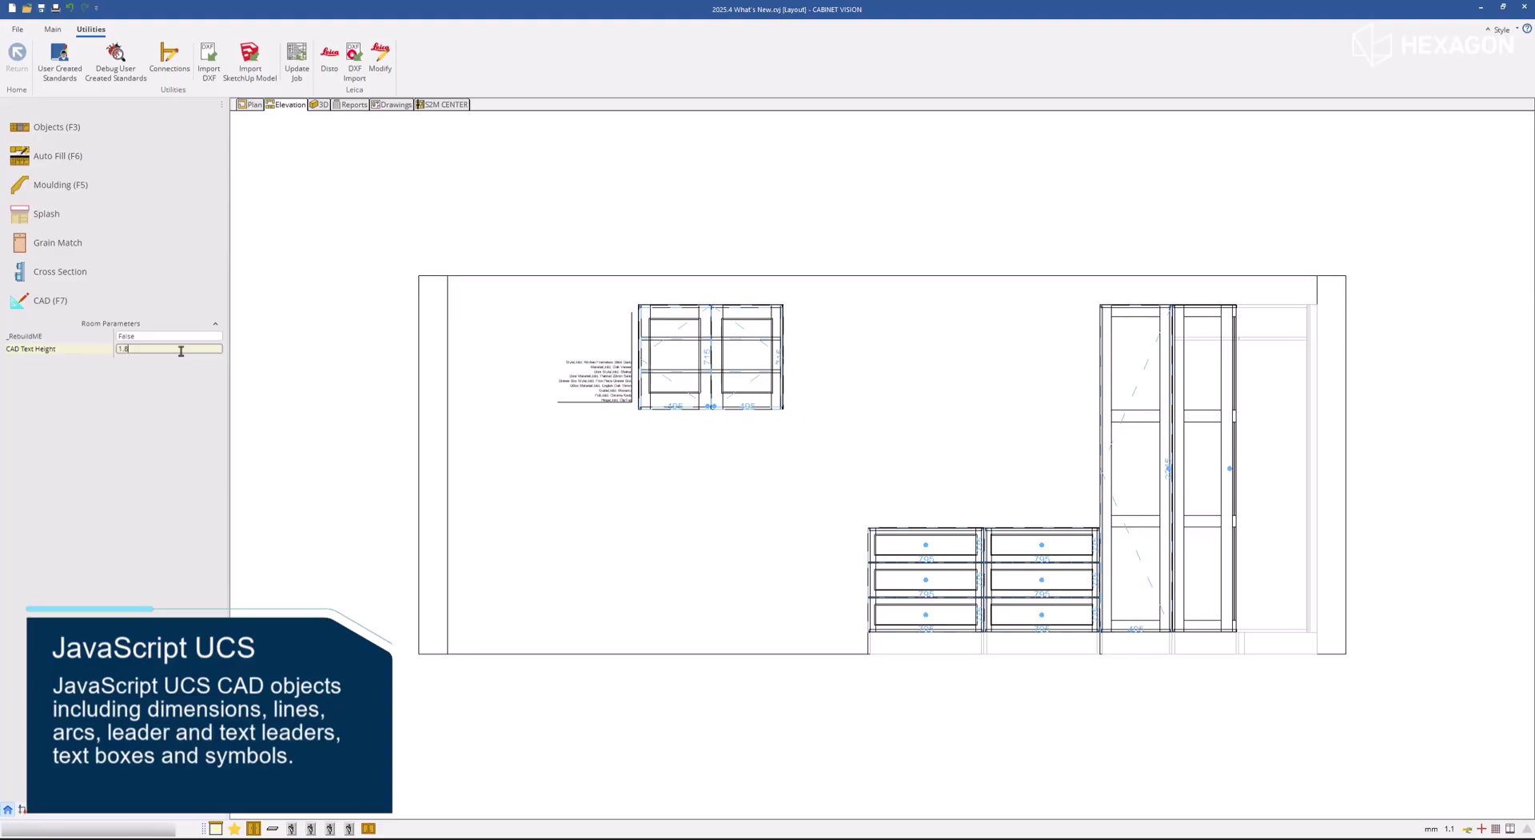
- Set the double upper cabinet's ASM CAD color to Blue, DBlue and finally Green
{"action": "left_click", "coordinate": [663, 384]}
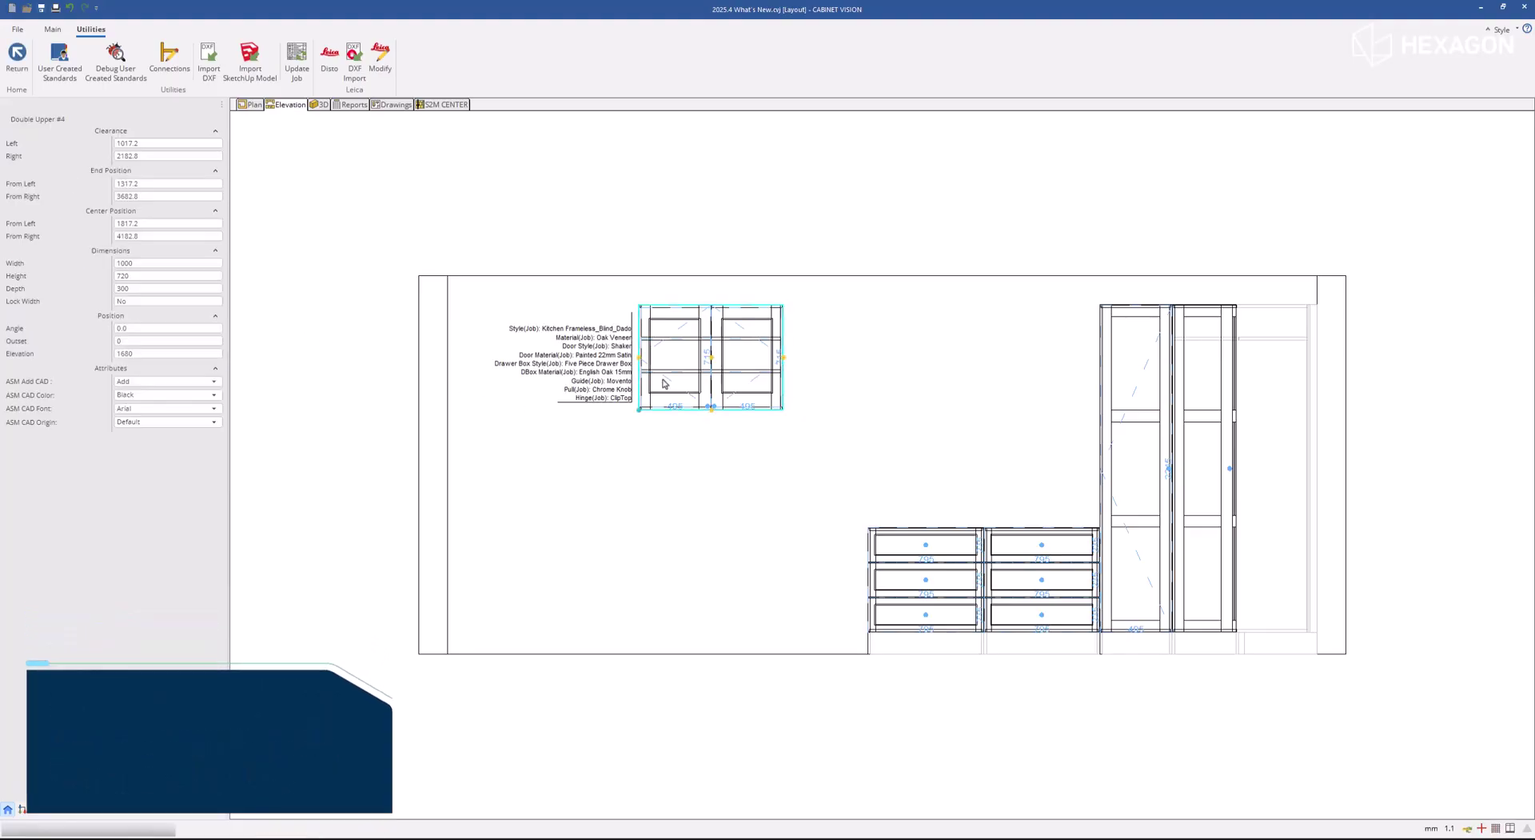
{"action": "left_click", "coordinate": [210, 395]}
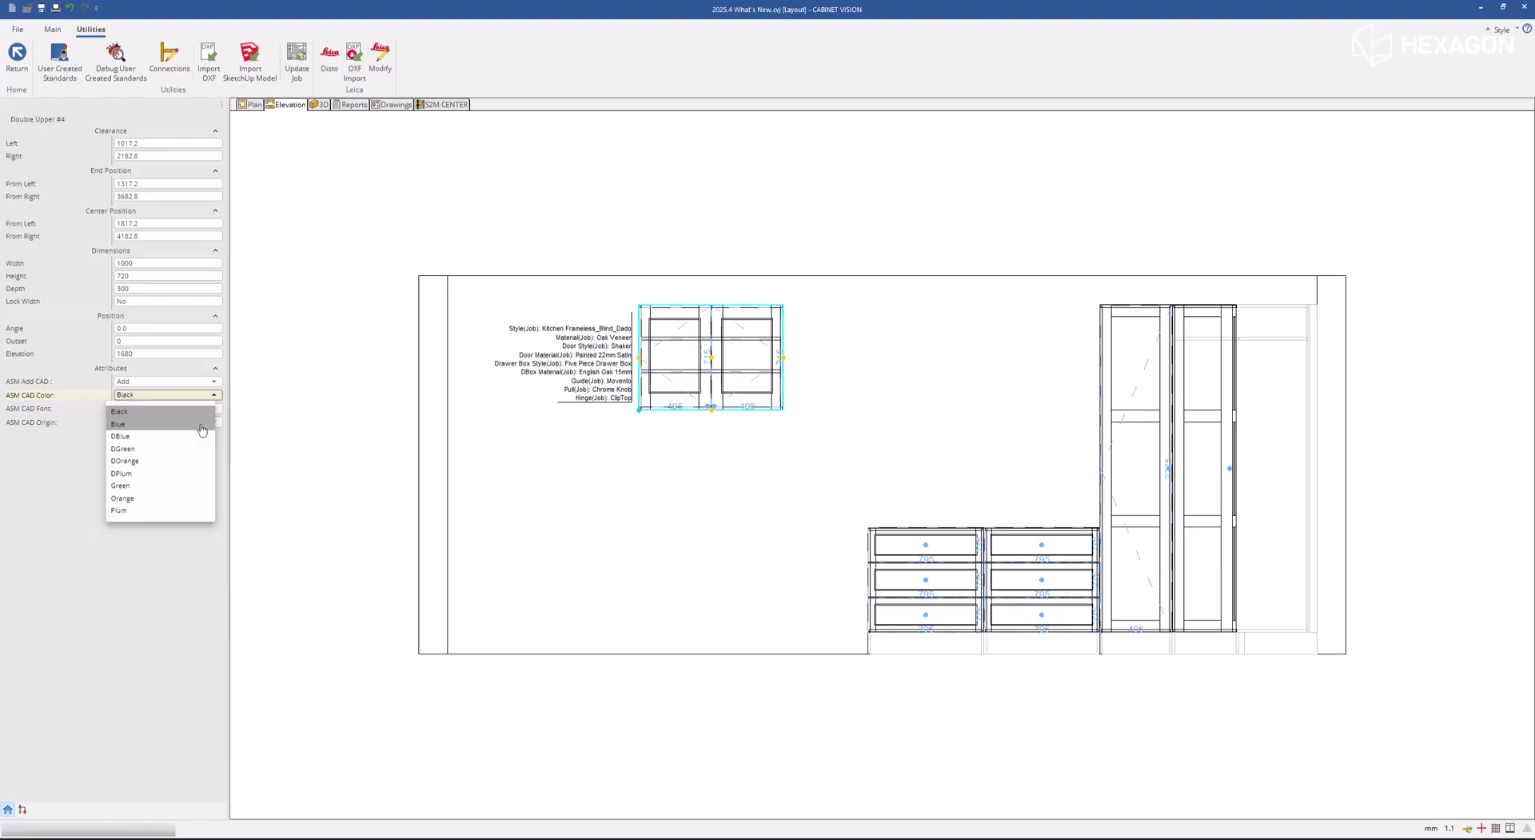
{"action": "left_click", "coordinate": [201, 425]}
{"action": "left_click", "coordinate": [195, 395]}
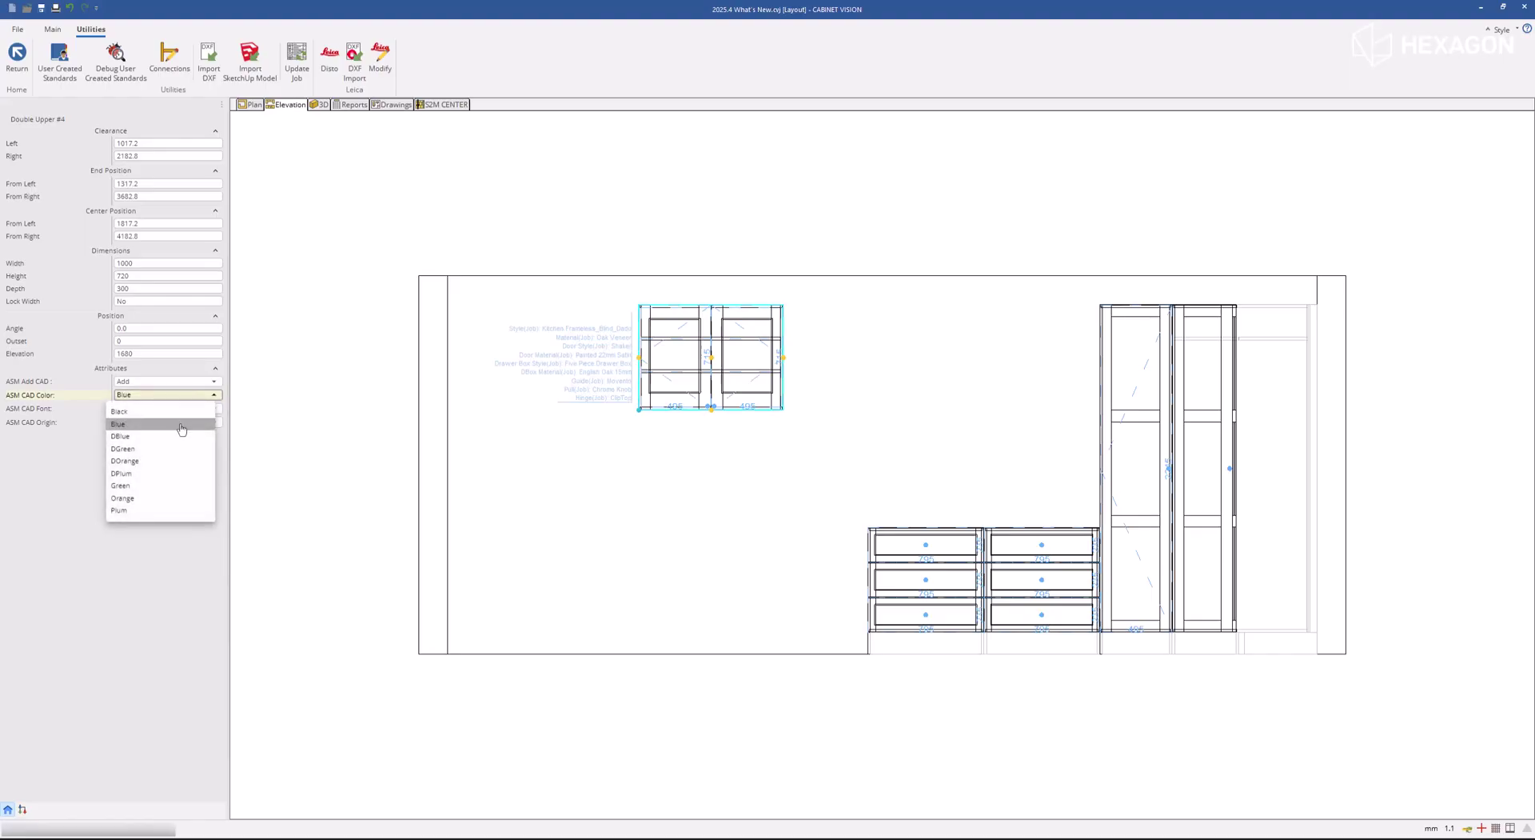
{"action": "left_click", "coordinate": [181, 437]}
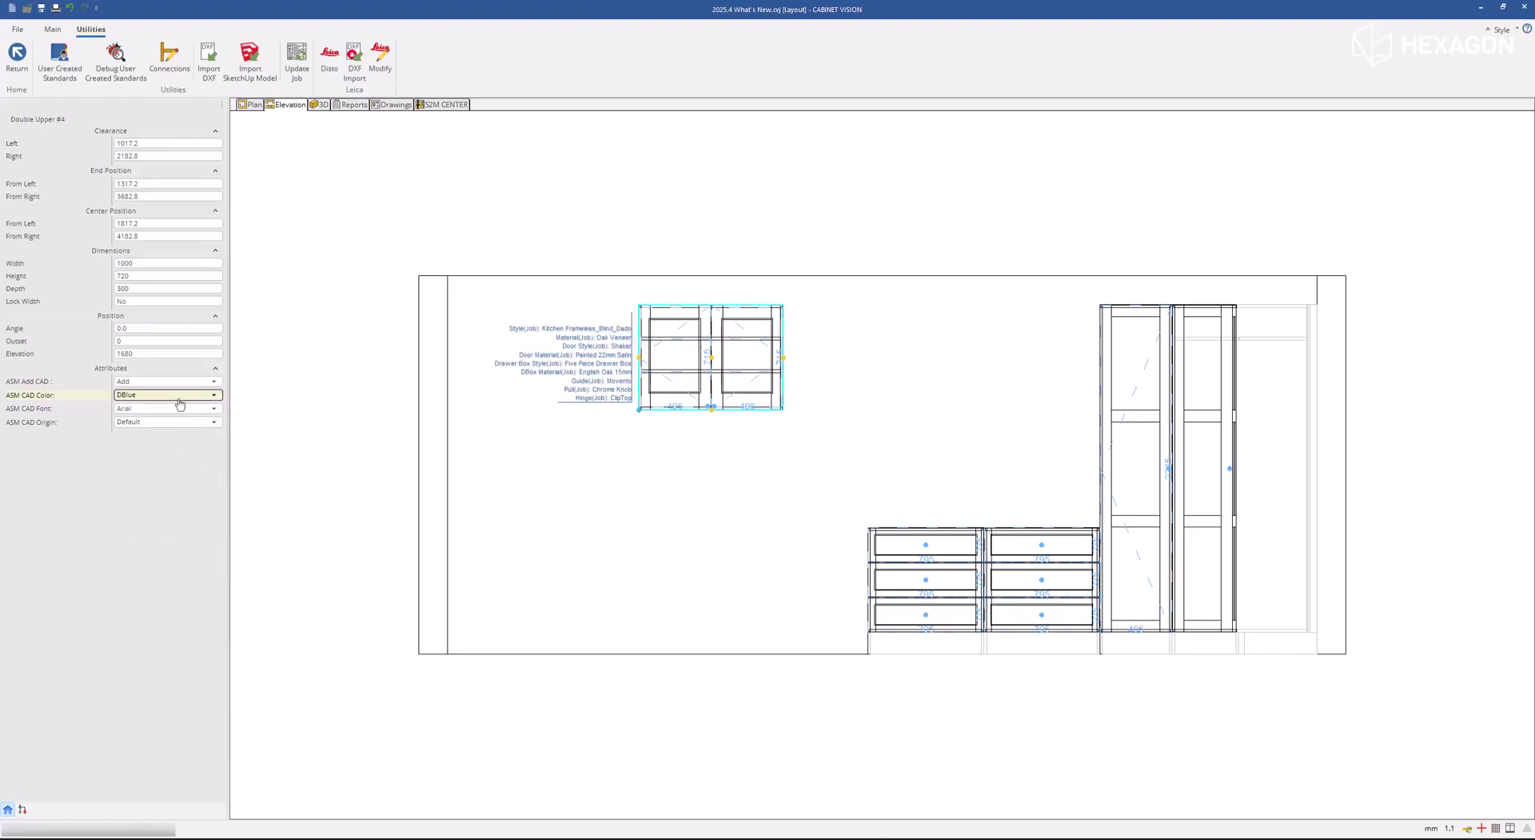
{"action": "left_click", "coordinate": [179, 399]}
{"action": "left_click", "coordinate": [175, 457]}
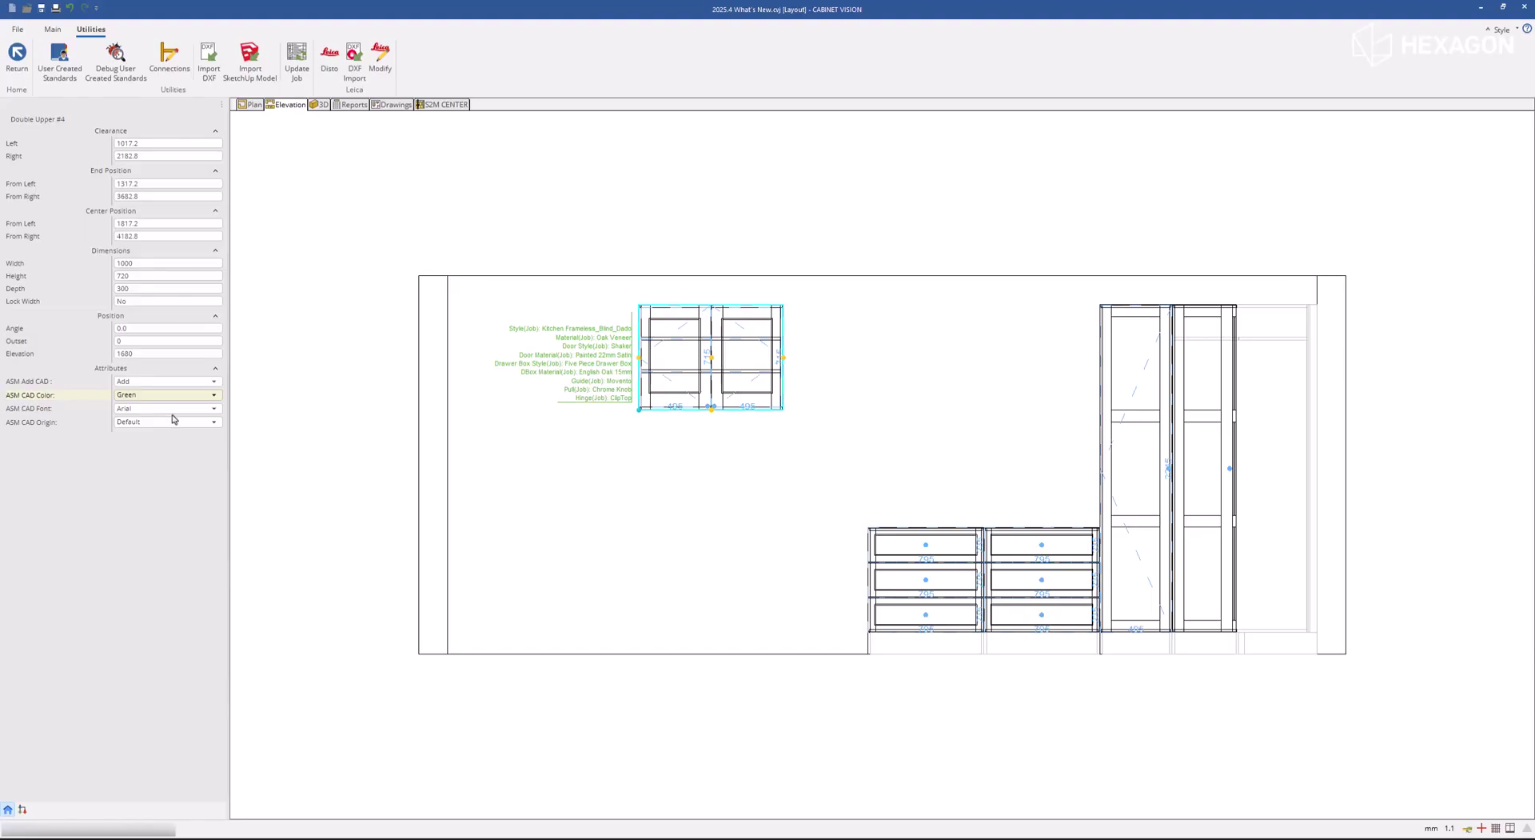
- Try the Bahnschrift, BellMT and BlackadderITC fonts on the cabinet's CAD text and set the font back to Arial
{"action": "left_click", "coordinate": [172, 409]}
{"action": "left_click", "coordinate": [171, 440]}
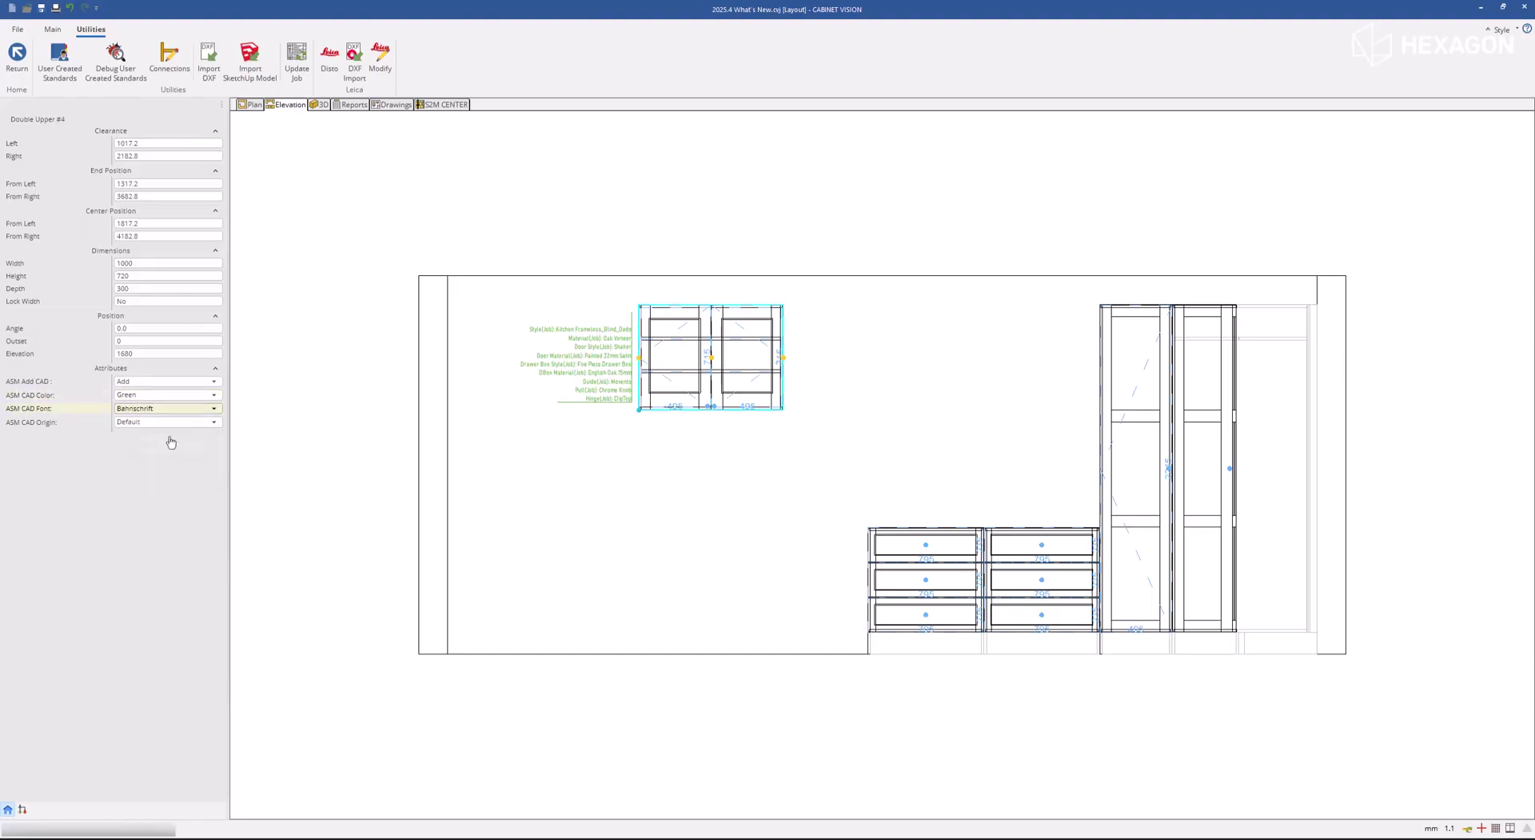
{"action": "left_click", "coordinate": [171, 409]}
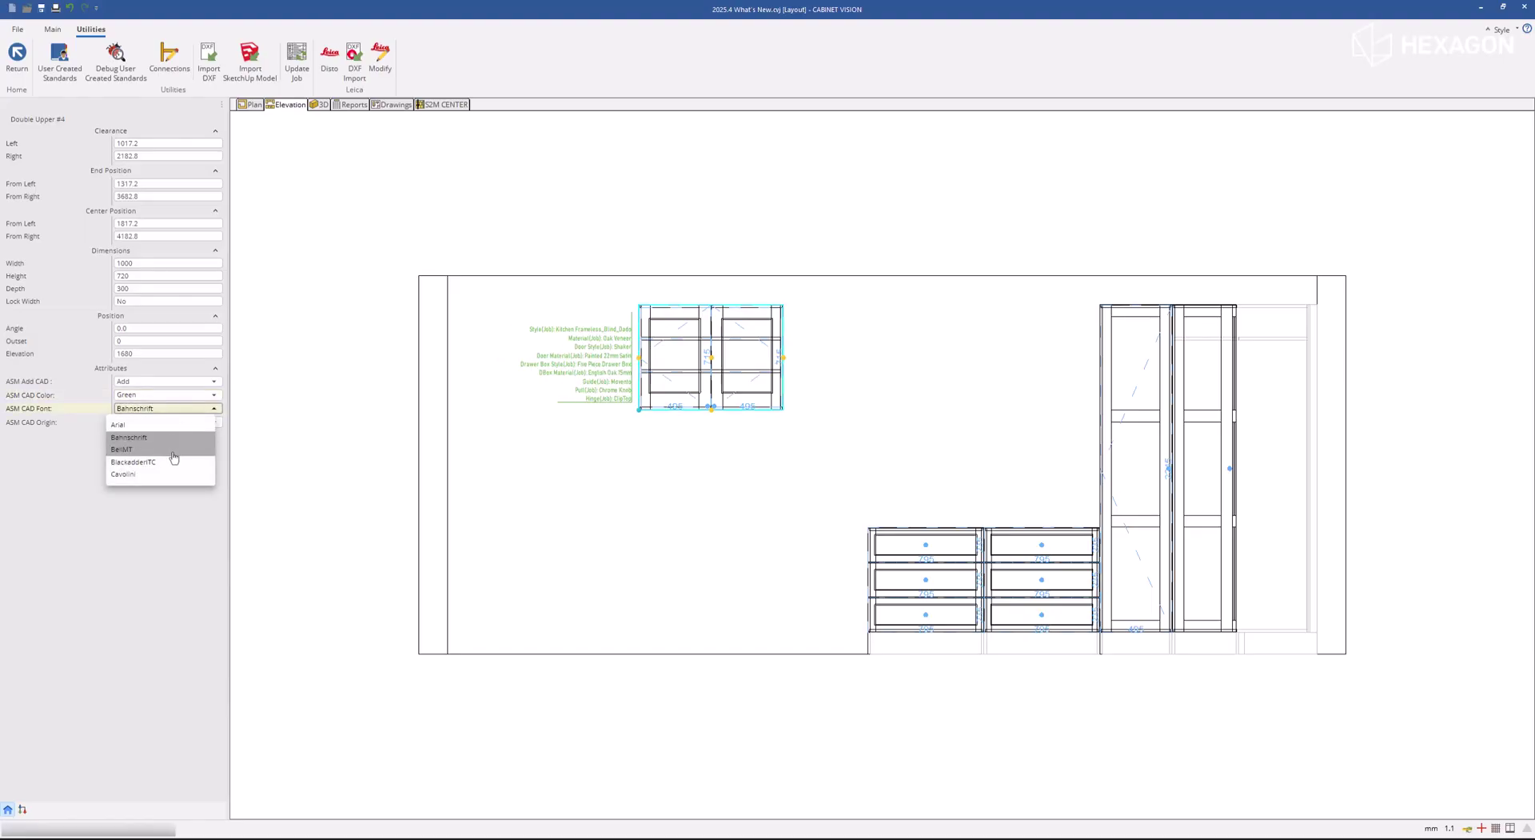
{"action": "left_click", "coordinate": [174, 457]}
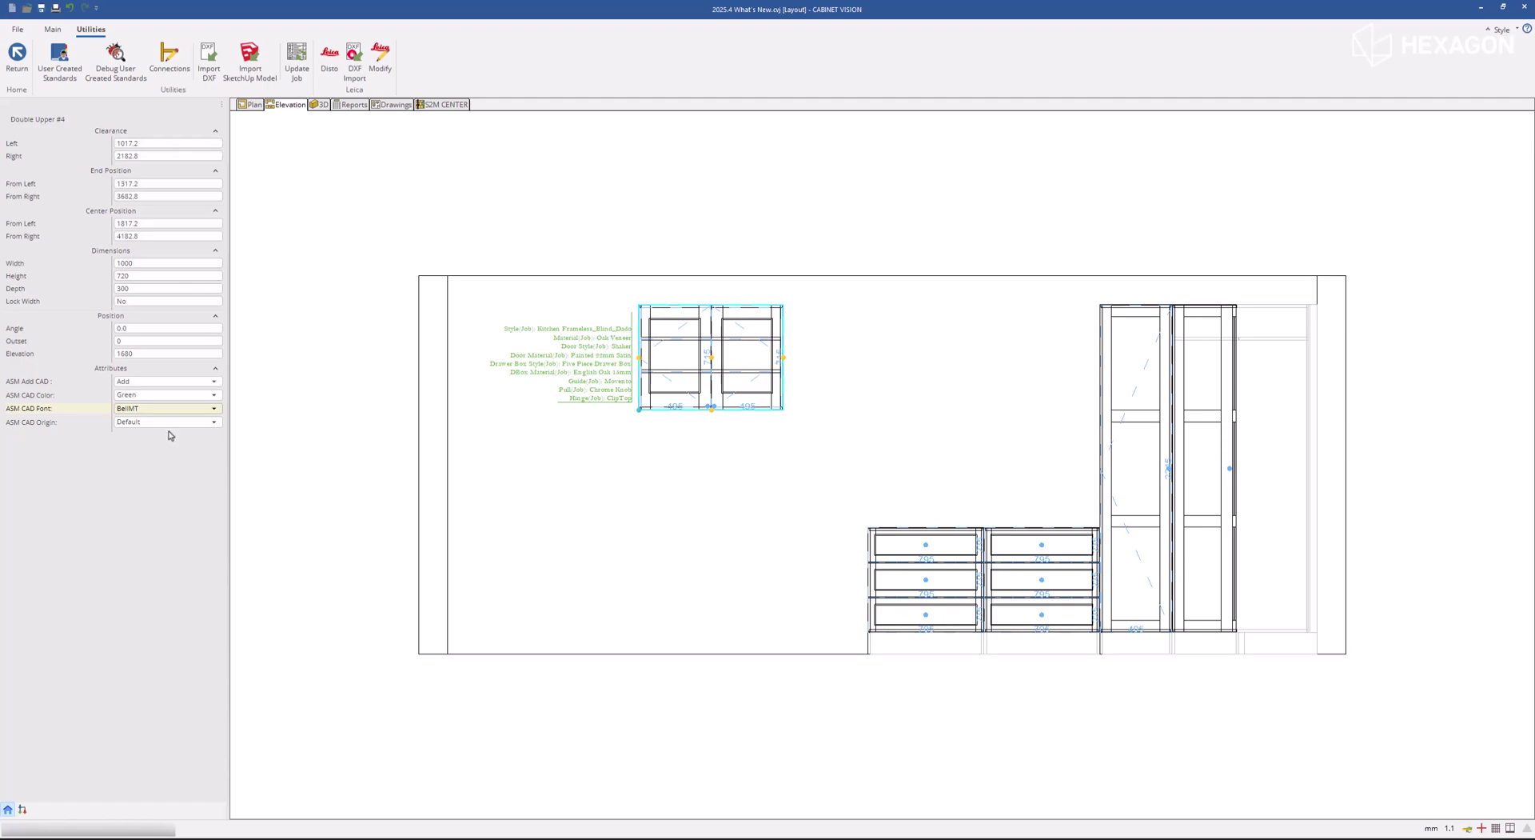
{"action": "left_click", "coordinate": [168, 409]}
{"action": "left_click", "coordinate": [173, 456]}
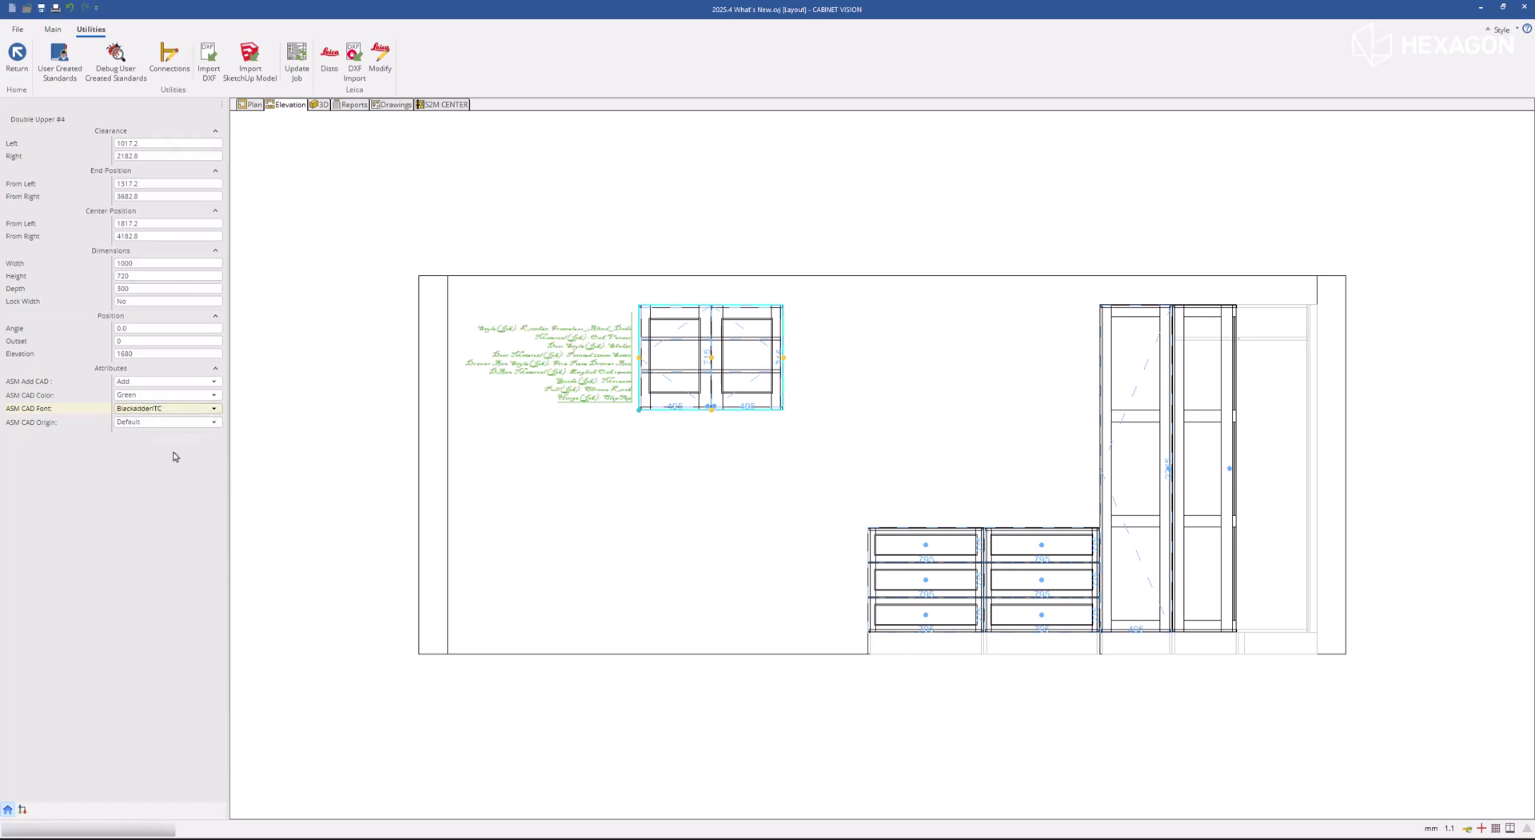
{"action": "left_click", "coordinate": [170, 409]}
{"action": "left_click", "coordinate": [168, 439]}
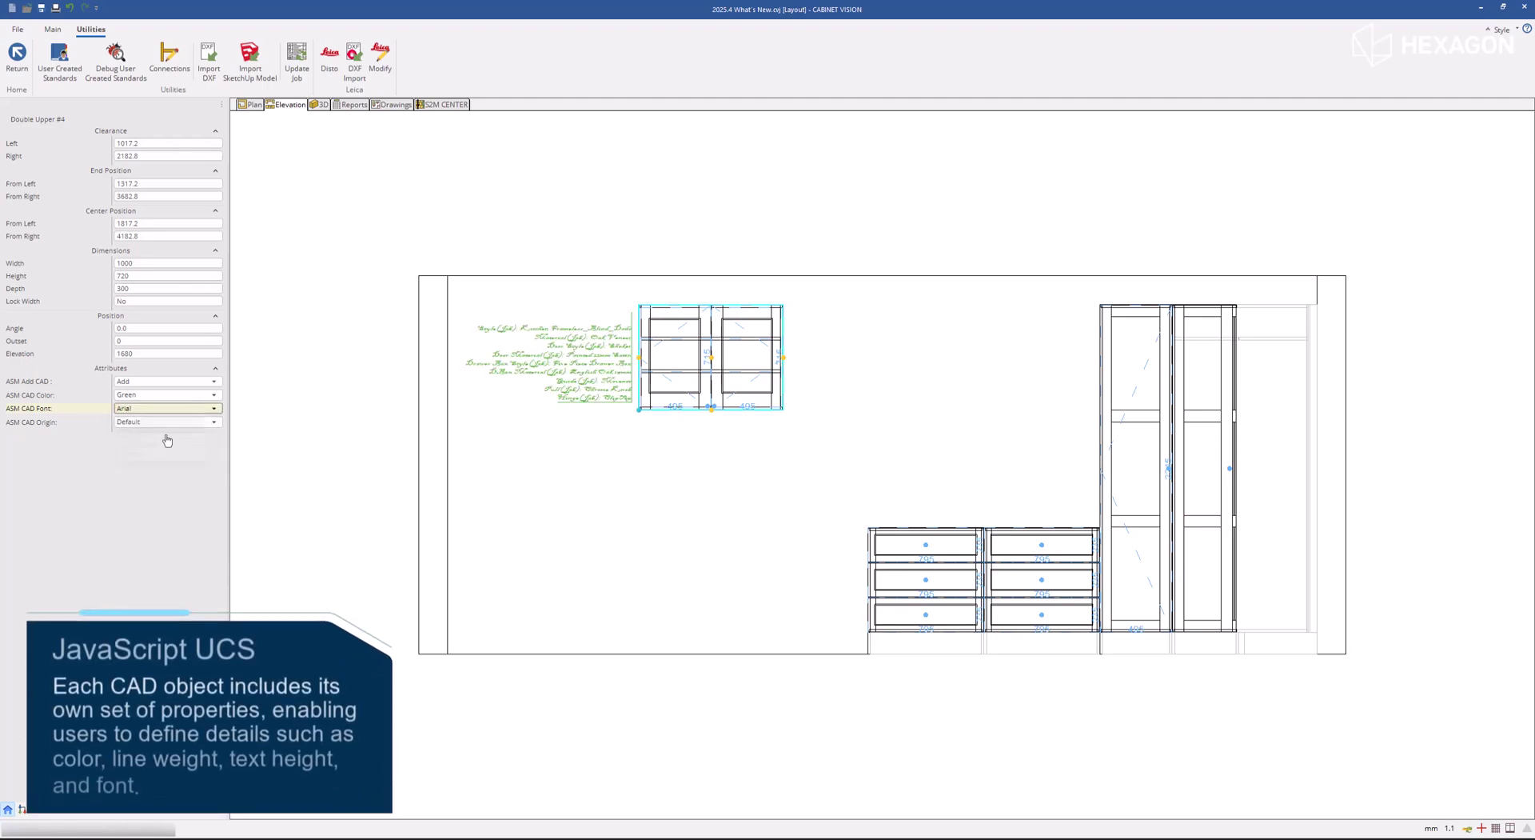
- Try the Left, Bottom, Right and Top origins for the cabinet's CAD text, set it back to Default and deselect the cabinet
{"action": "left_click", "coordinate": [168, 421]}
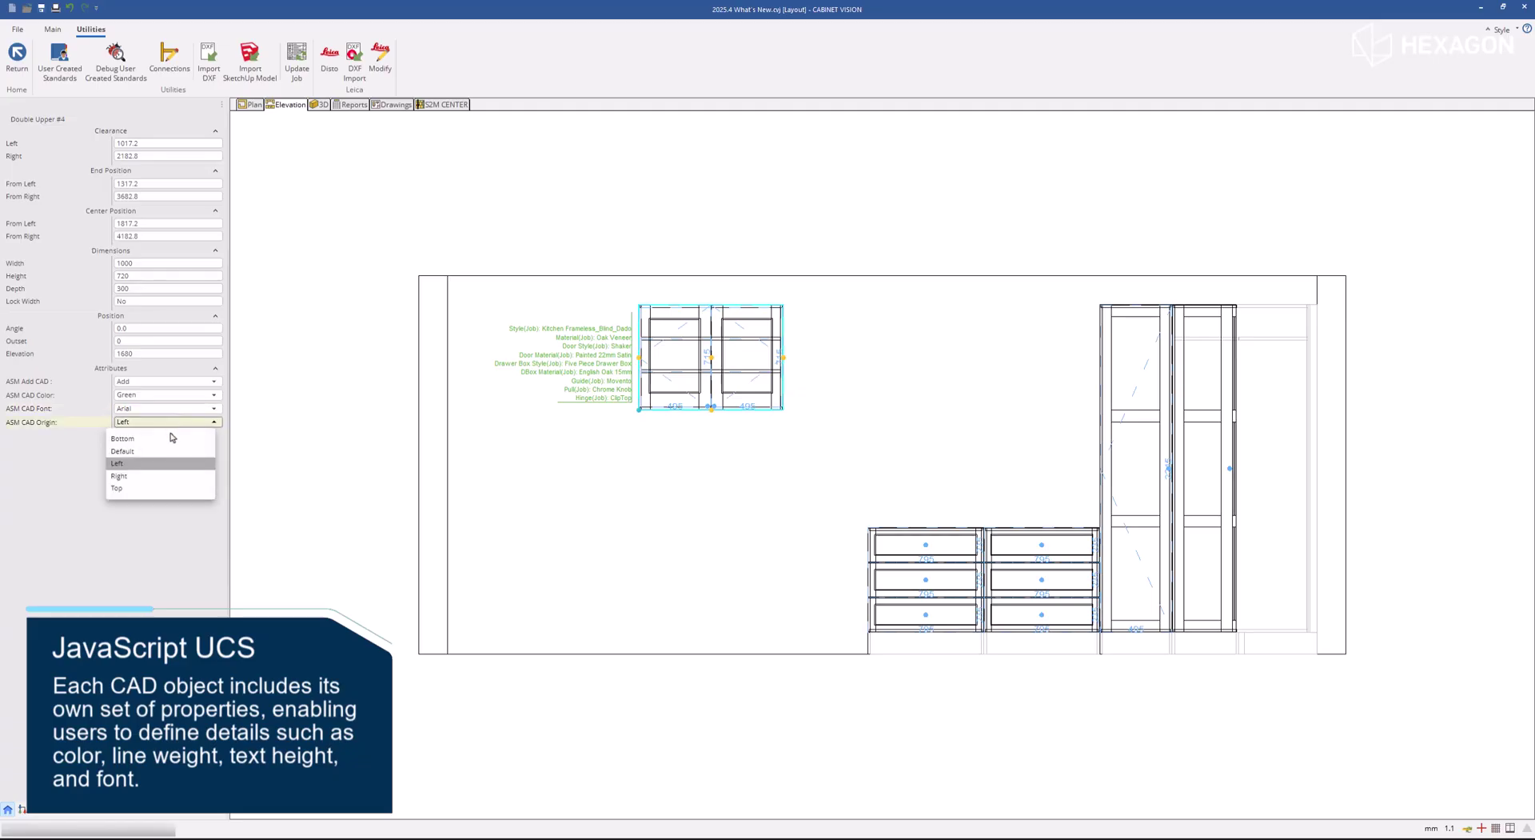
{"action": "left_click", "coordinate": [168, 438]}
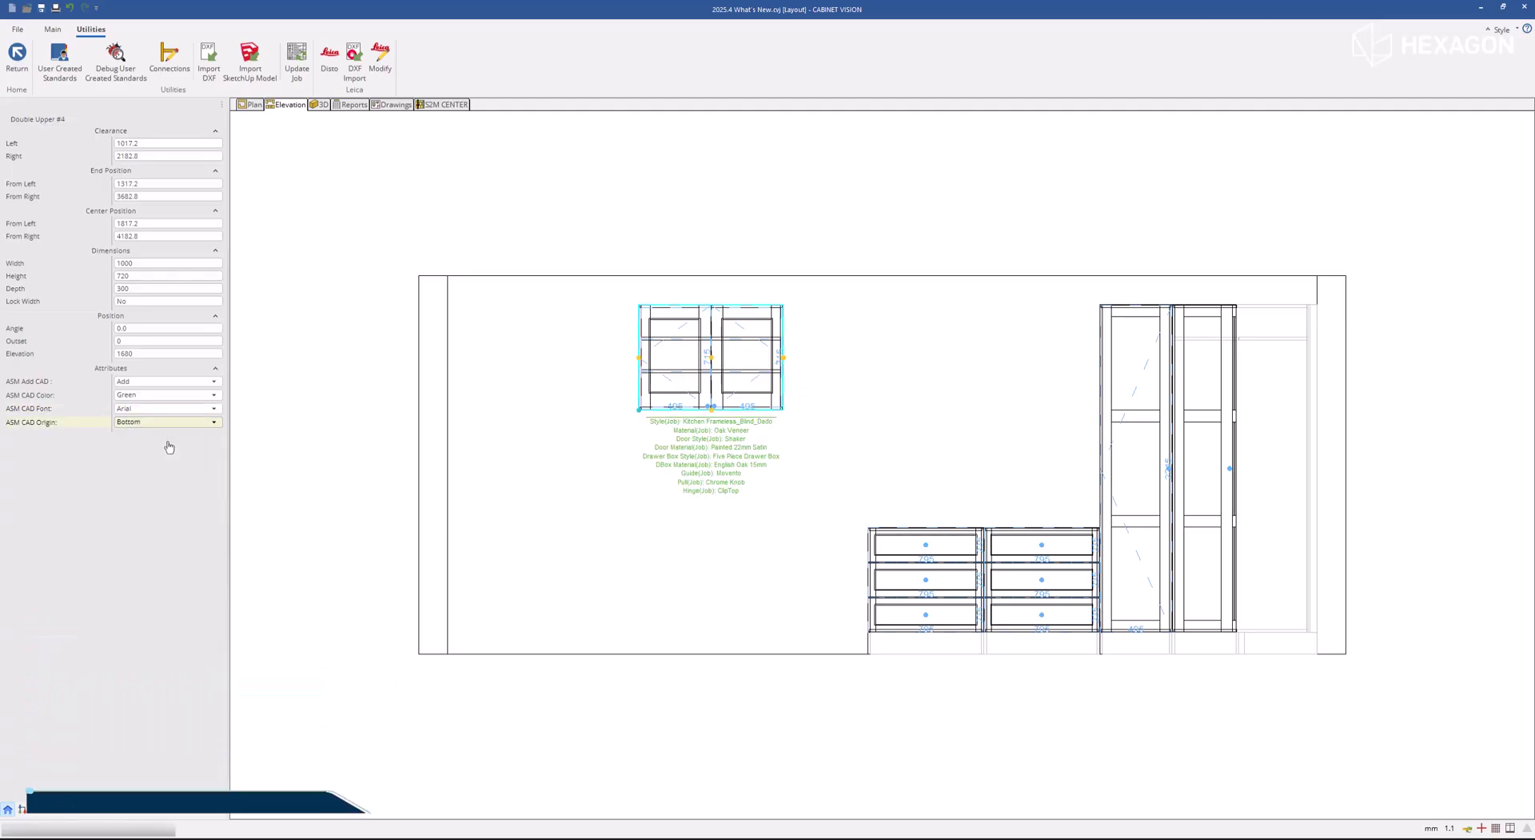
{"action": "left_click", "coordinate": [168, 424]}
{"action": "left_click", "coordinate": [168, 477]}
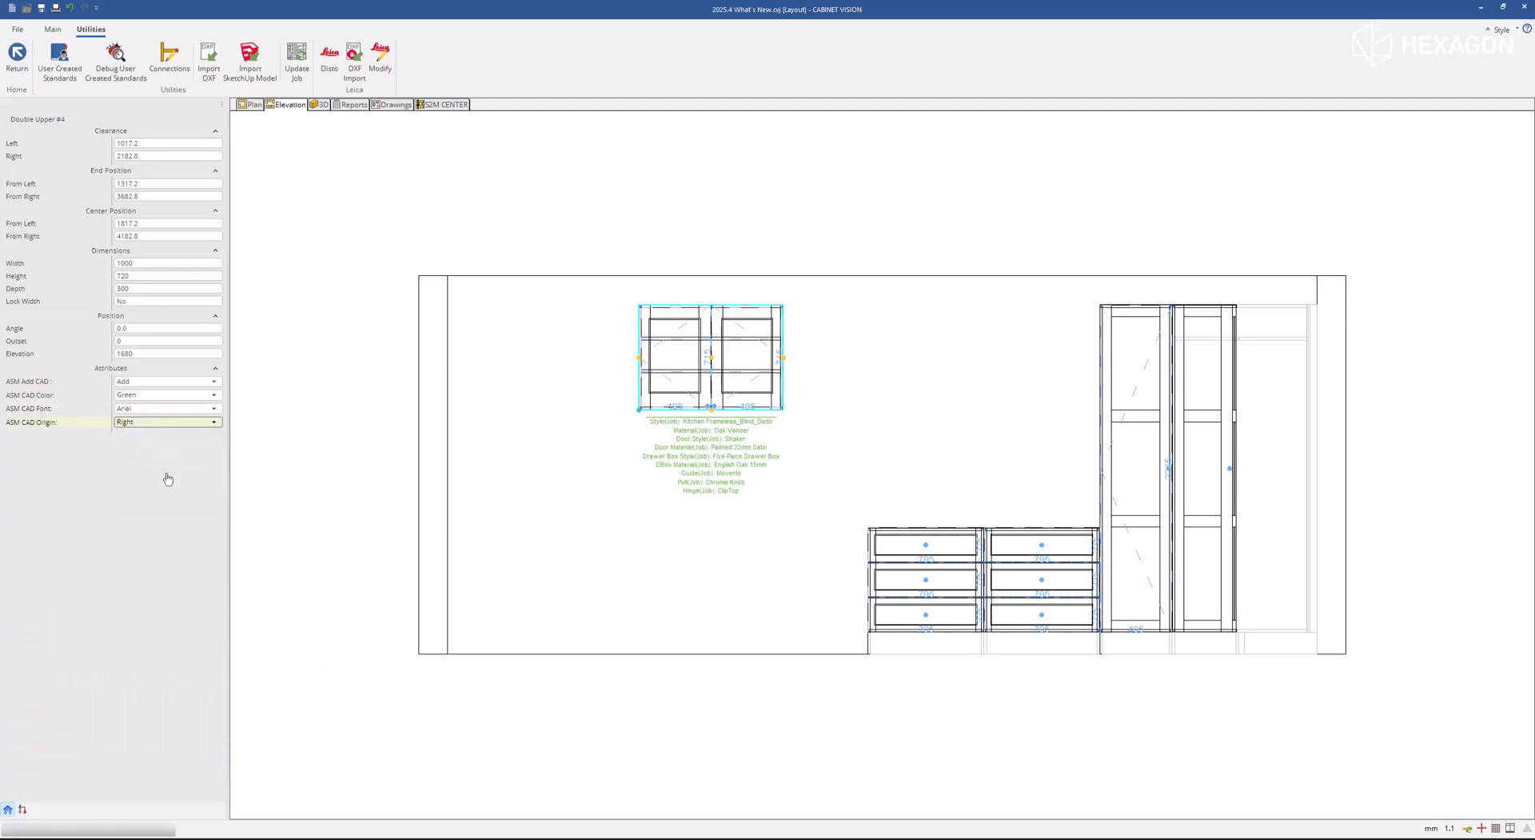
{"action": "left_click", "coordinate": [168, 424]}
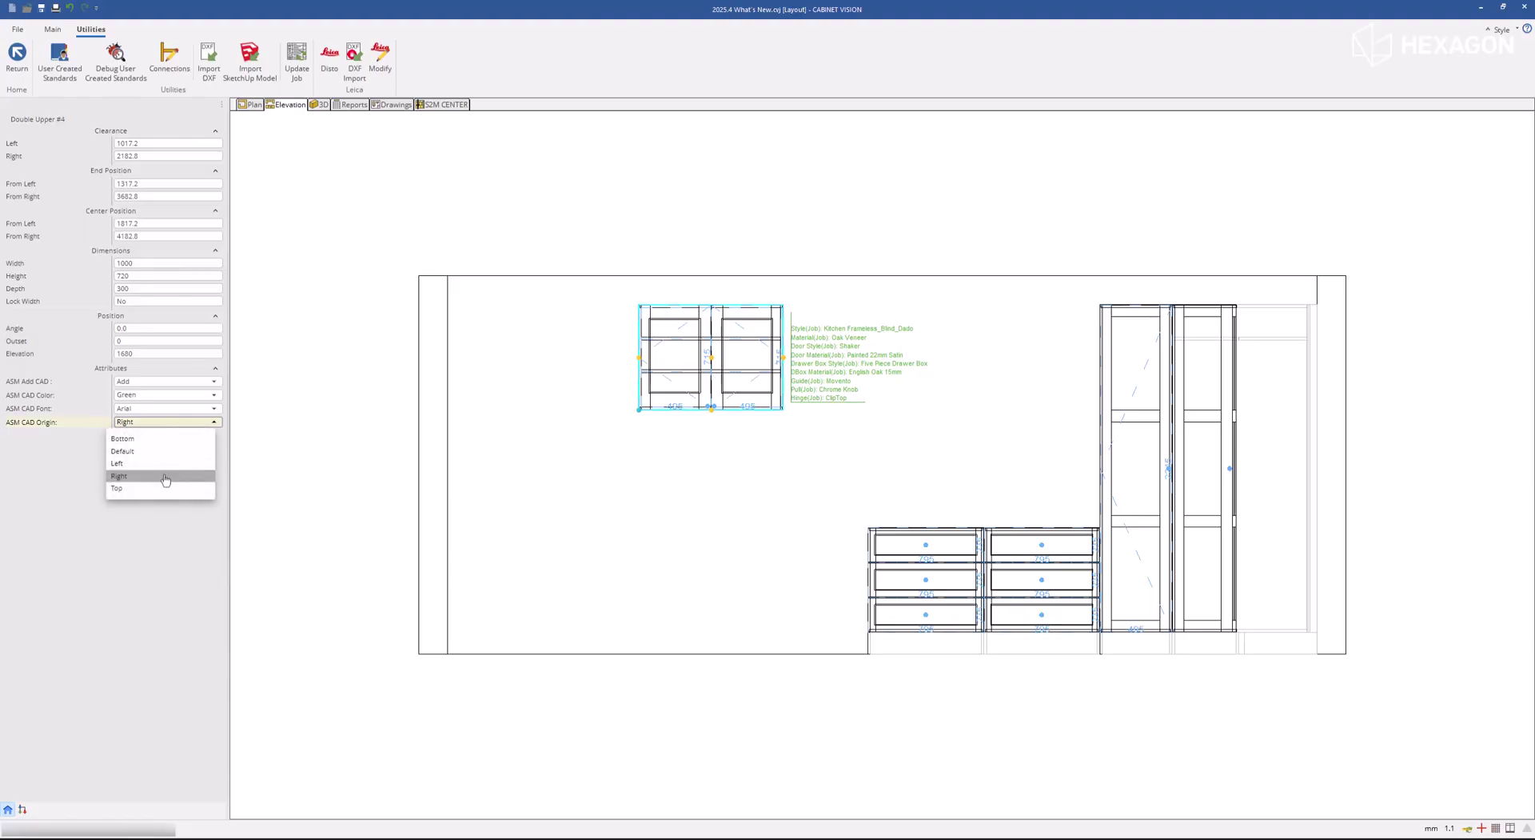
{"action": "left_click", "coordinate": [164, 490]}
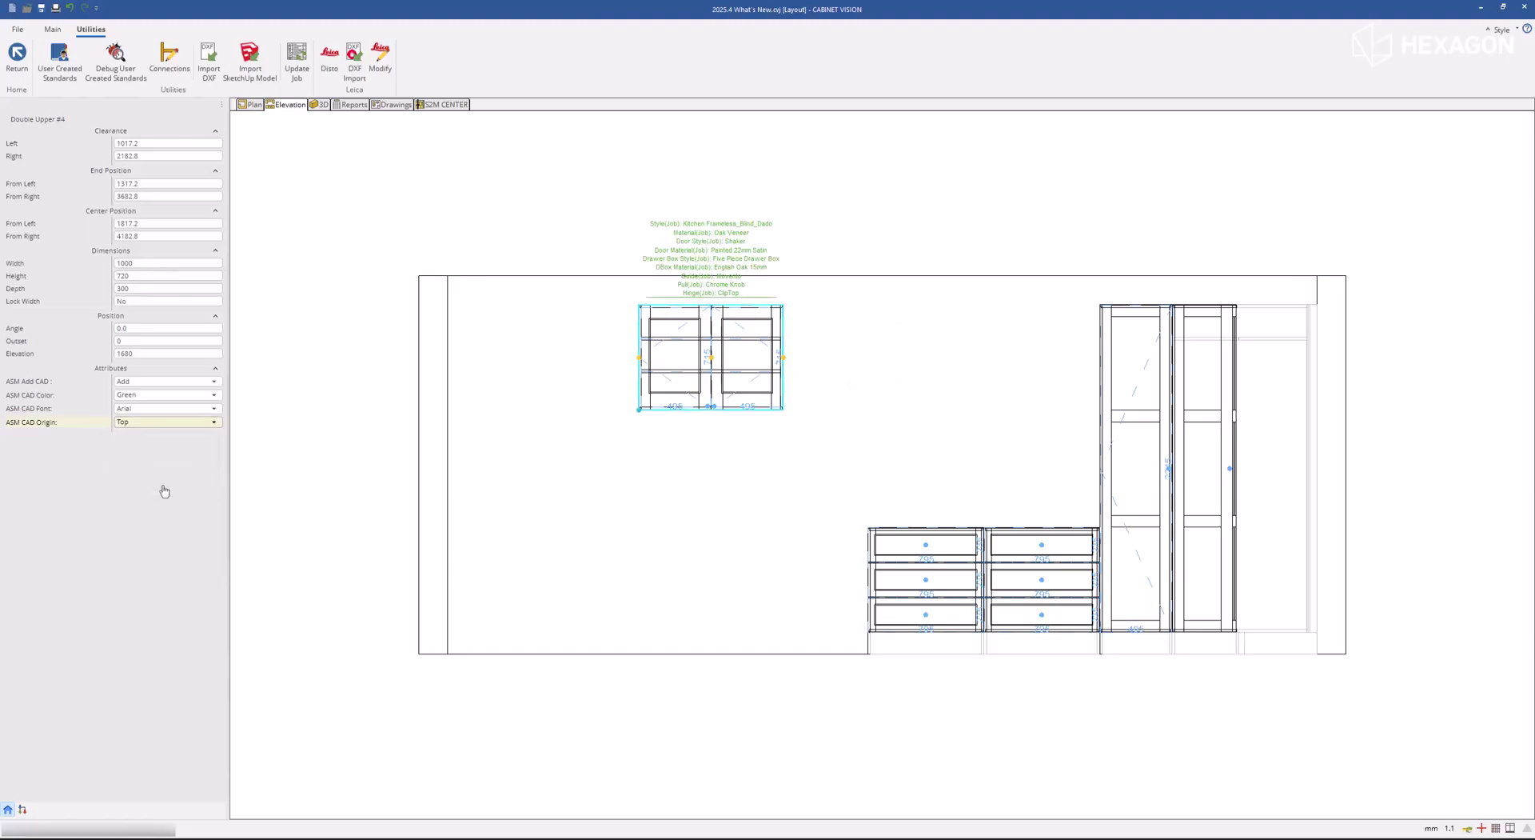
{"action": "left_click", "coordinate": [164, 422]}
{"action": "left_click", "coordinate": [165, 431]}
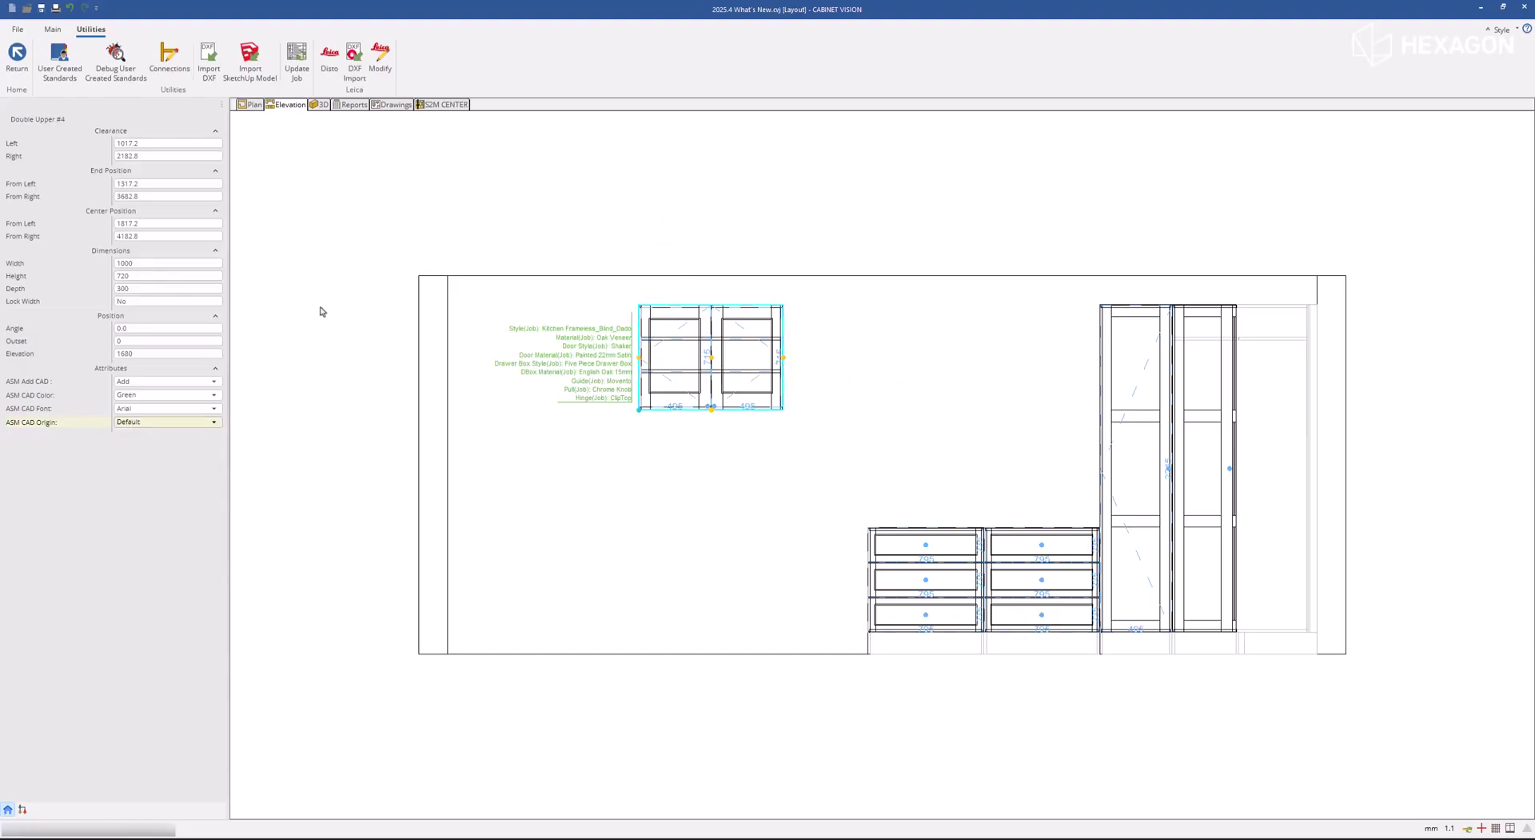
{"action": "left_click", "coordinate": [322, 312]}
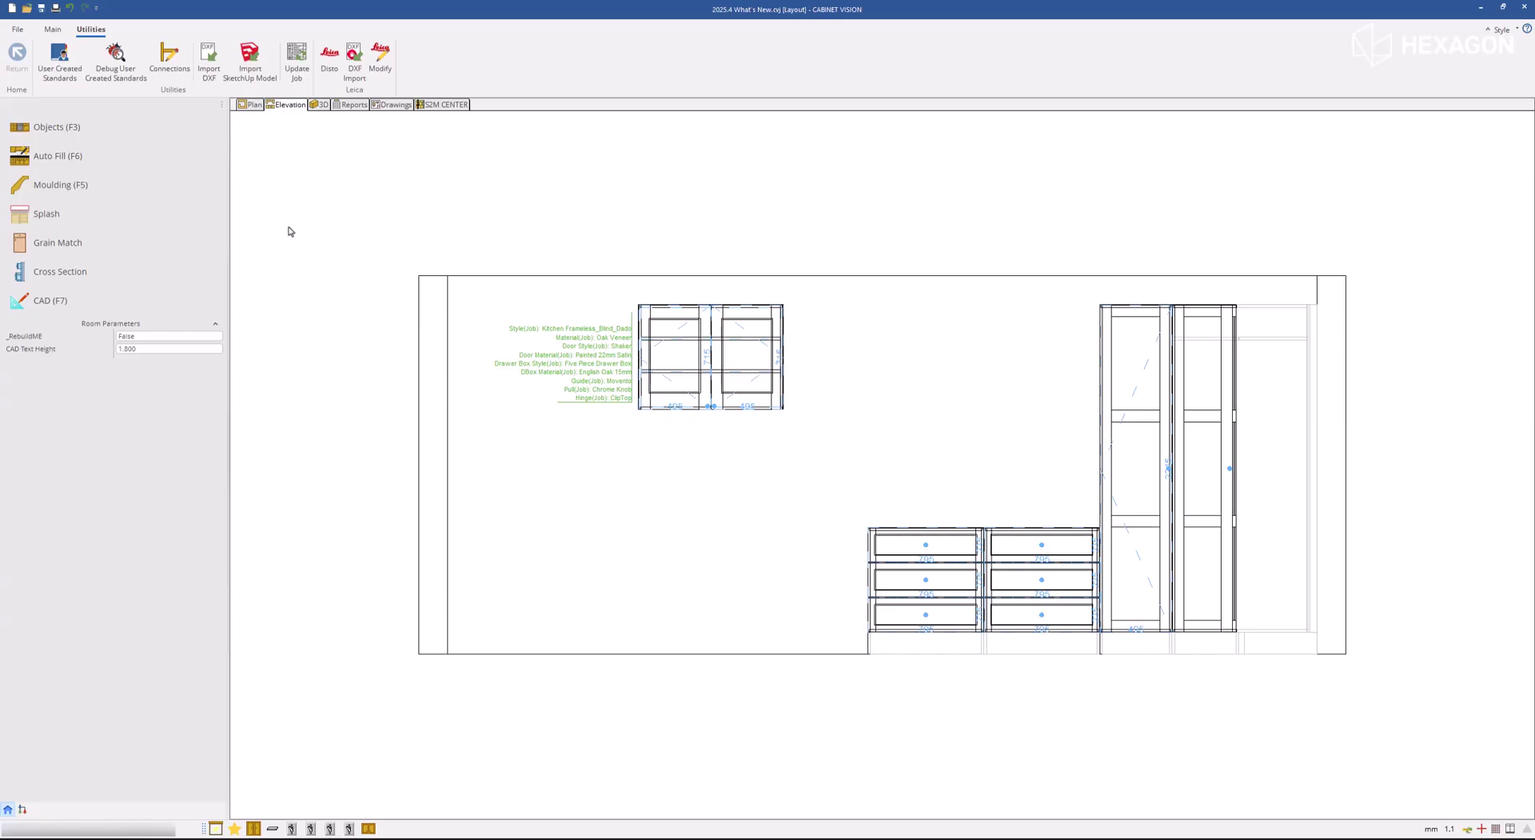
- Copy the double upper cabinet and place the copy directly against its right side
{"action": "left_click", "coordinate": [665, 364]}
{"action": "right_click", "coordinate": [663, 361]}
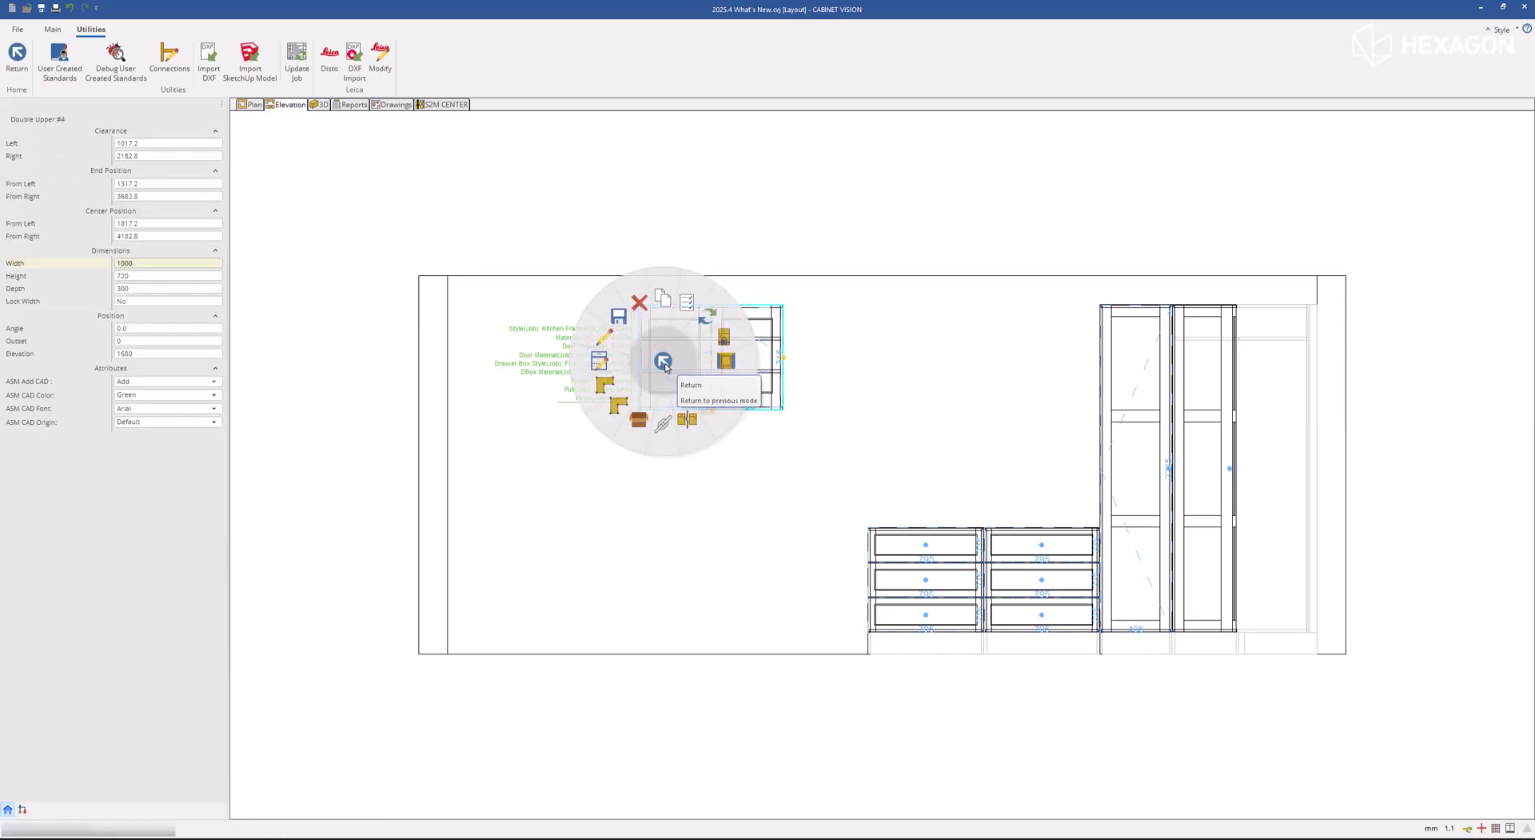
{"action": "left_click", "coordinate": [663, 308]}
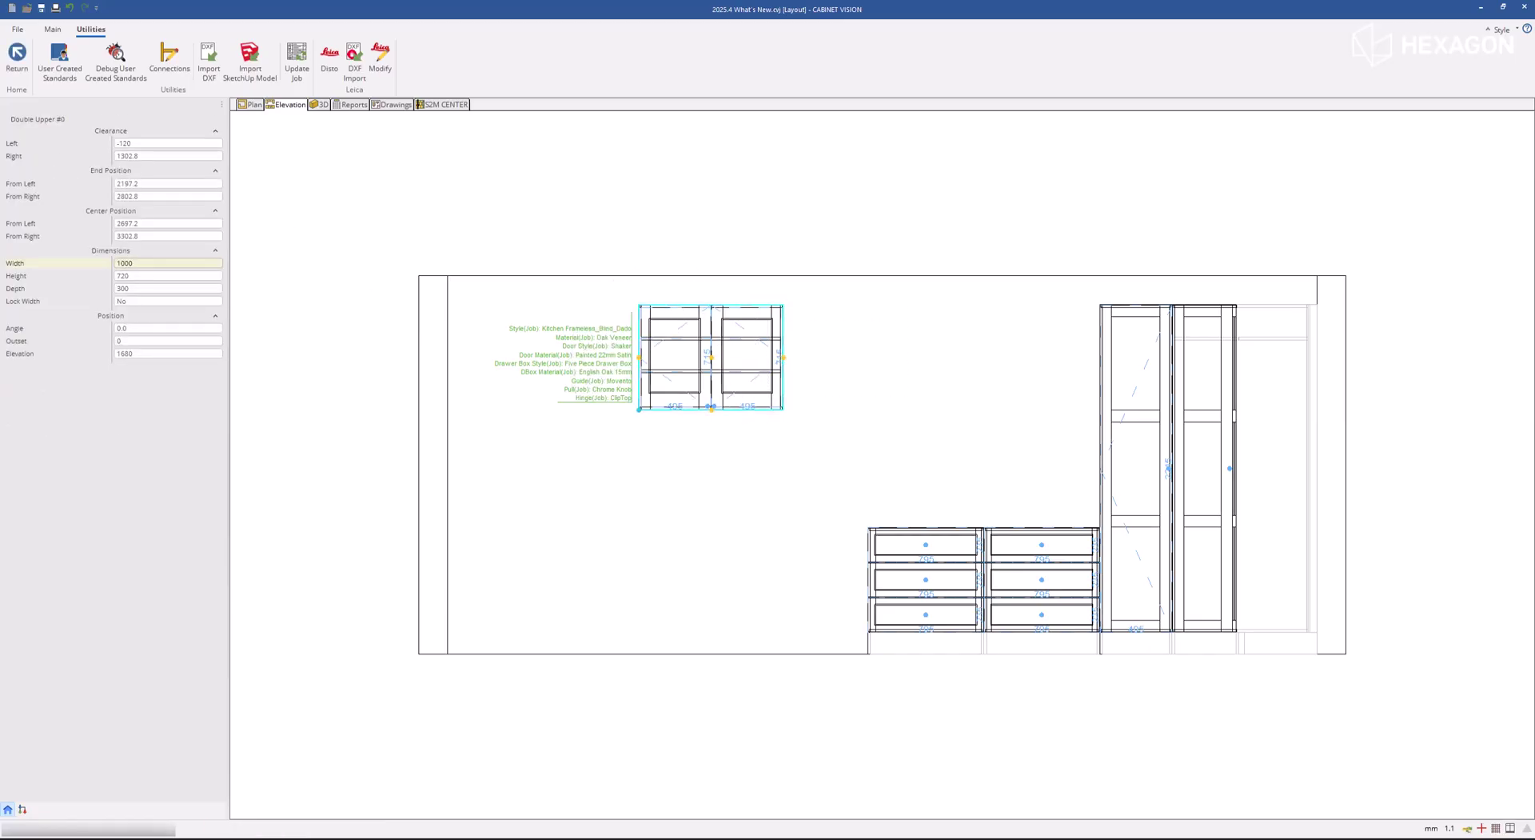
{"action": "left_click", "coordinate": [366, 451]}
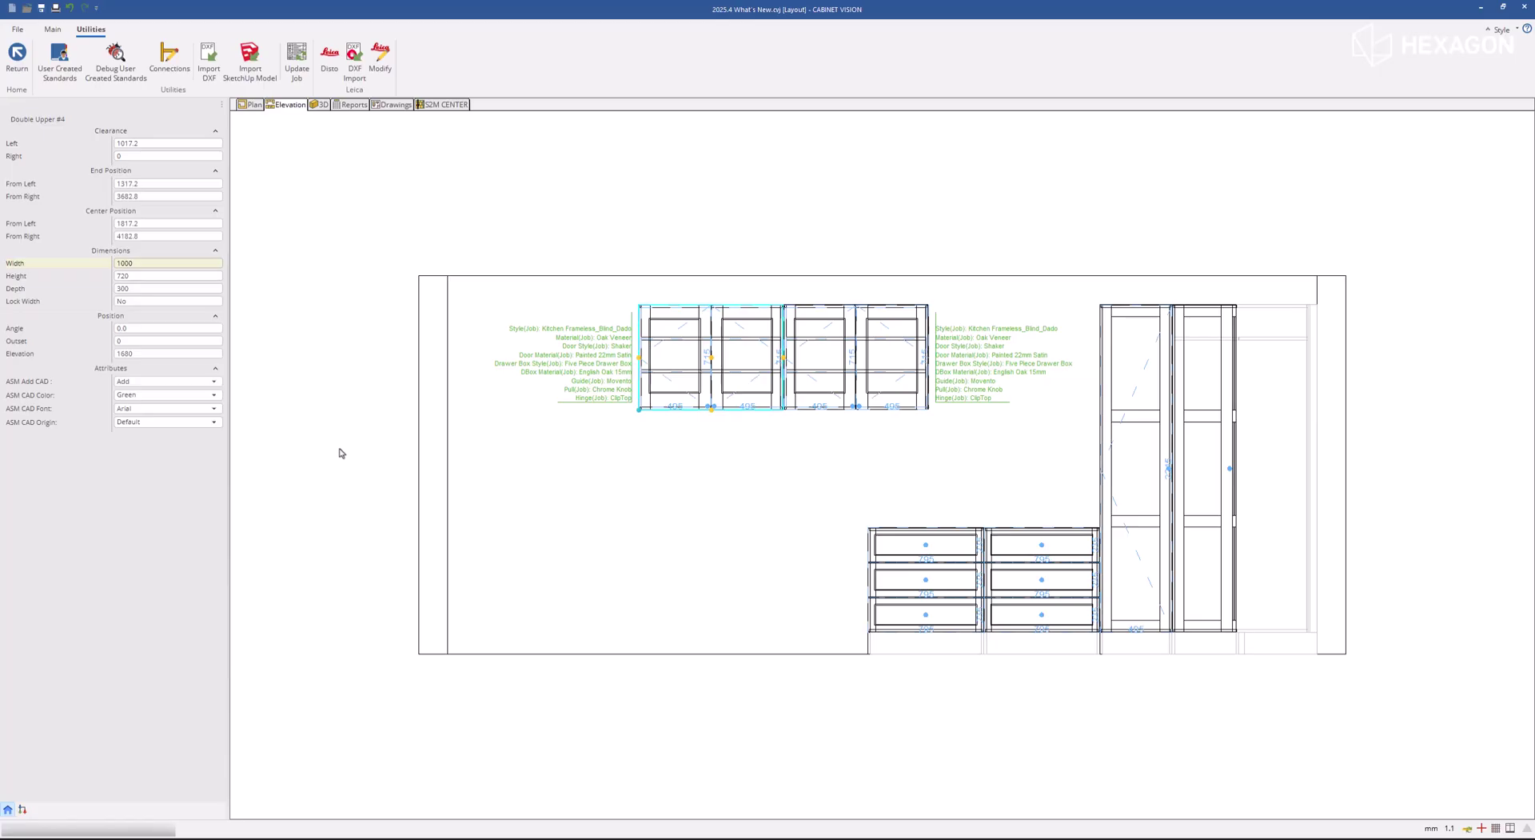
- Set the left upper cabinet's hardware schedules to Large Bar Handle pulls, Tandembox drawer guides and BluMotion hinges
{"action": "double_click", "coordinate": [657, 379]}
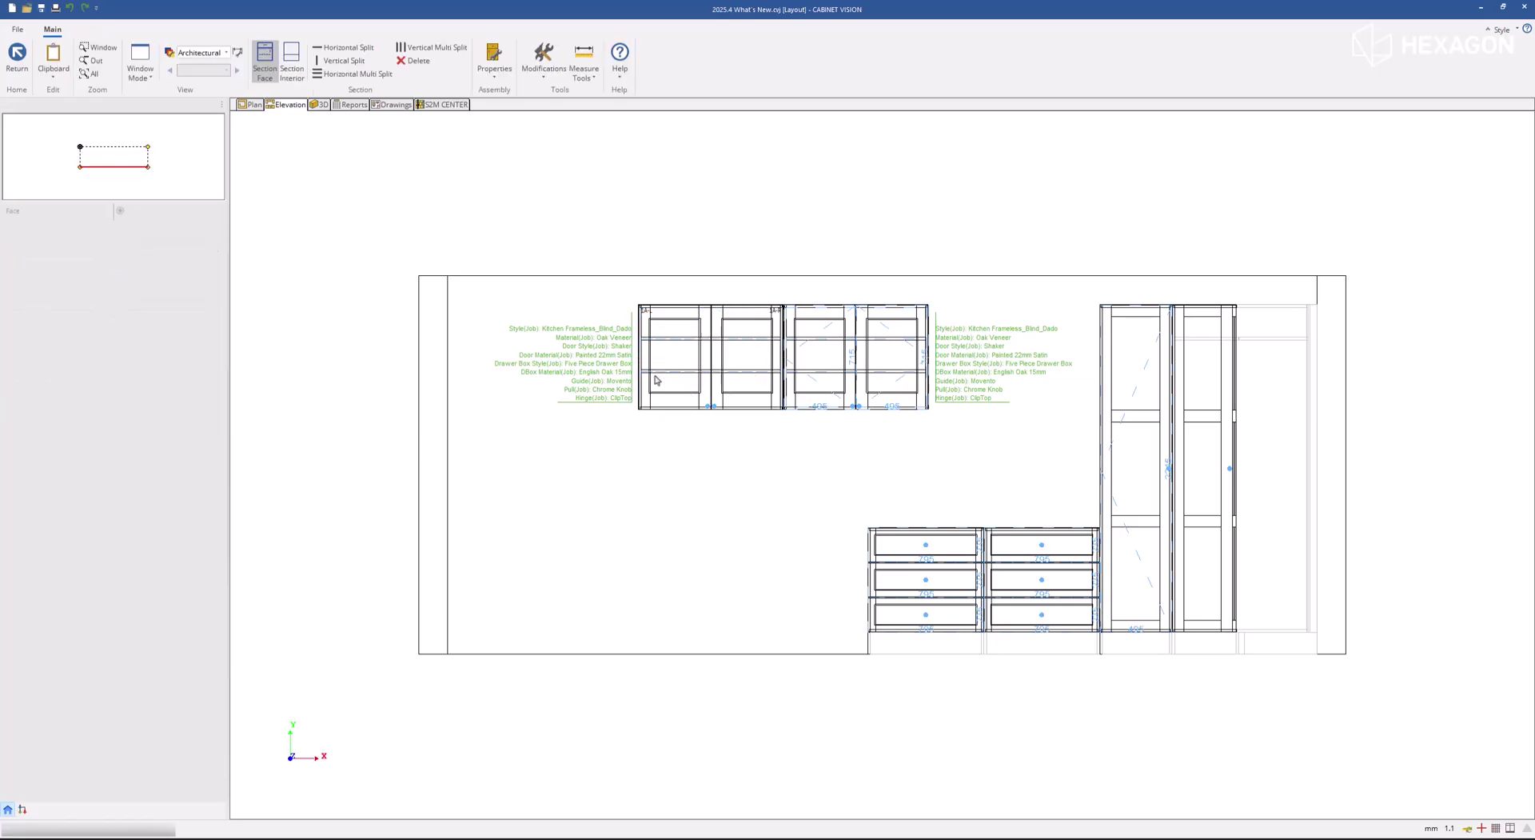
{"action": "left_click", "coordinate": [494, 57]}
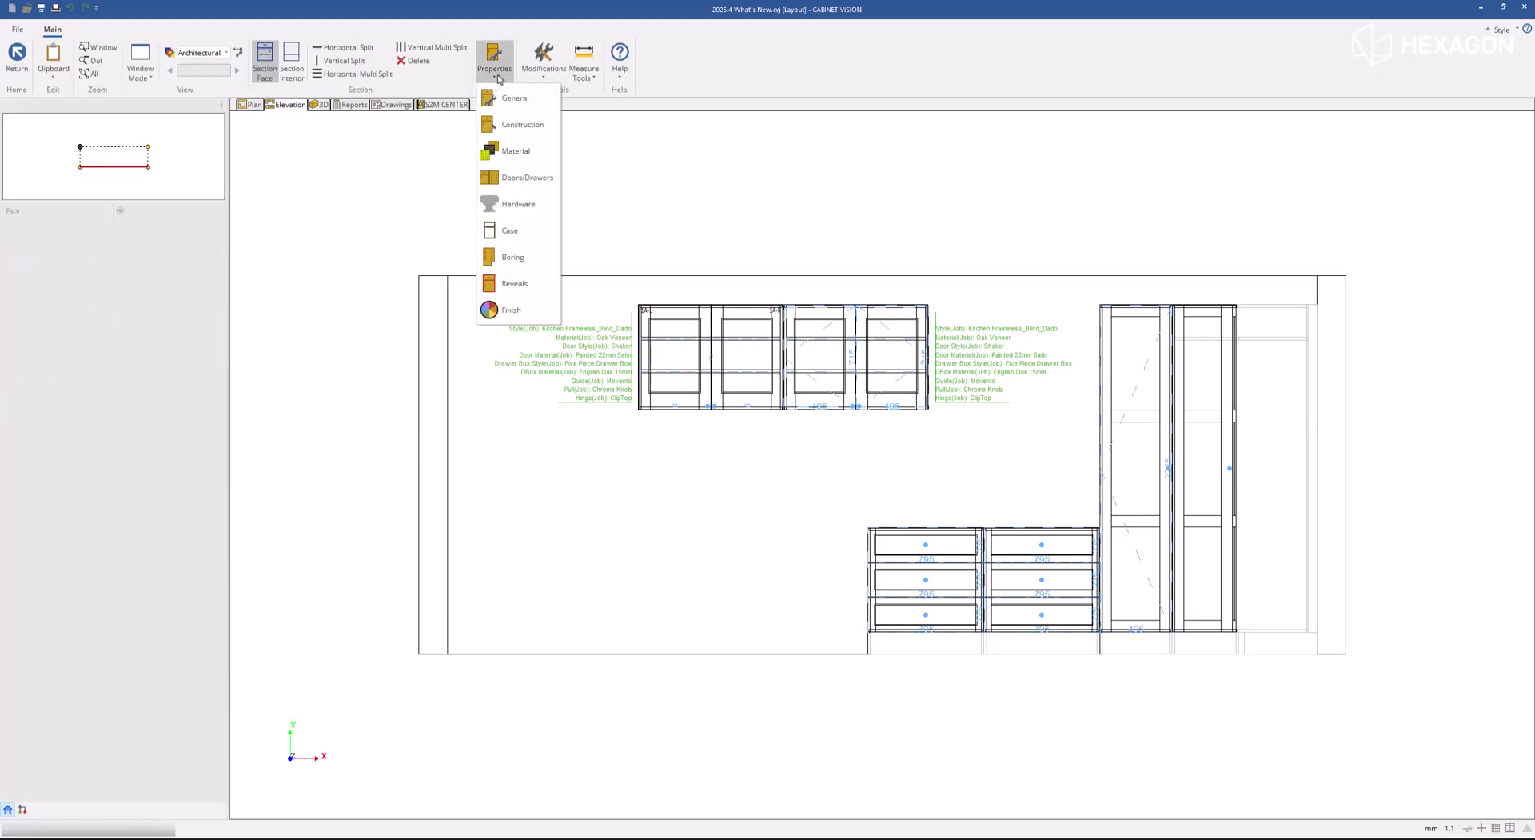
{"action": "left_click", "coordinate": [535, 227]}
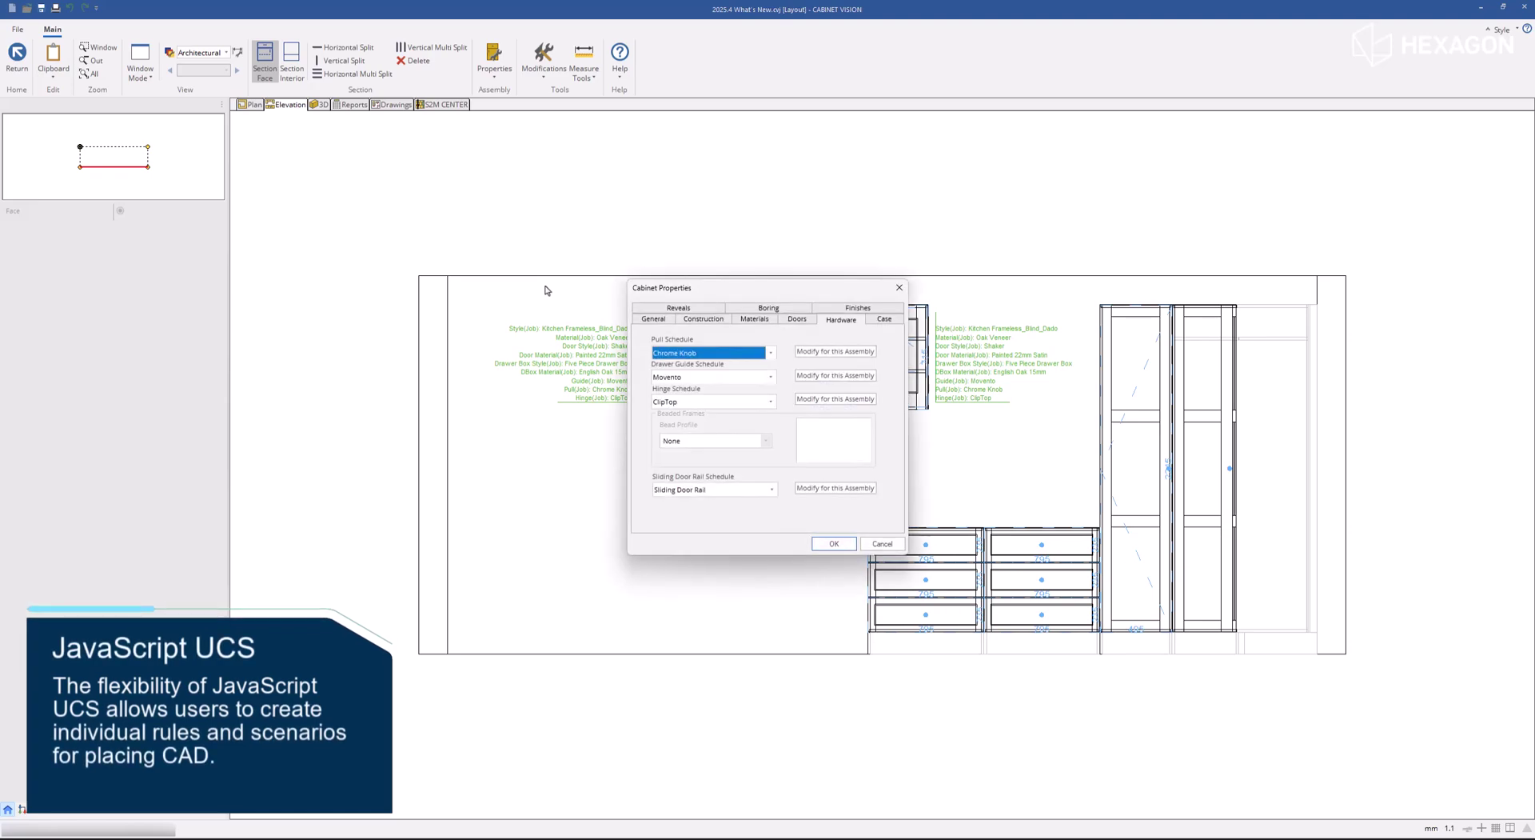
{"action": "left_click", "coordinate": [713, 353]}
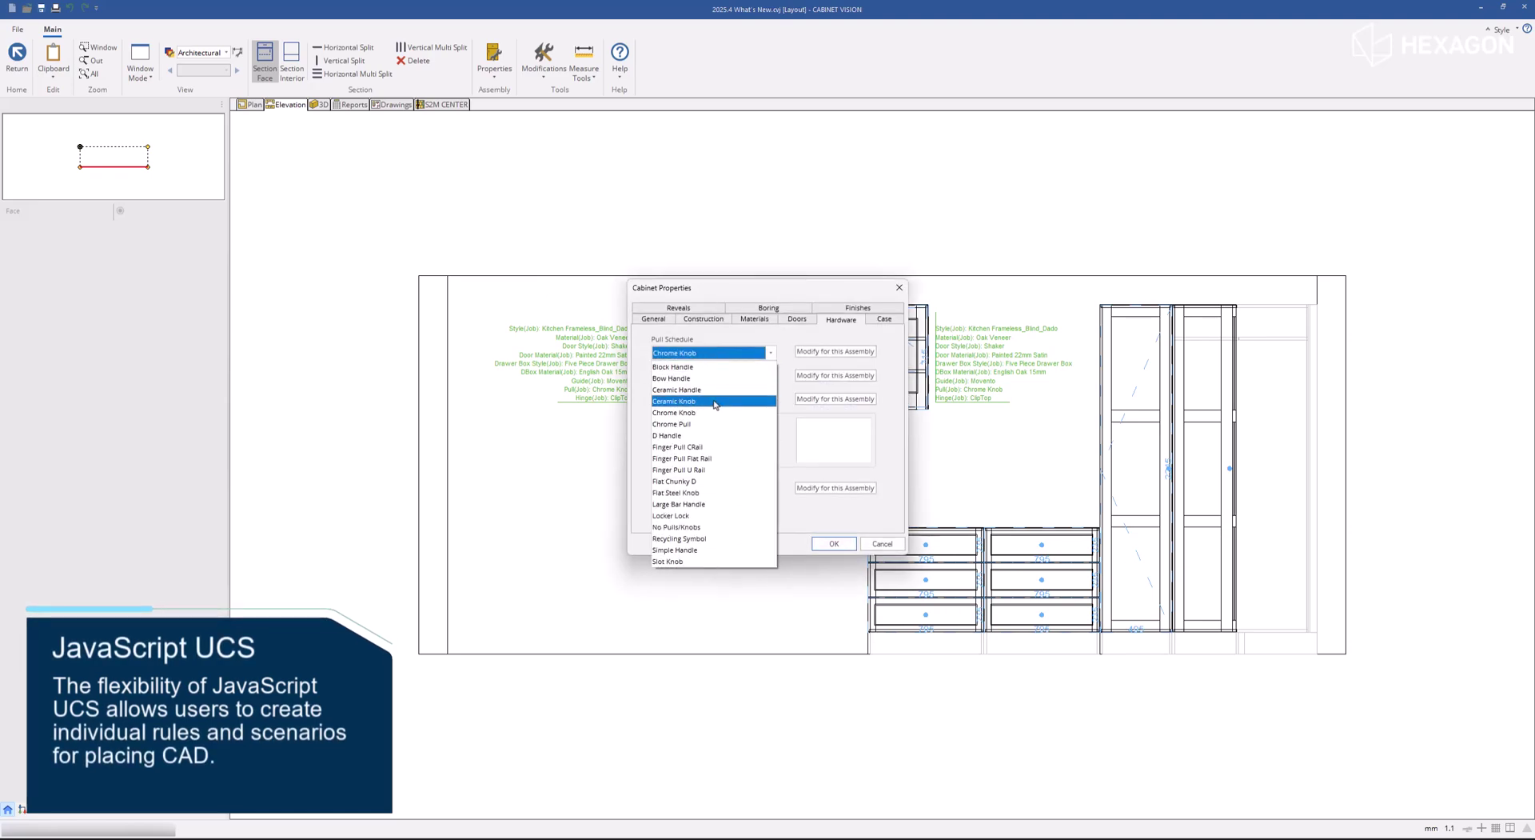
{"action": "left_click", "coordinate": [709, 504]}
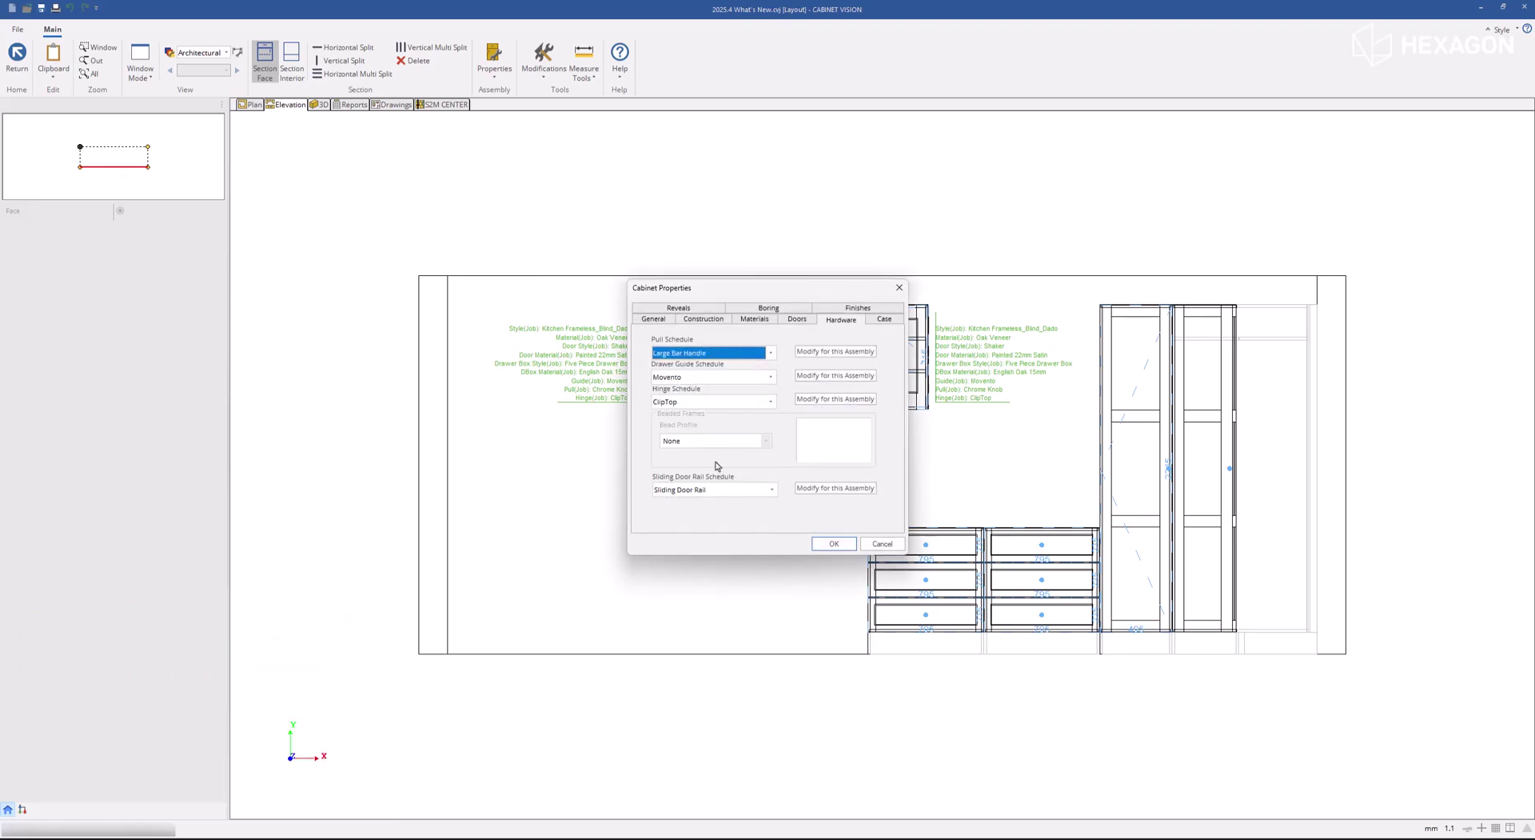
{"action": "left_click", "coordinate": [720, 380]}
{"action": "left_click", "coordinate": [716, 435]}
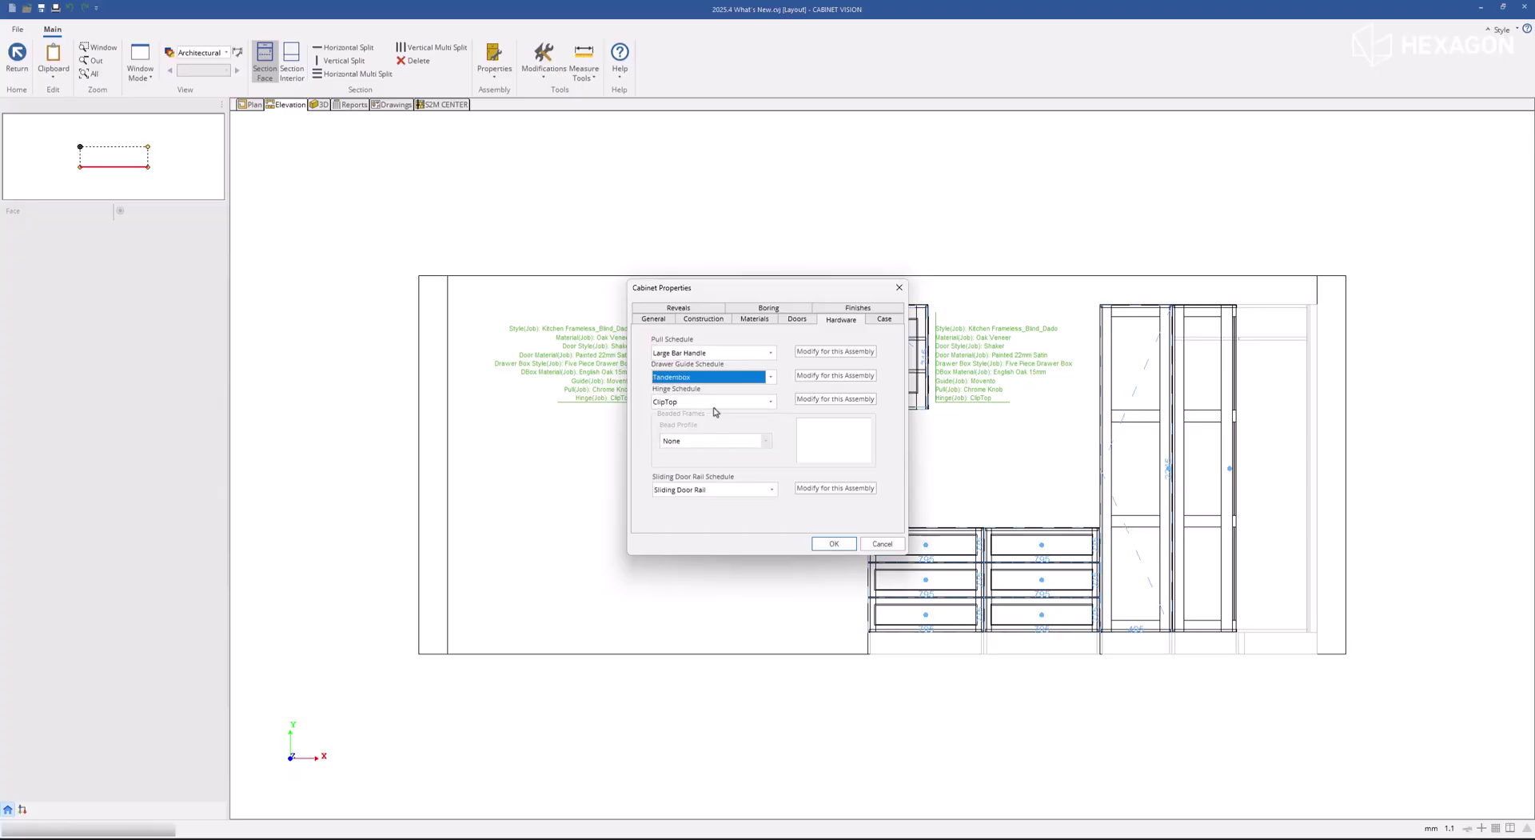
{"action": "left_click", "coordinate": [716, 402]}
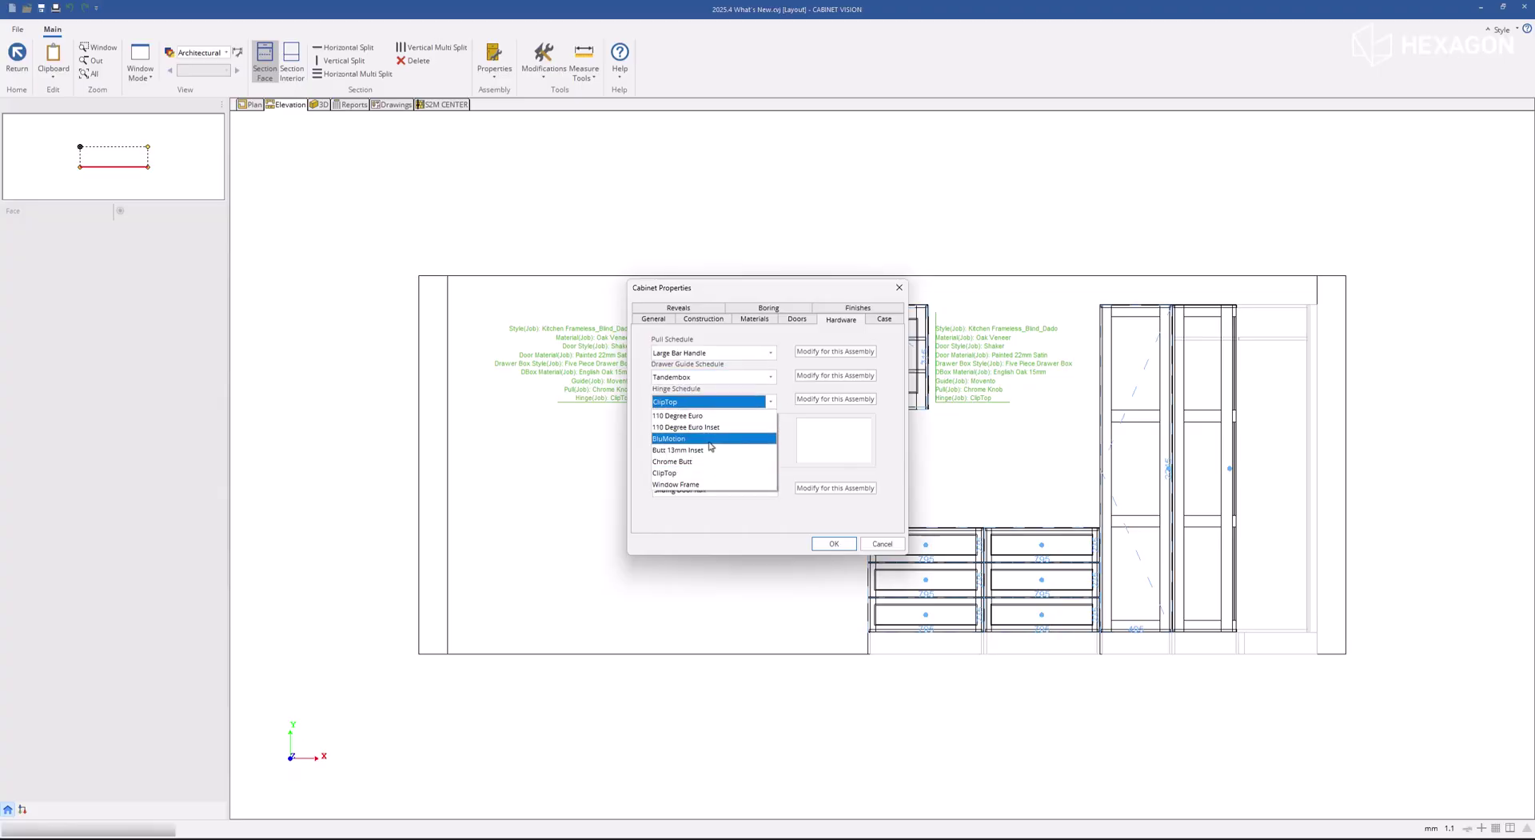
{"action": "left_click", "coordinate": [704, 439]}
{"action": "left_click", "coordinate": [833, 543]}
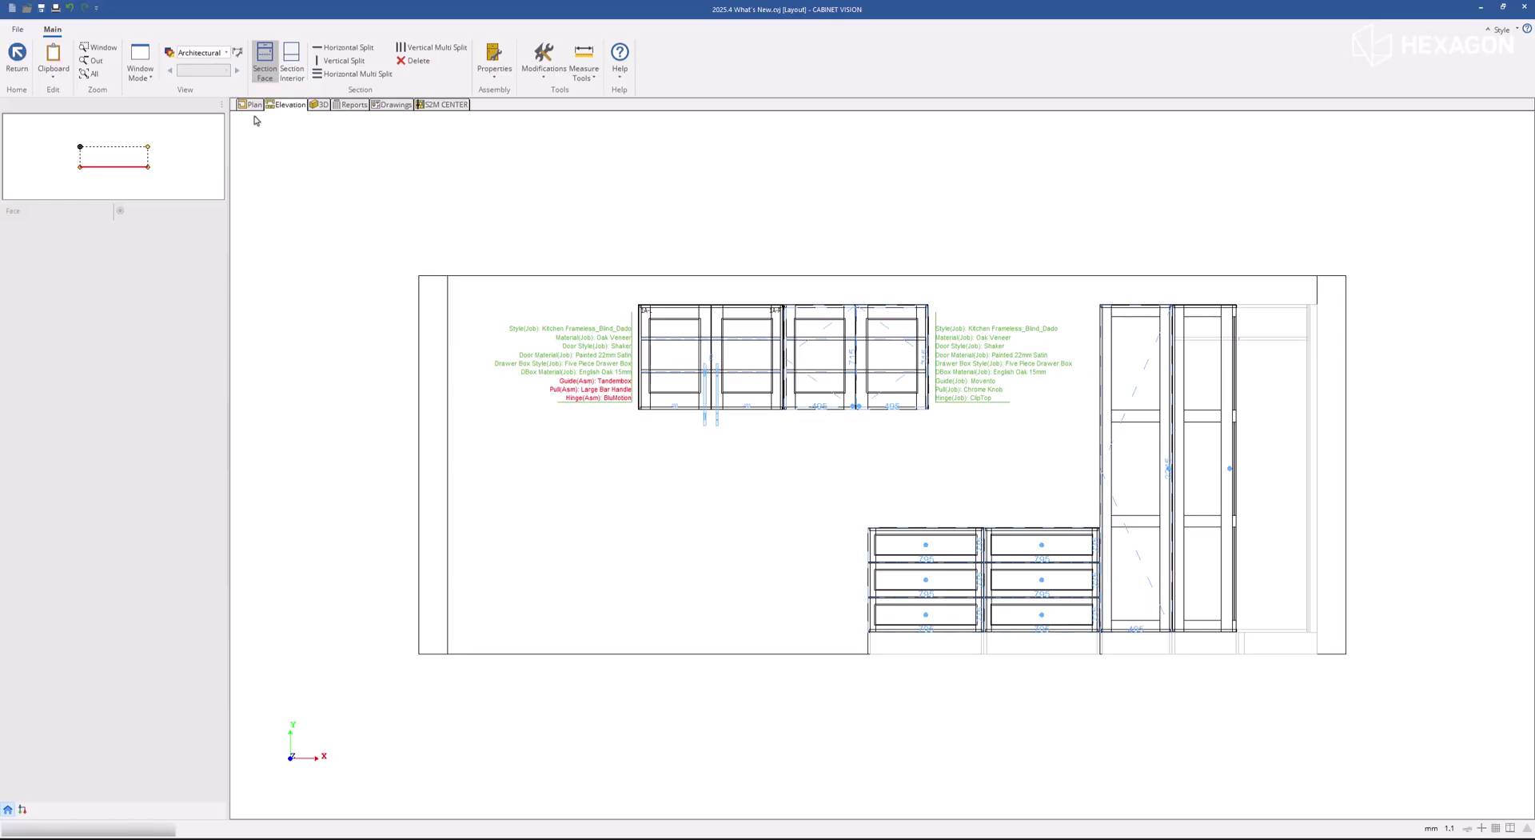
{"action": "left_click", "coordinate": [16, 56]}
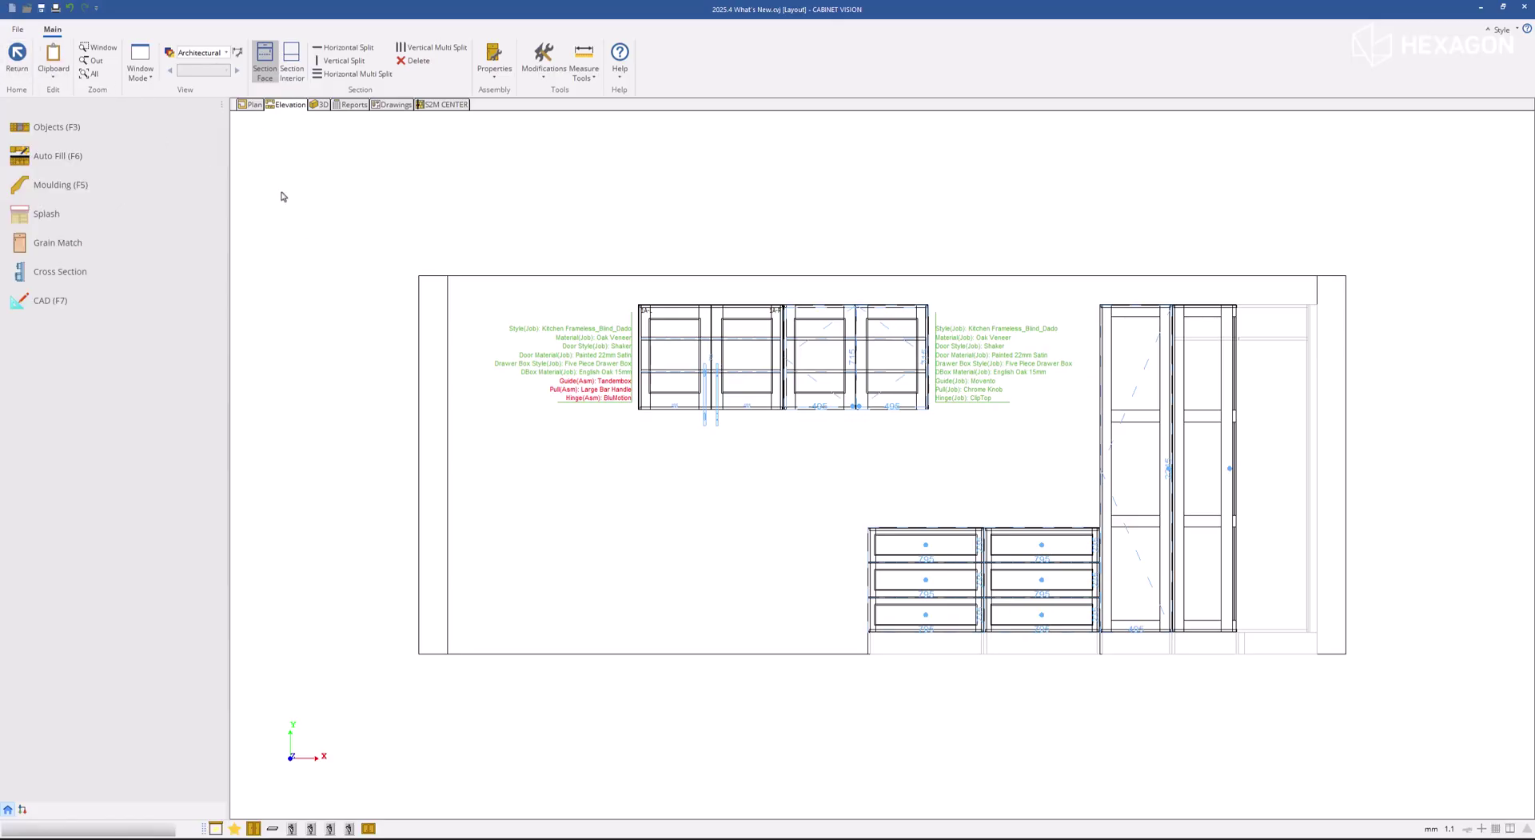
- Examine the hardware images placed beside the two upper cabinets in the plan view
{"action": "left_click", "coordinate": [252, 106]}
{"action": "scroll", "coordinate": [815, 355], "scroll_direction": "up", "scroll_amount": 5}
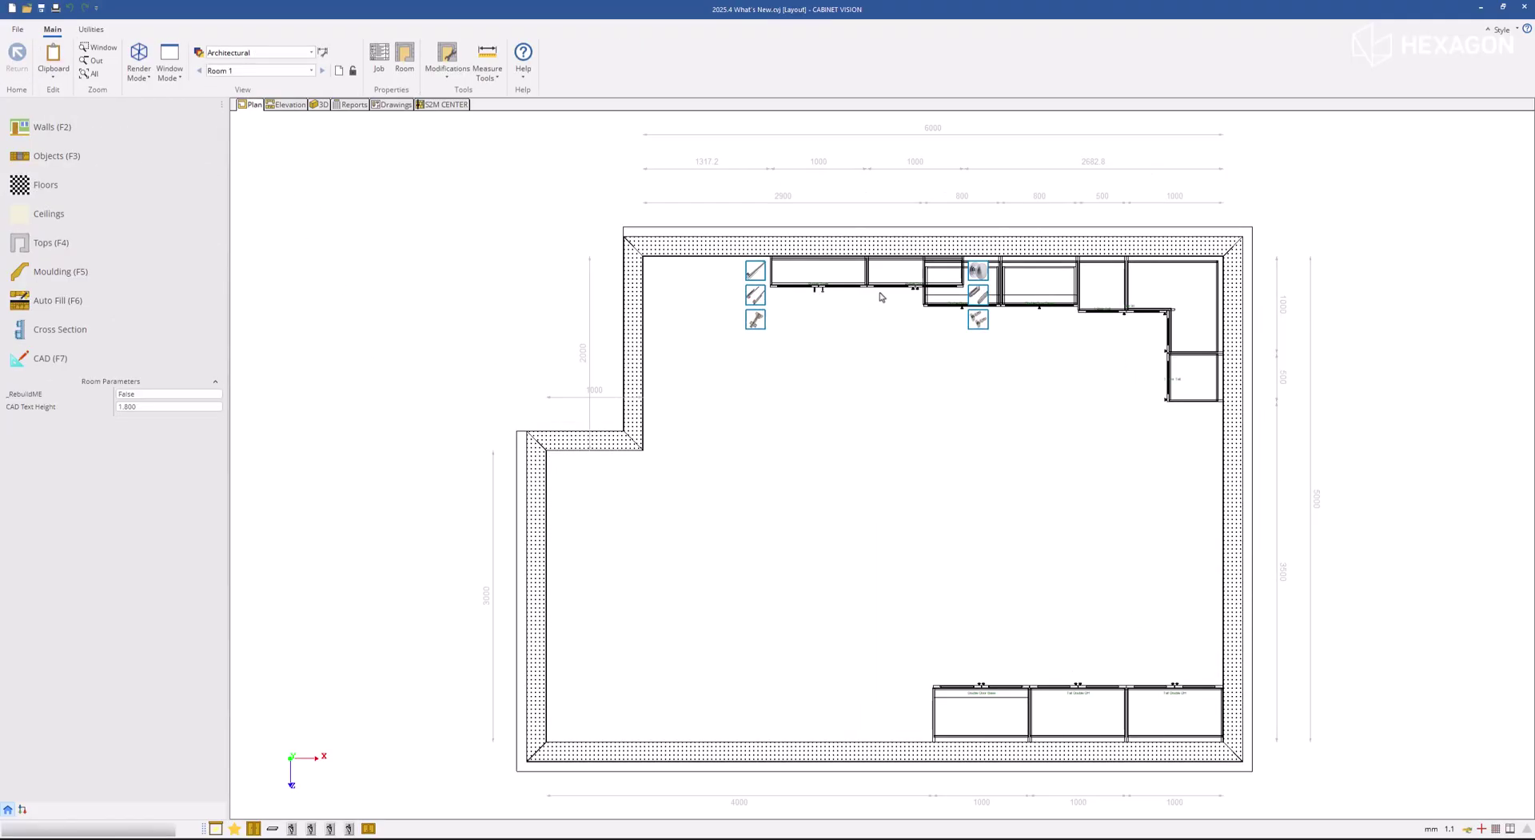
{"action": "scroll", "coordinate": [863, 320], "scroll_direction": "up", "scroll_amount": 1}
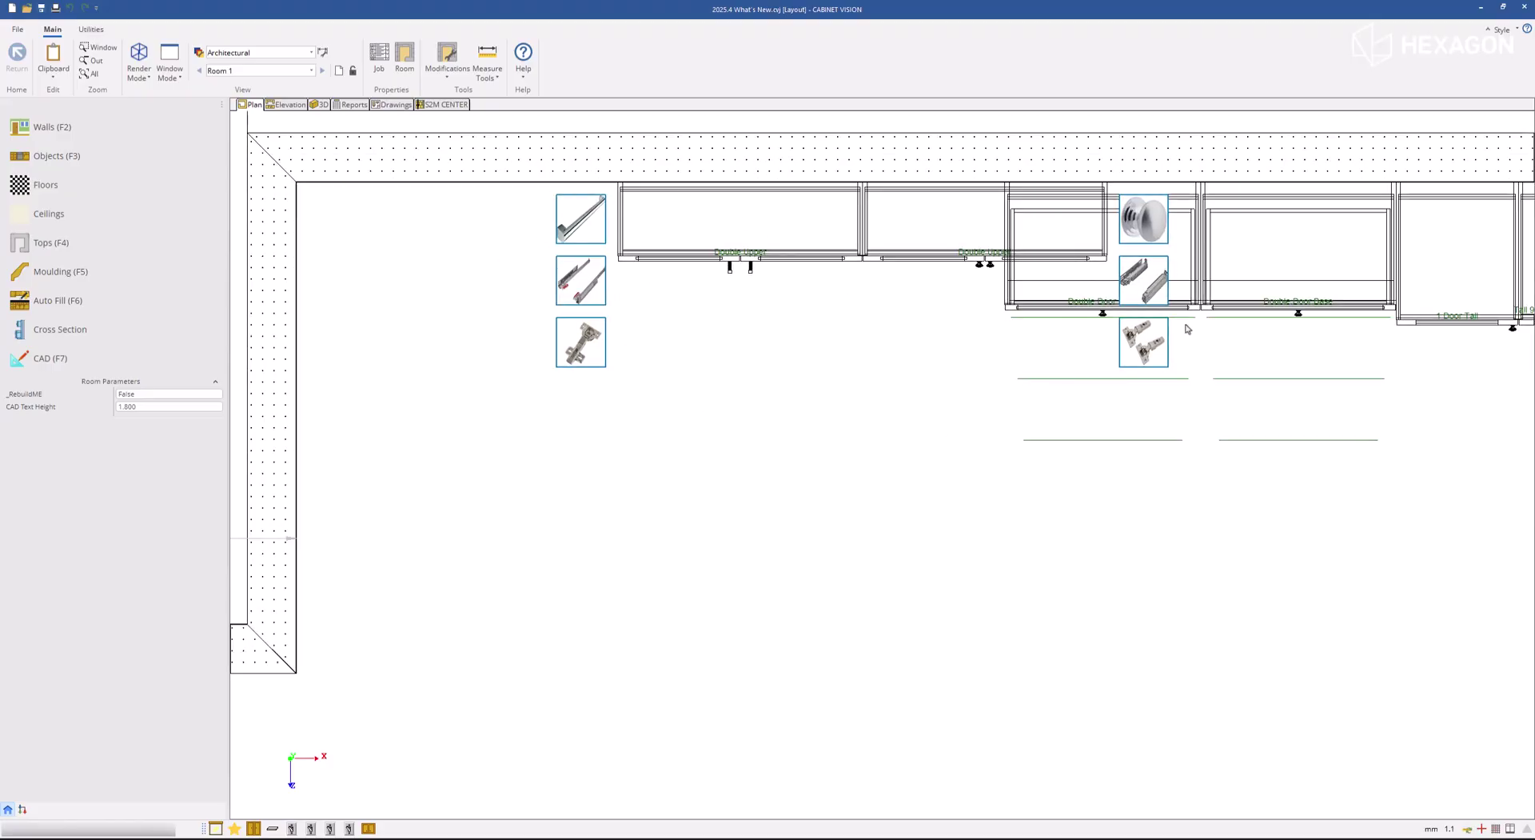
- Remove the drawer guide, hinge and pull material schedule overrides from the left upper cabinet in the elevation view
{"action": "left_click", "coordinate": [294, 106]}
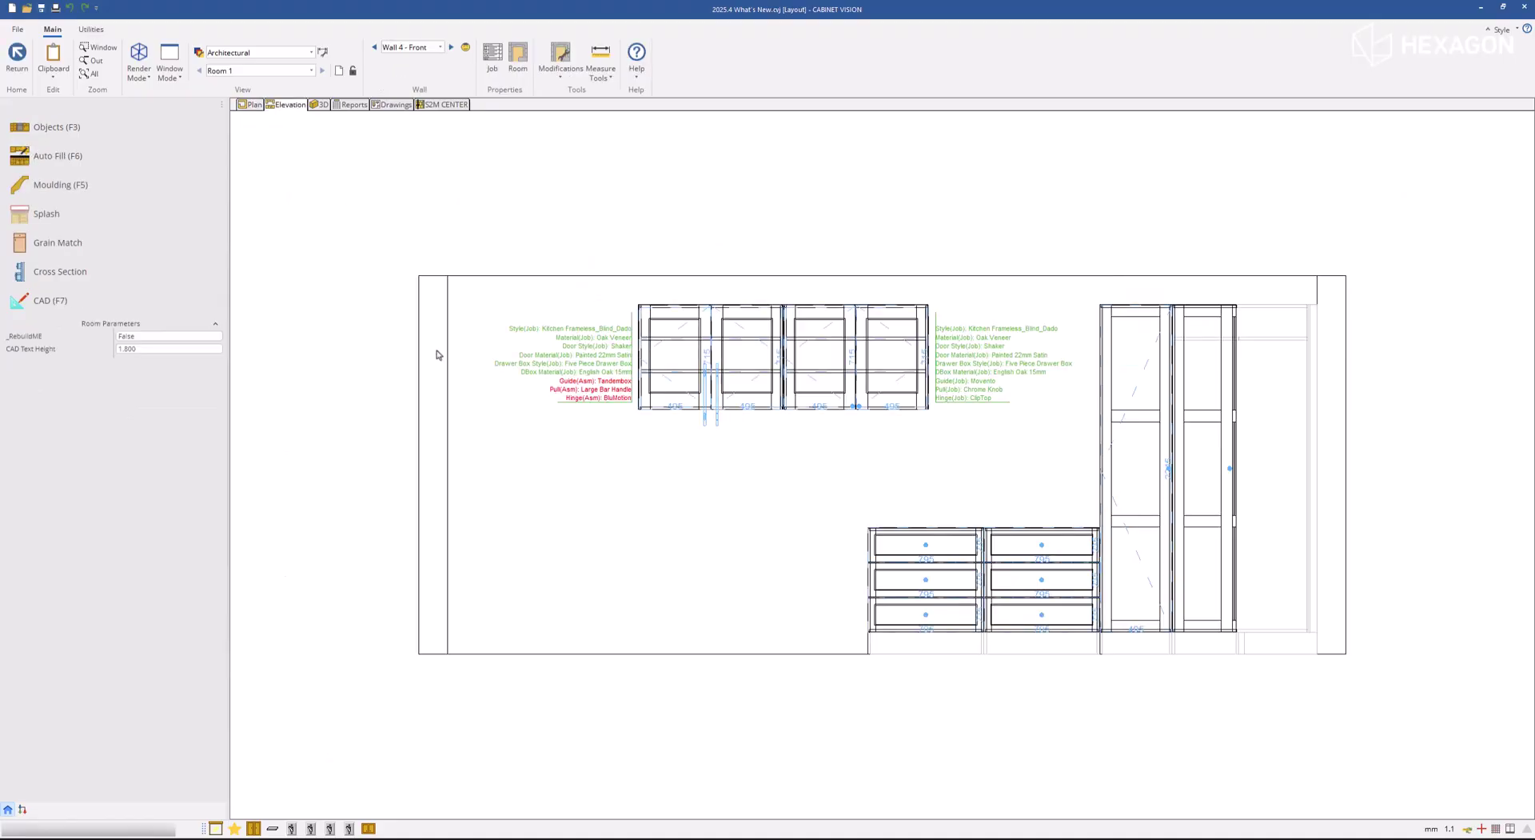
{"action": "double_click", "coordinate": [663, 398]}
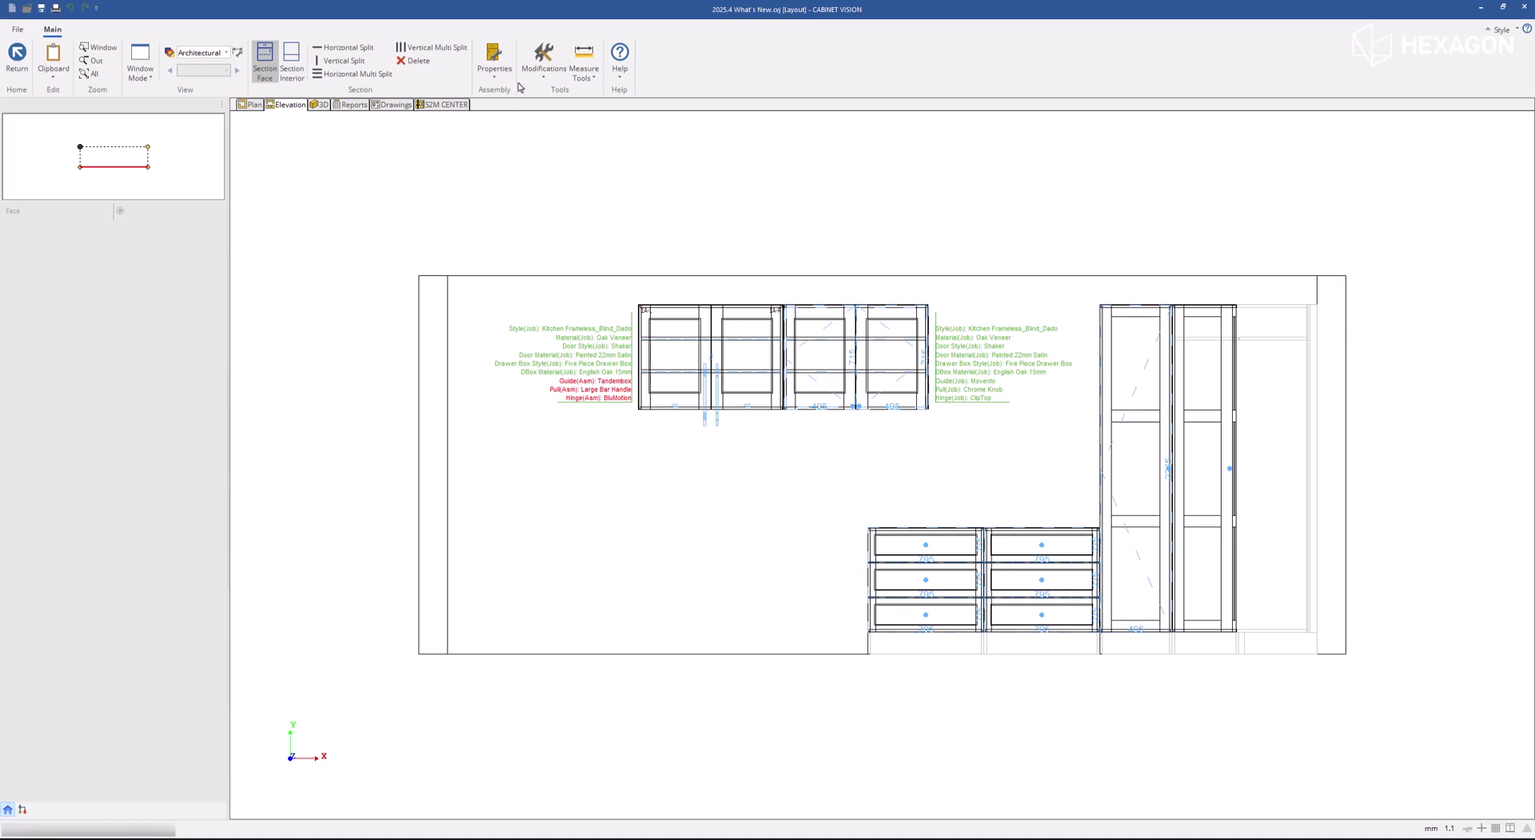
{"action": "left_click", "coordinate": [544, 56]}
{"action": "left_click", "coordinate": [550, 98]}
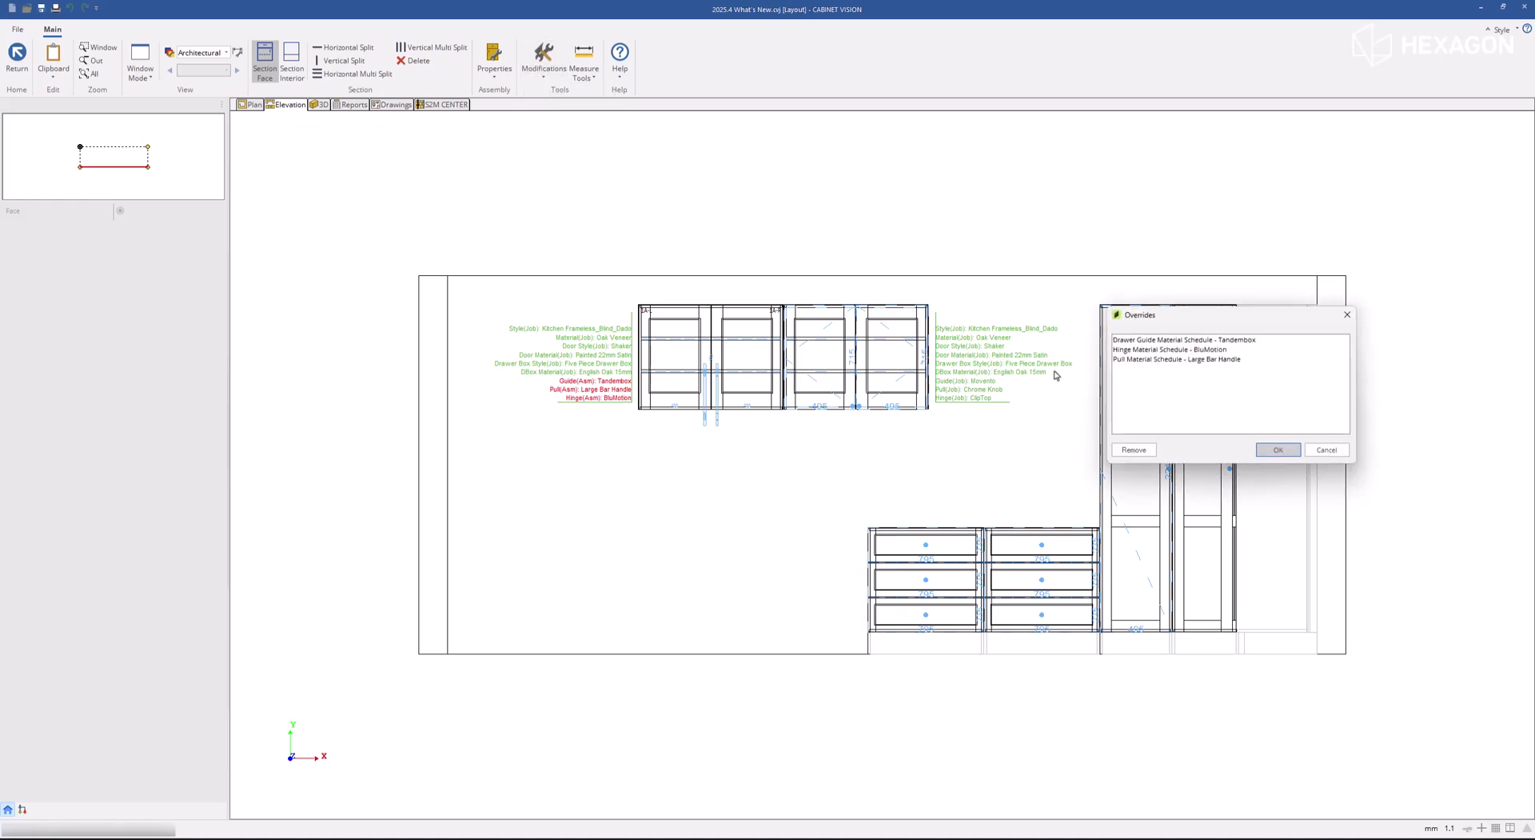
{"action": "left_click", "coordinate": [1153, 342]}
{"action": "left_click", "coordinate": [1135, 448]}
{"action": "left_click", "coordinate": [1154, 344]}
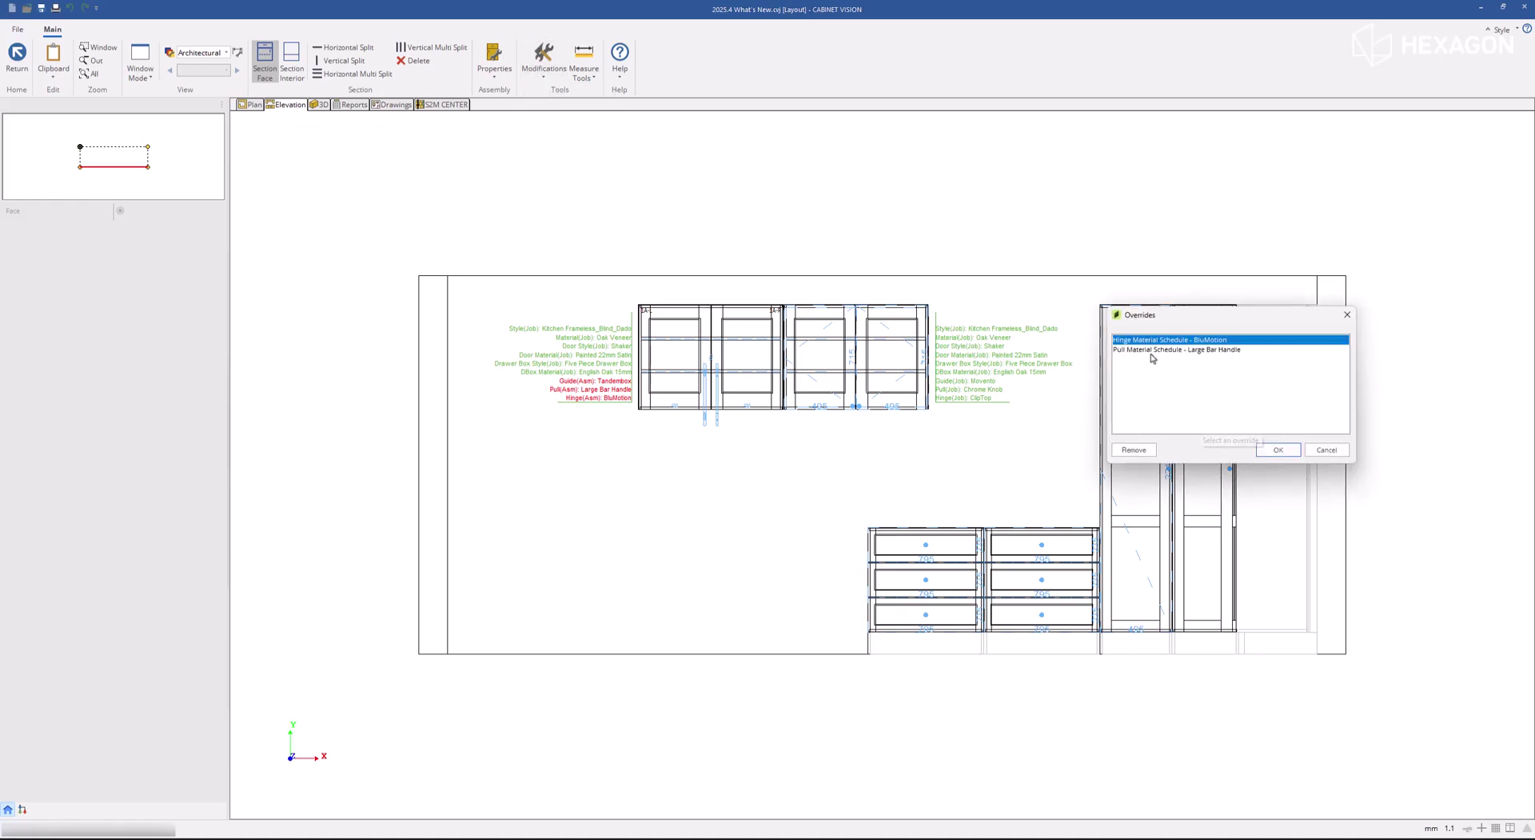
{"action": "left_click", "coordinate": [1135, 449]}
{"action": "left_click", "coordinate": [1156, 344]}
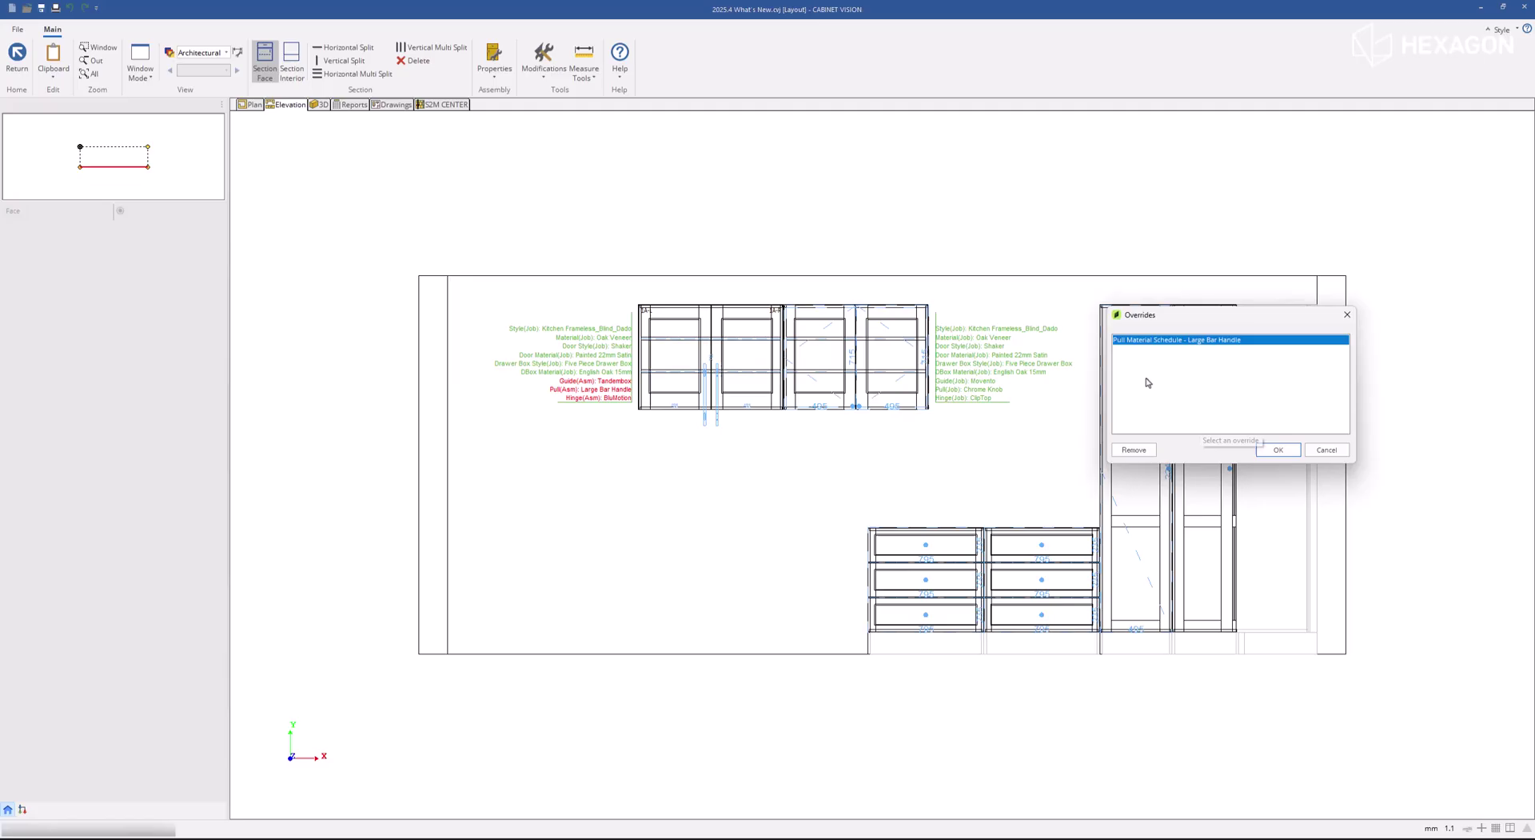
{"action": "left_click", "coordinate": [1134, 450]}
{"action": "left_click", "coordinate": [1277, 450]}
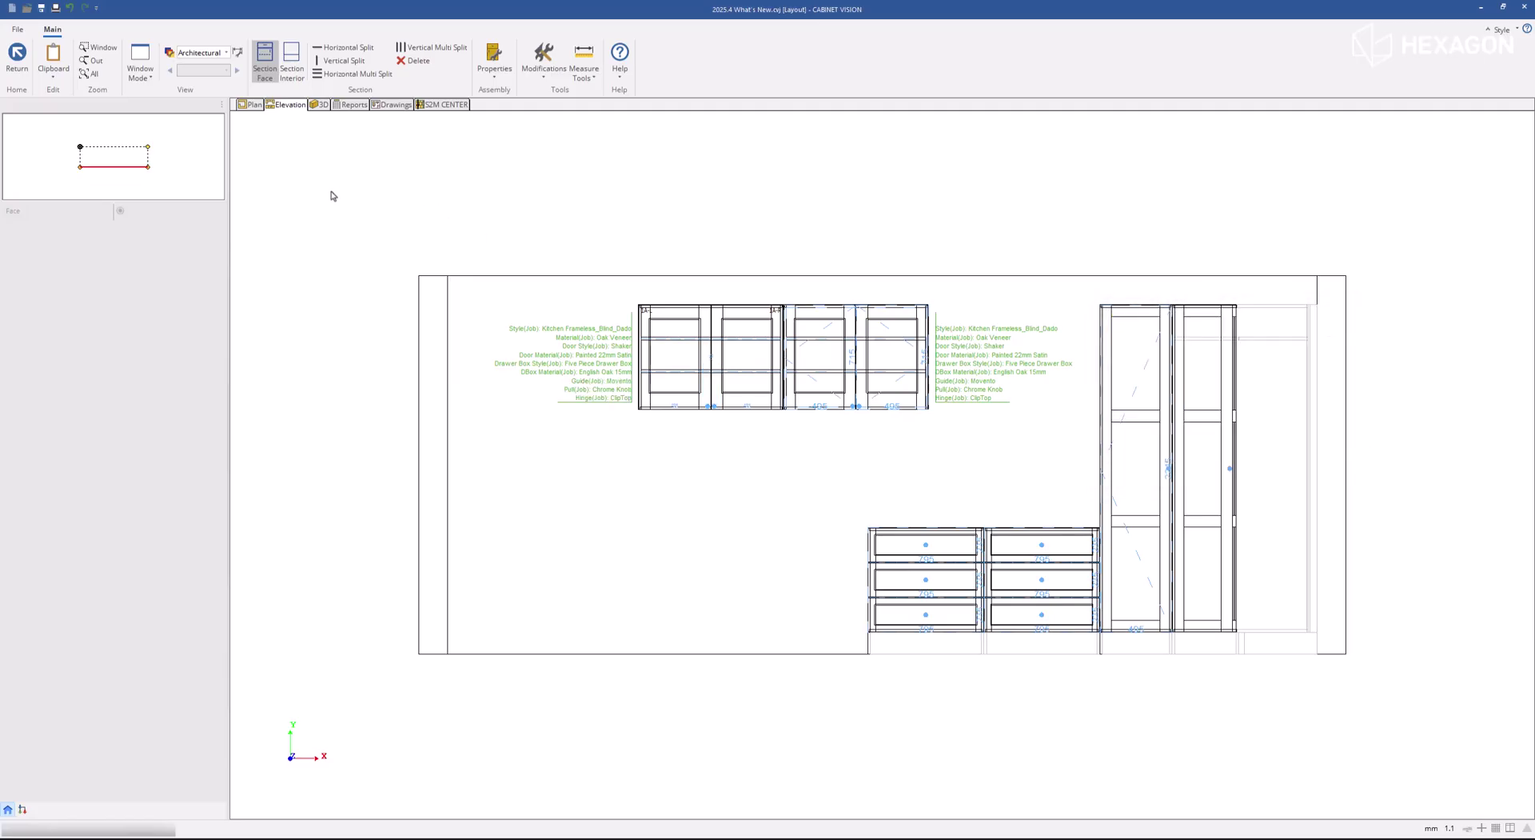
- Leave the cabinet's editing, check its hardware images in the plan view and go back to the elevation
{"action": "left_click", "coordinate": [17, 54]}
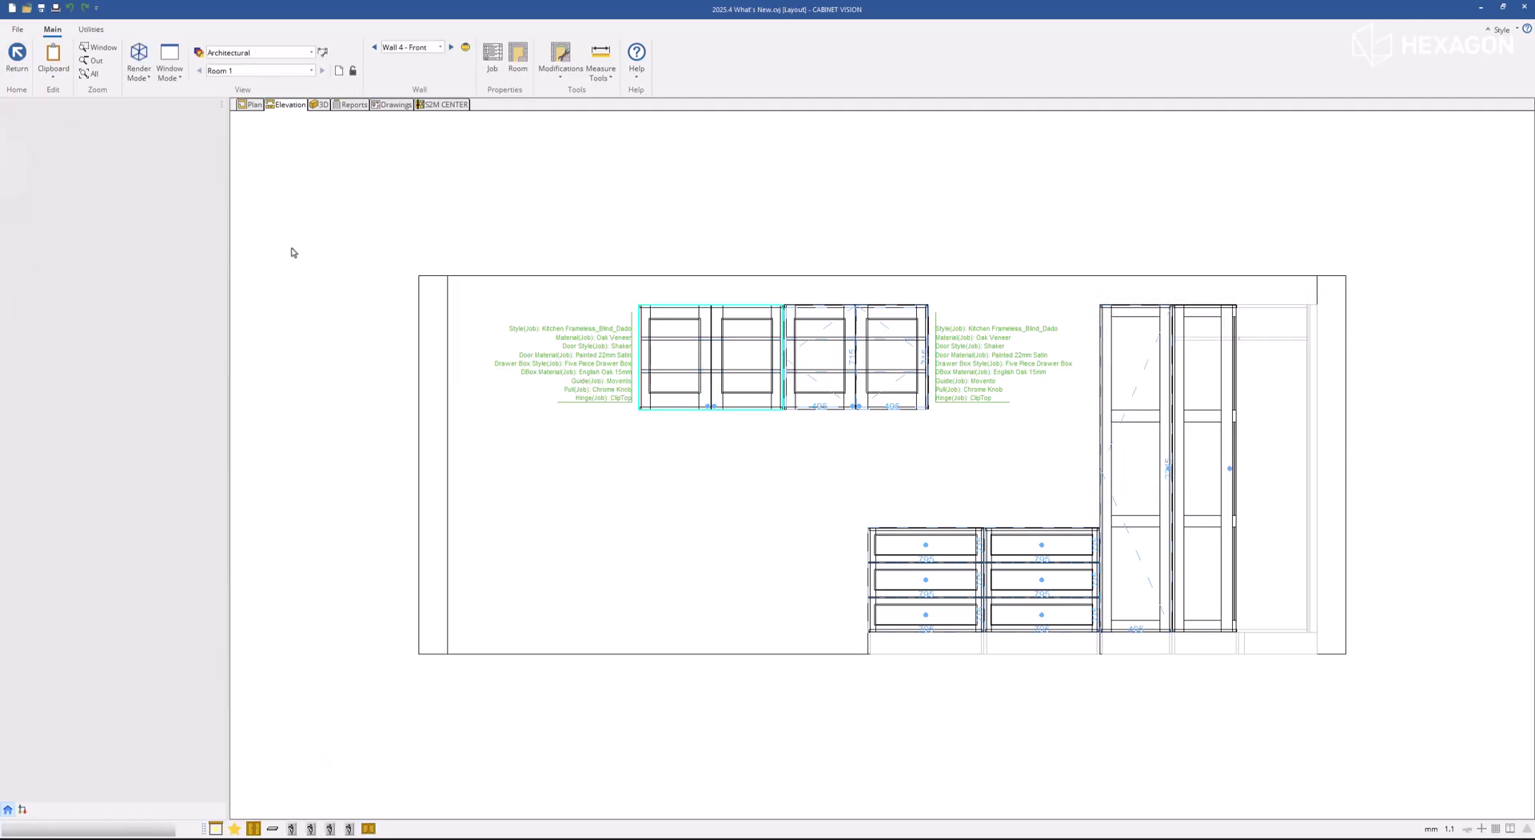
{"action": "left_click", "coordinate": [250, 105]}
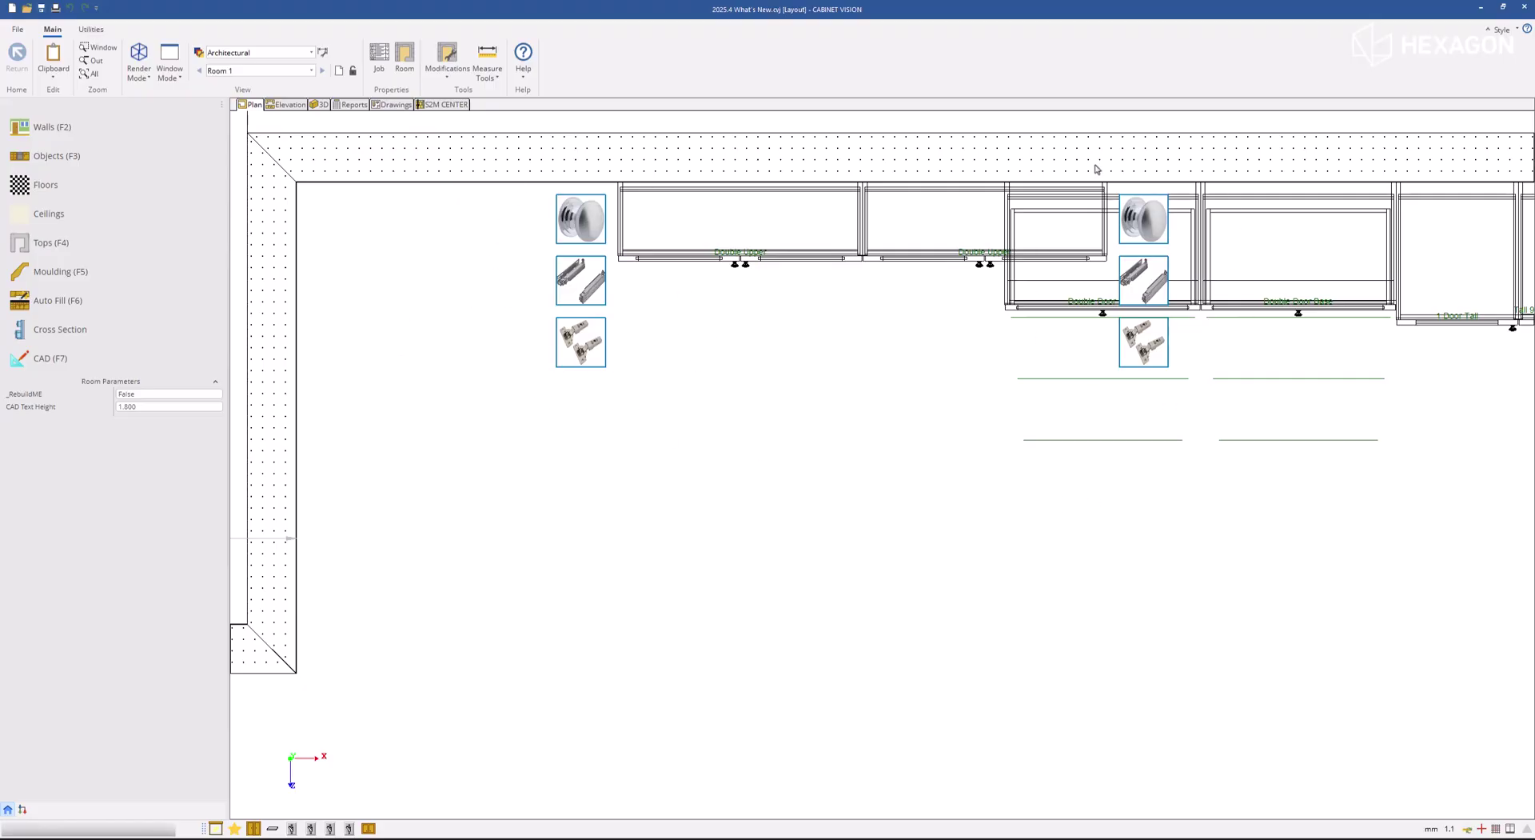
{"action": "left_click", "coordinate": [286, 104]}
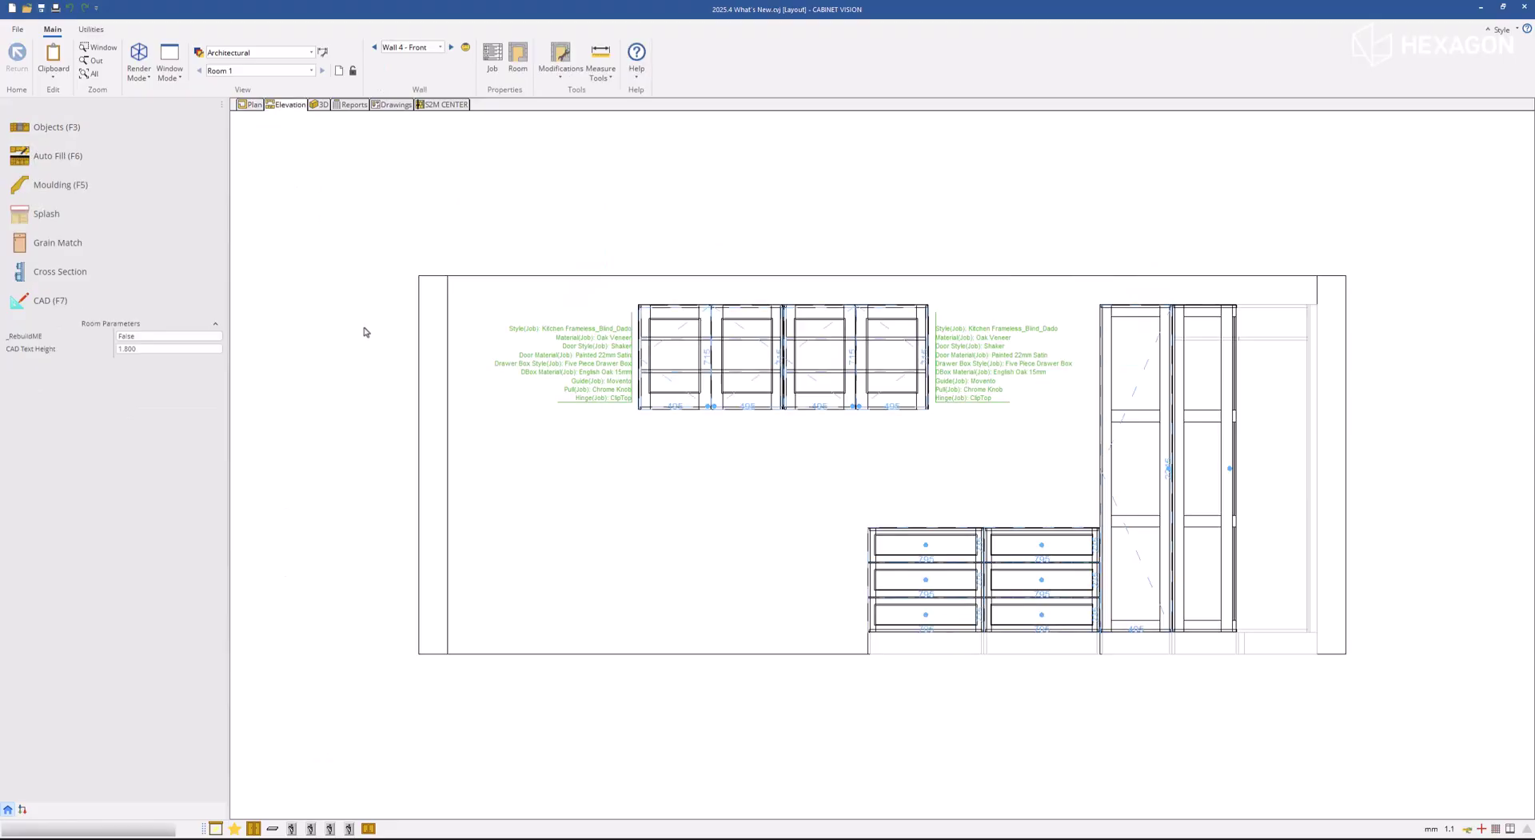
- Place a lighting soffit under the upper cabinets and stretch it across both to a width of 2020 mm
{"action": "left_click", "coordinate": [273, 828]}
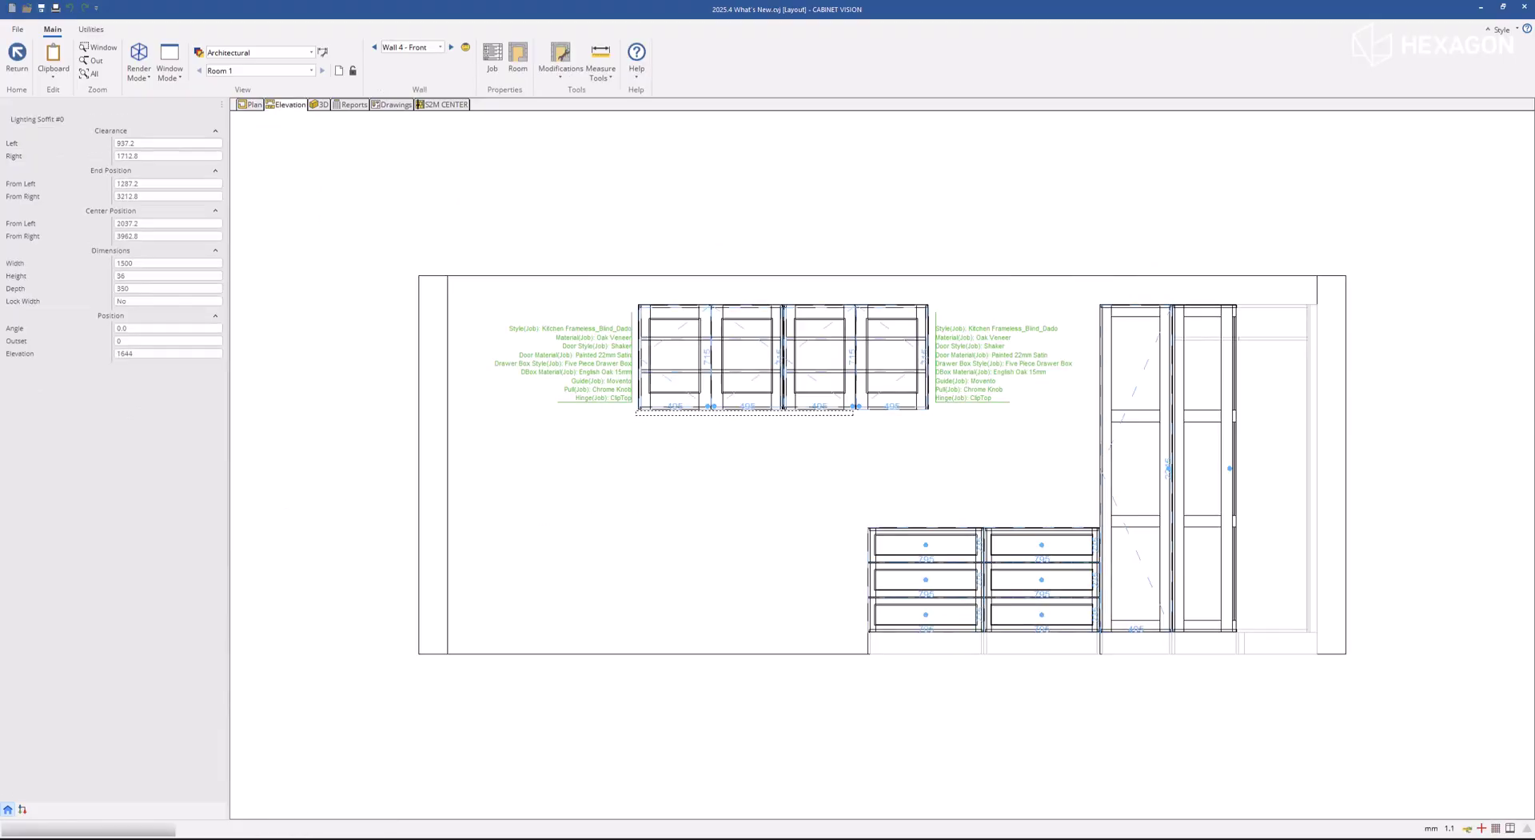
{"action": "left_click", "coordinate": [788, 412]}
{"action": "left_click", "coordinate": [788, 413]}
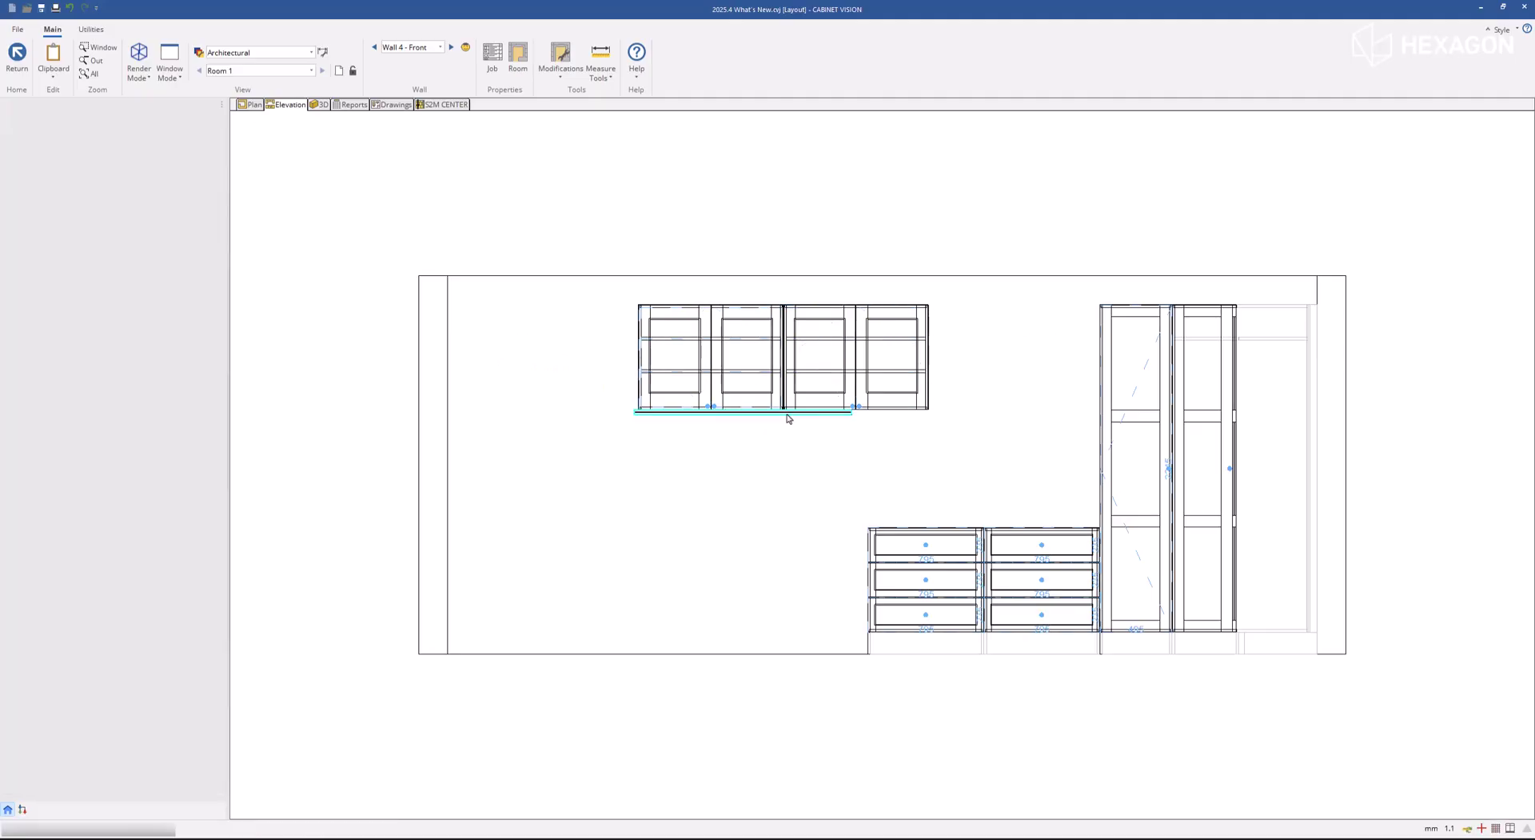
{"action": "left_click_drag", "start_coordinate": [852, 418], "coordinate": [927, 419]}
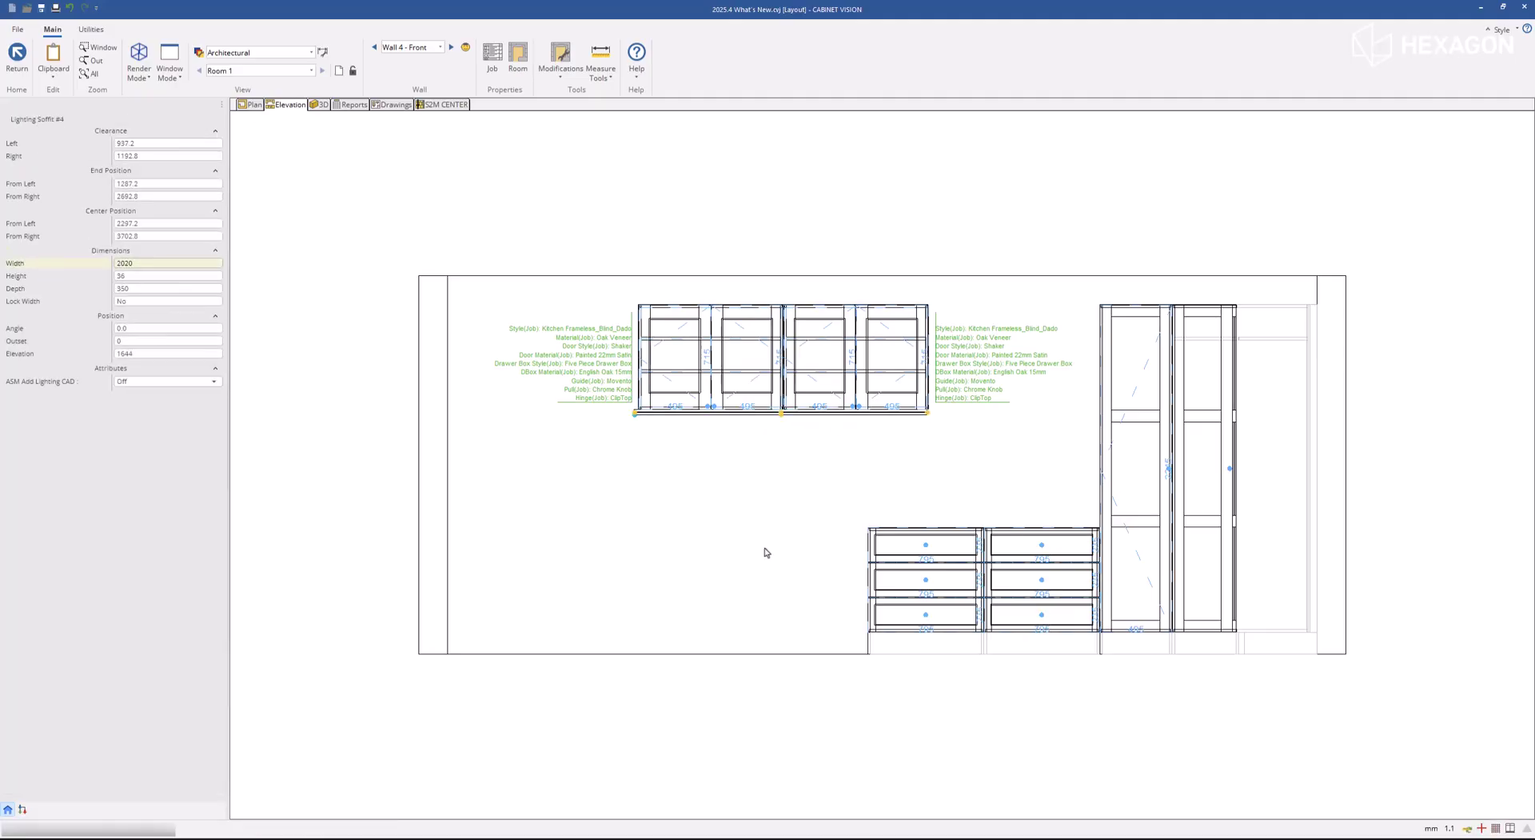
- Add lighting CAD to the soffit and set its CAD inset to 300 mm
{"action": "left_click", "coordinate": [165, 381]}
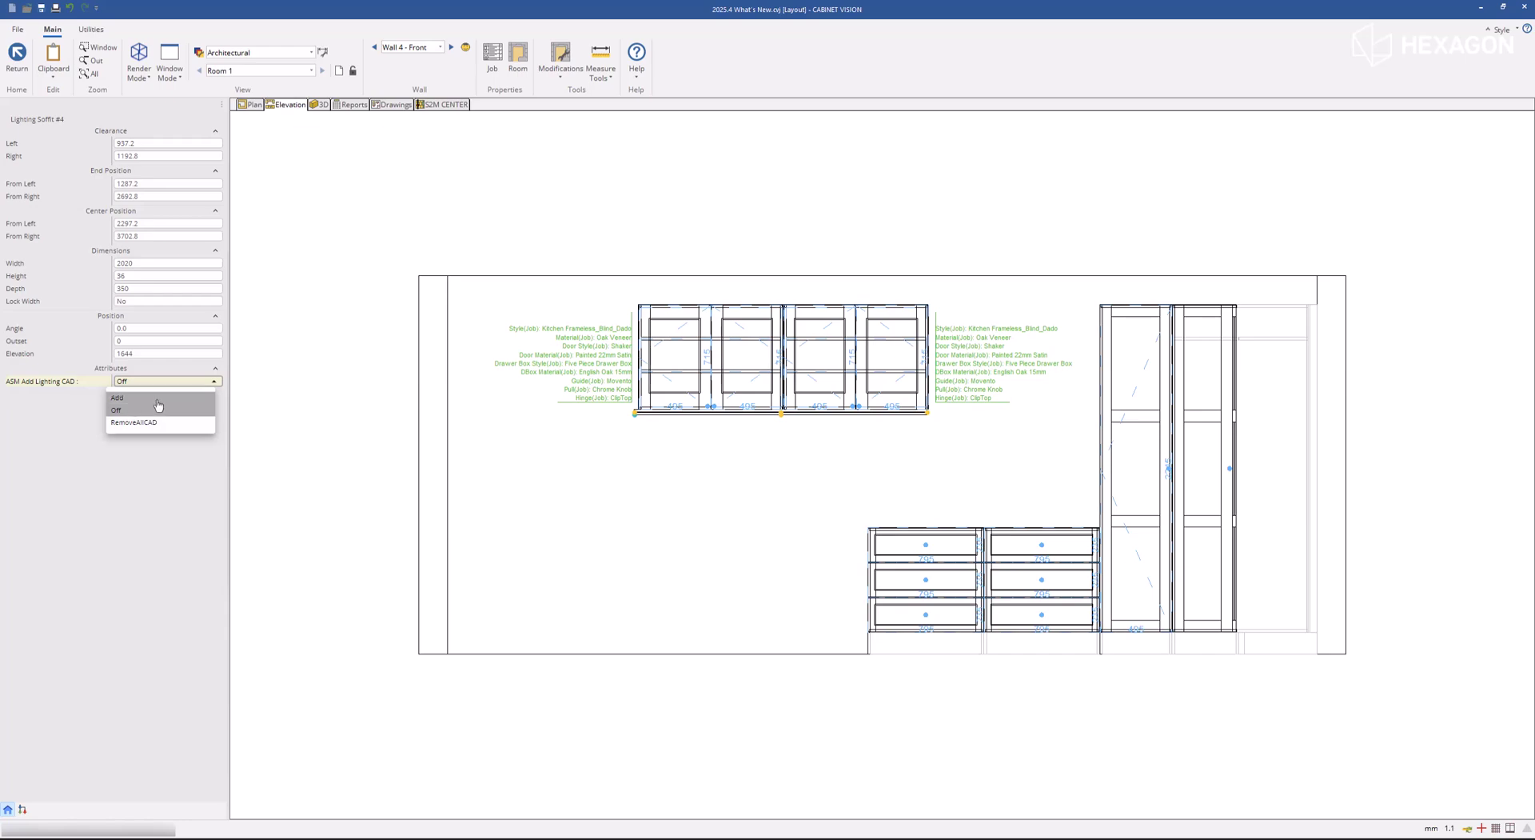
{"action": "left_click", "coordinate": [157, 398]}
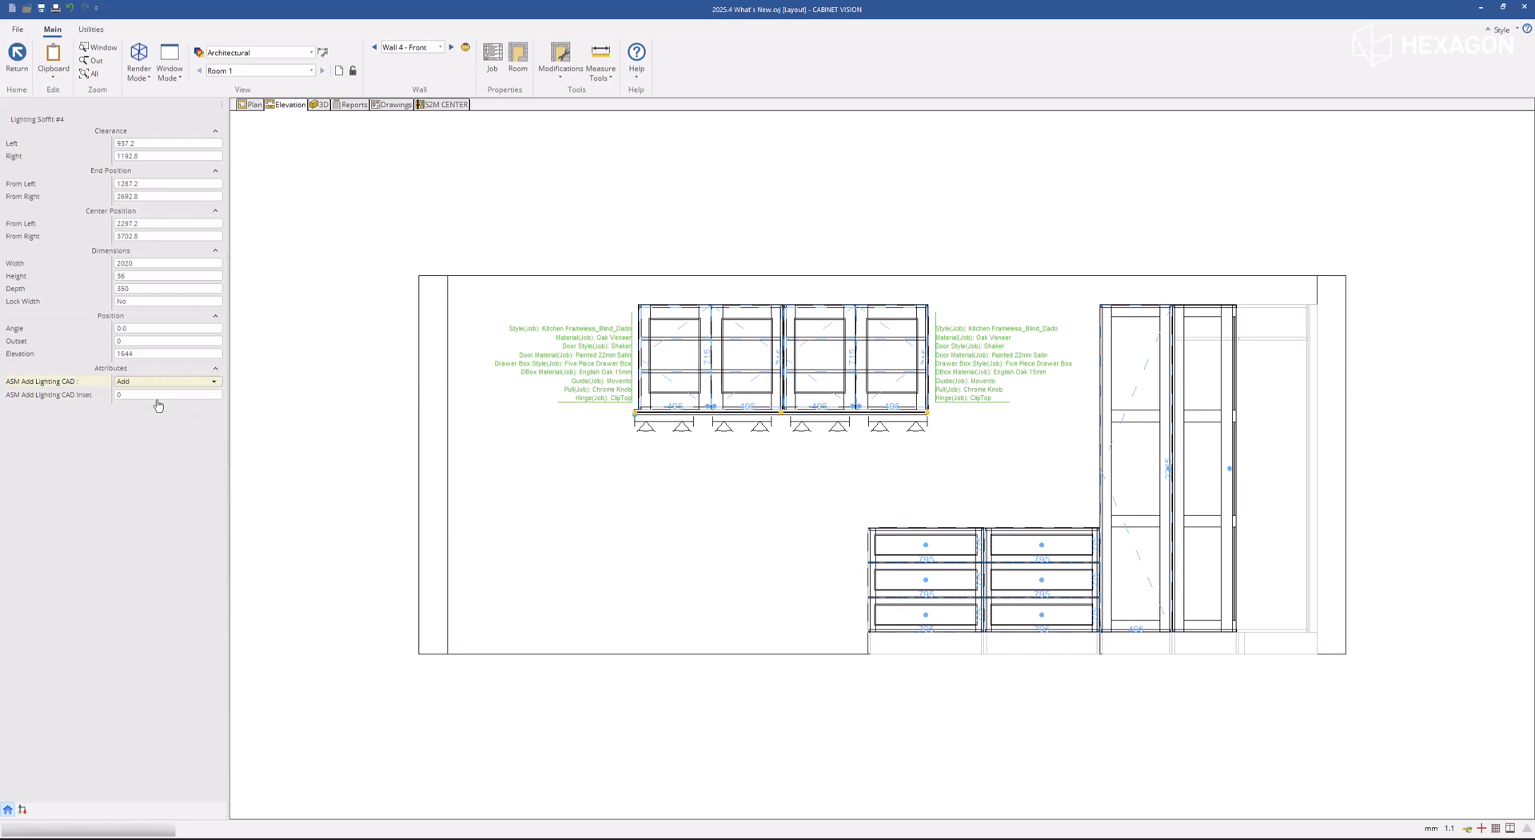
{"action": "left_click", "coordinate": [150, 395]}
{"action": "type", "text": "300"}
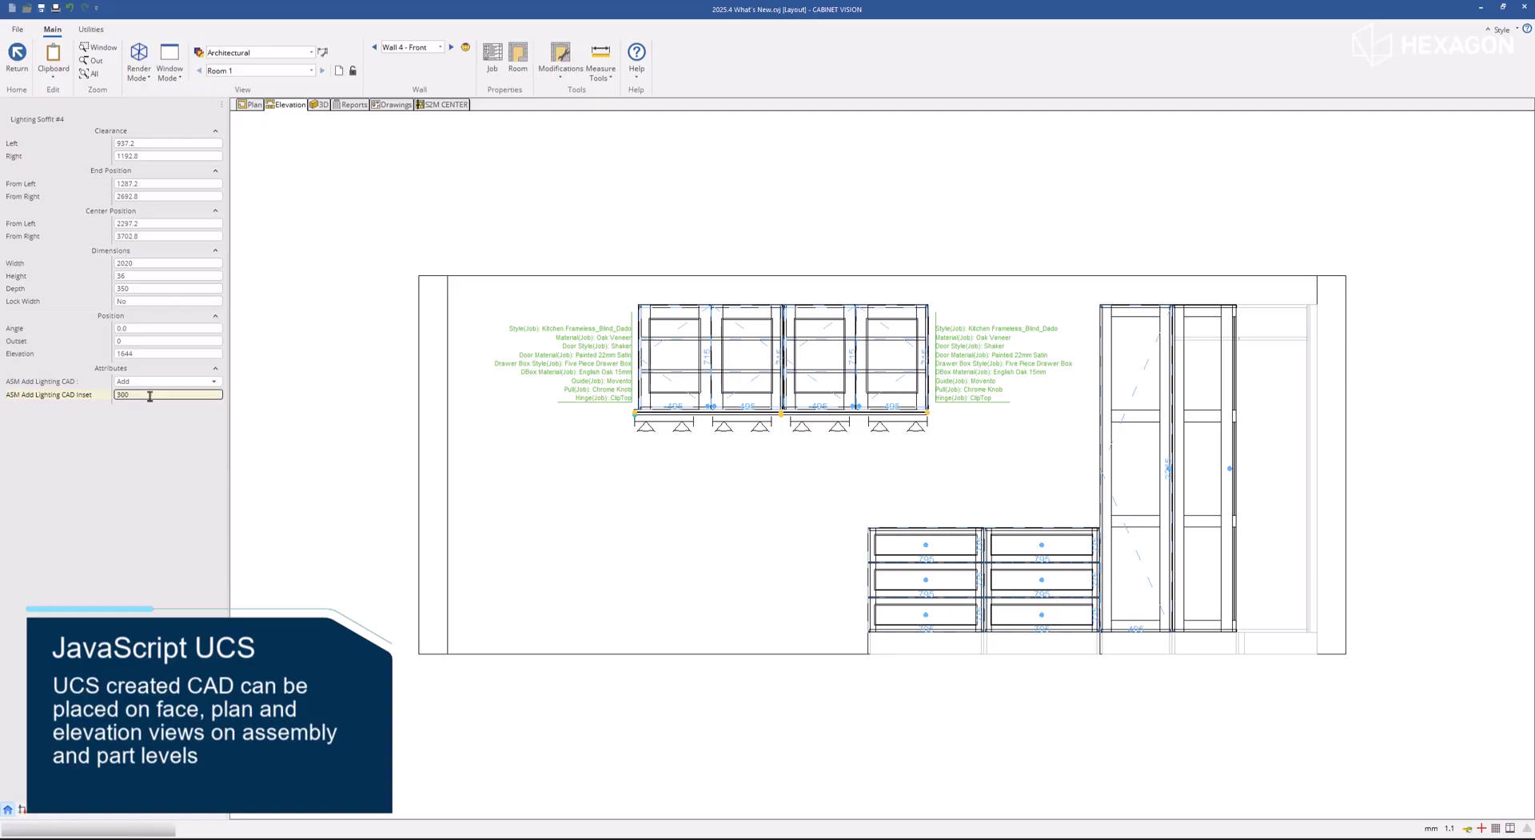
{"action": "key", "text": "Return"}
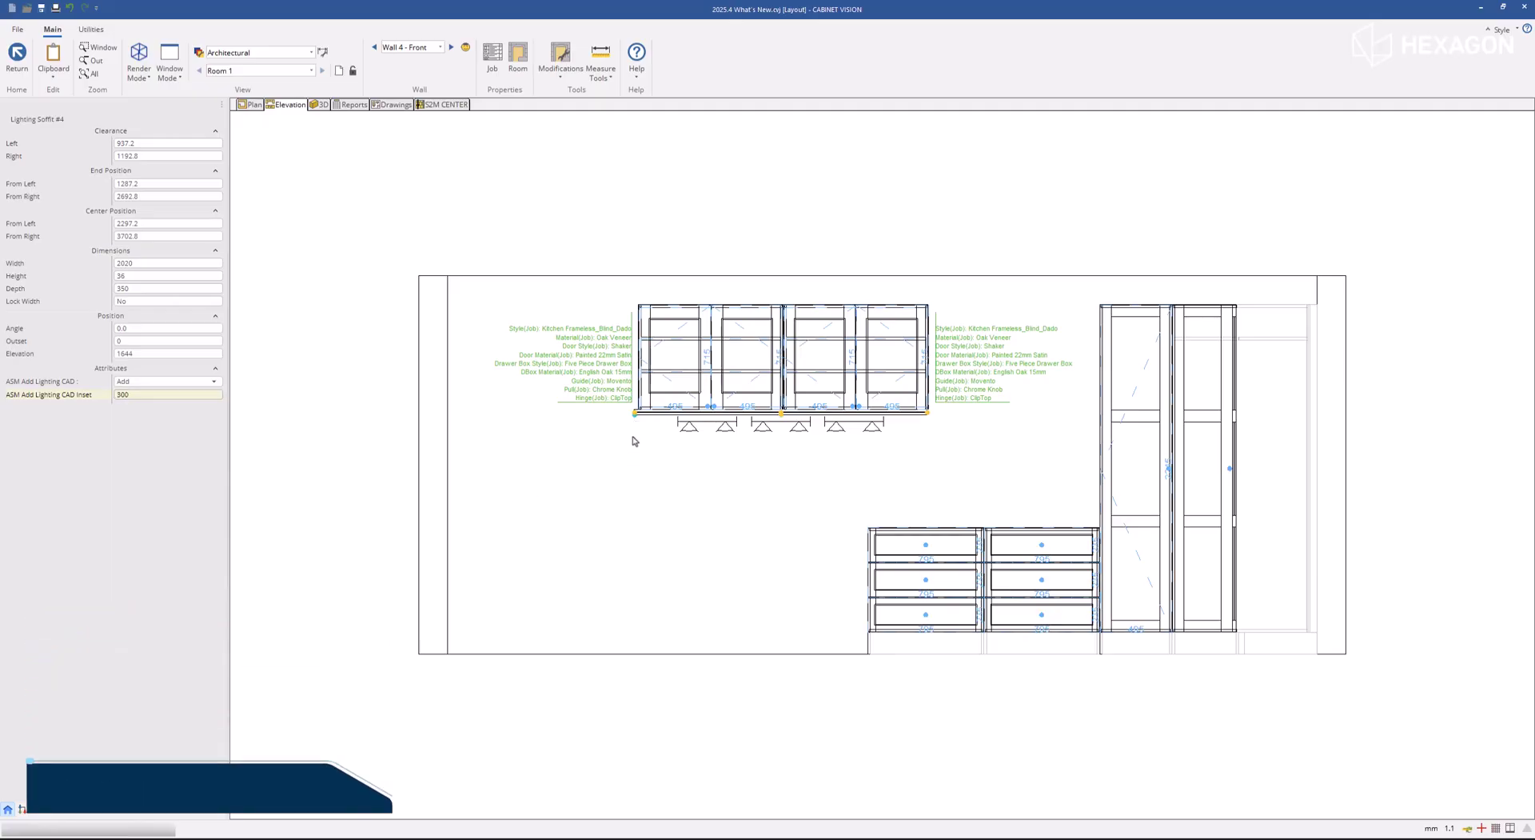
- Try extending the lighting soffit beyond both sides of the upper cabinets, first to 2950 mm and then to 3760 mm wide
{"action": "left_click", "coordinate": [634, 412]}
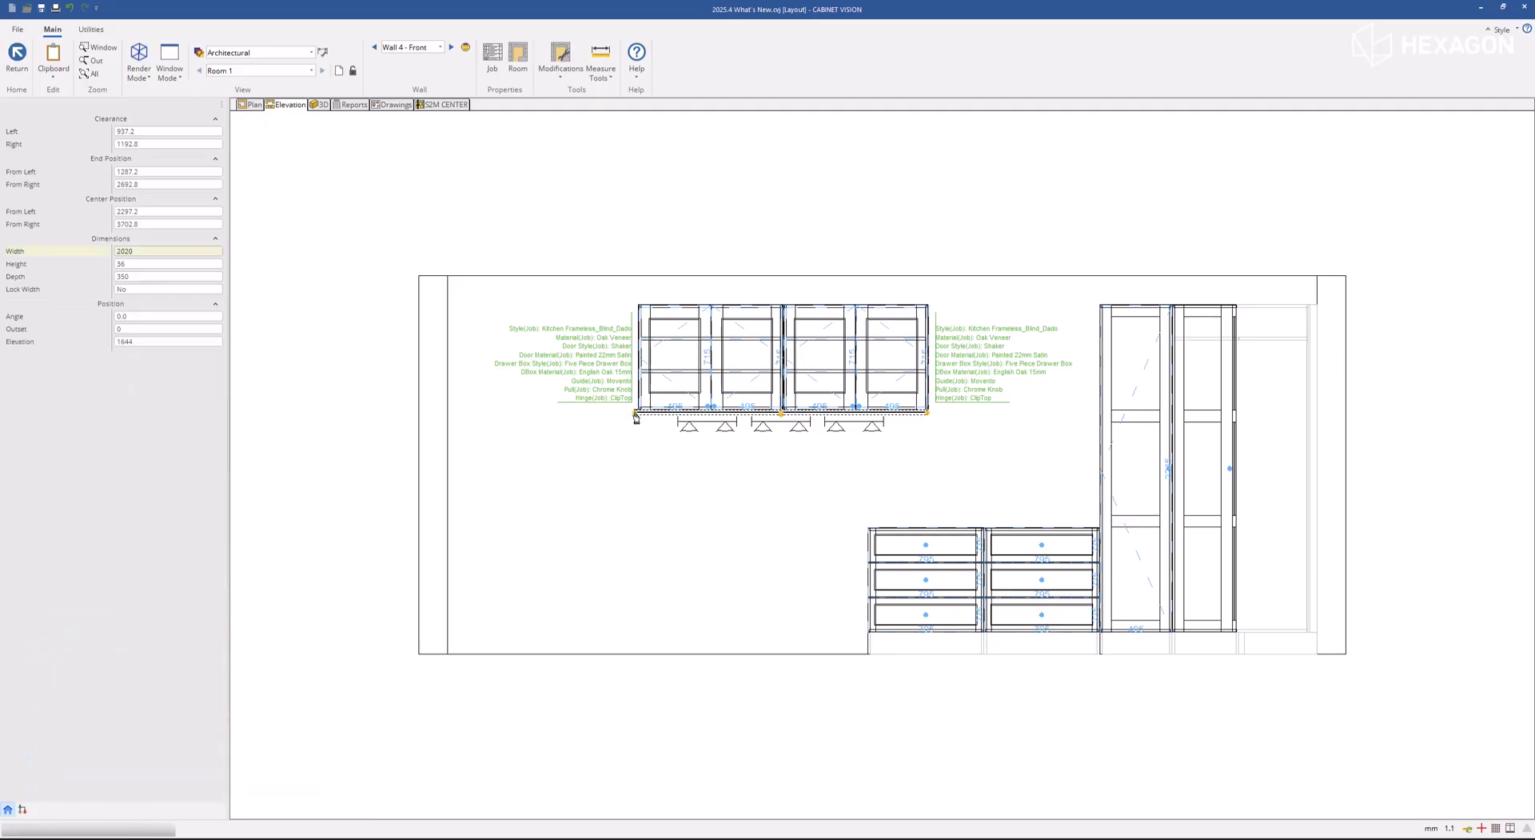
{"action": "left_click", "coordinate": [500, 415]}
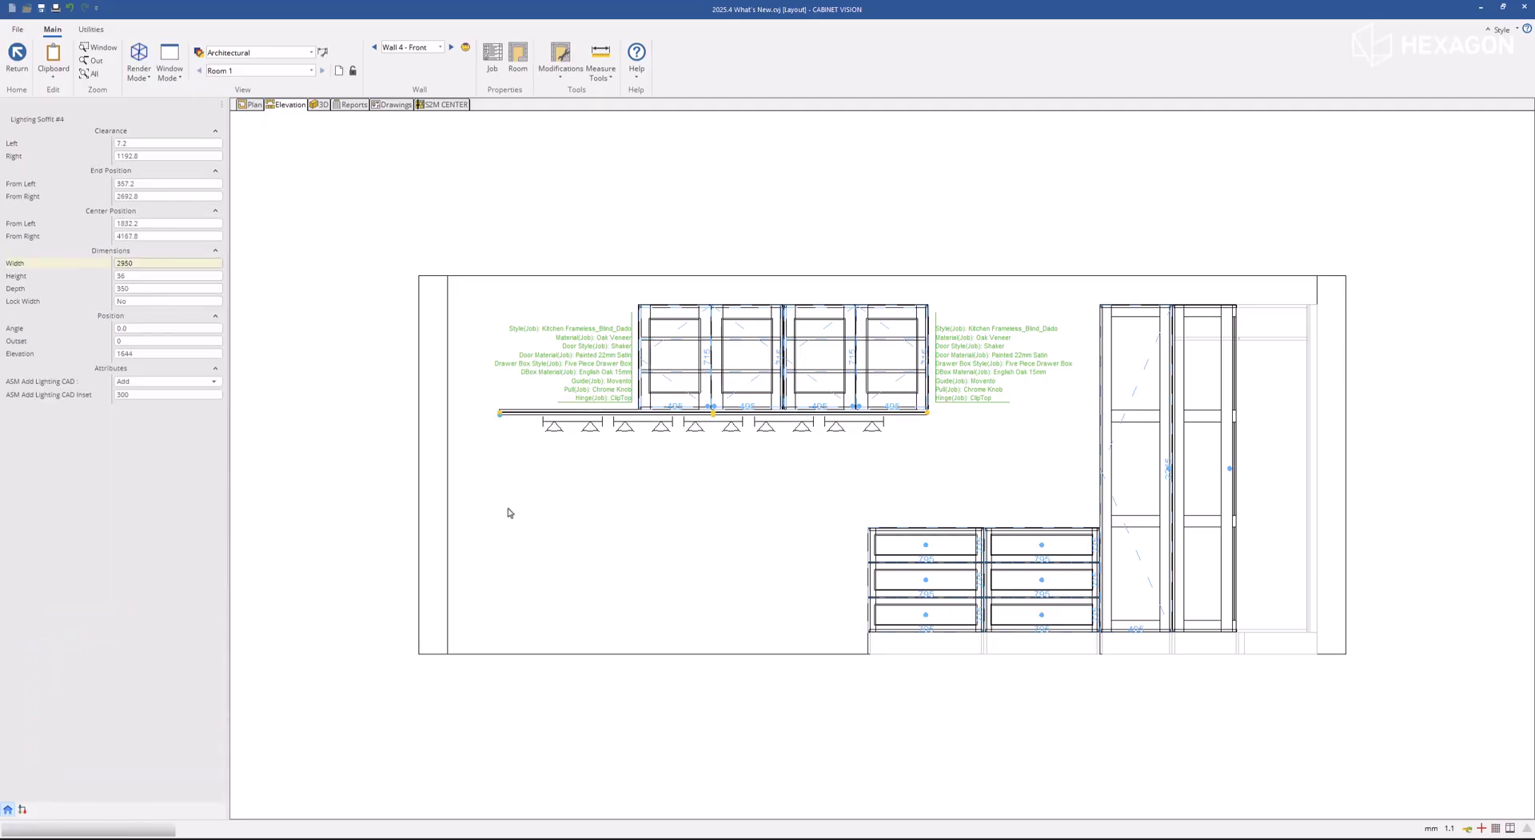
{"action": "left_click", "coordinate": [927, 412]}
{"action": "left_click", "coordinate": [1046, 417]}
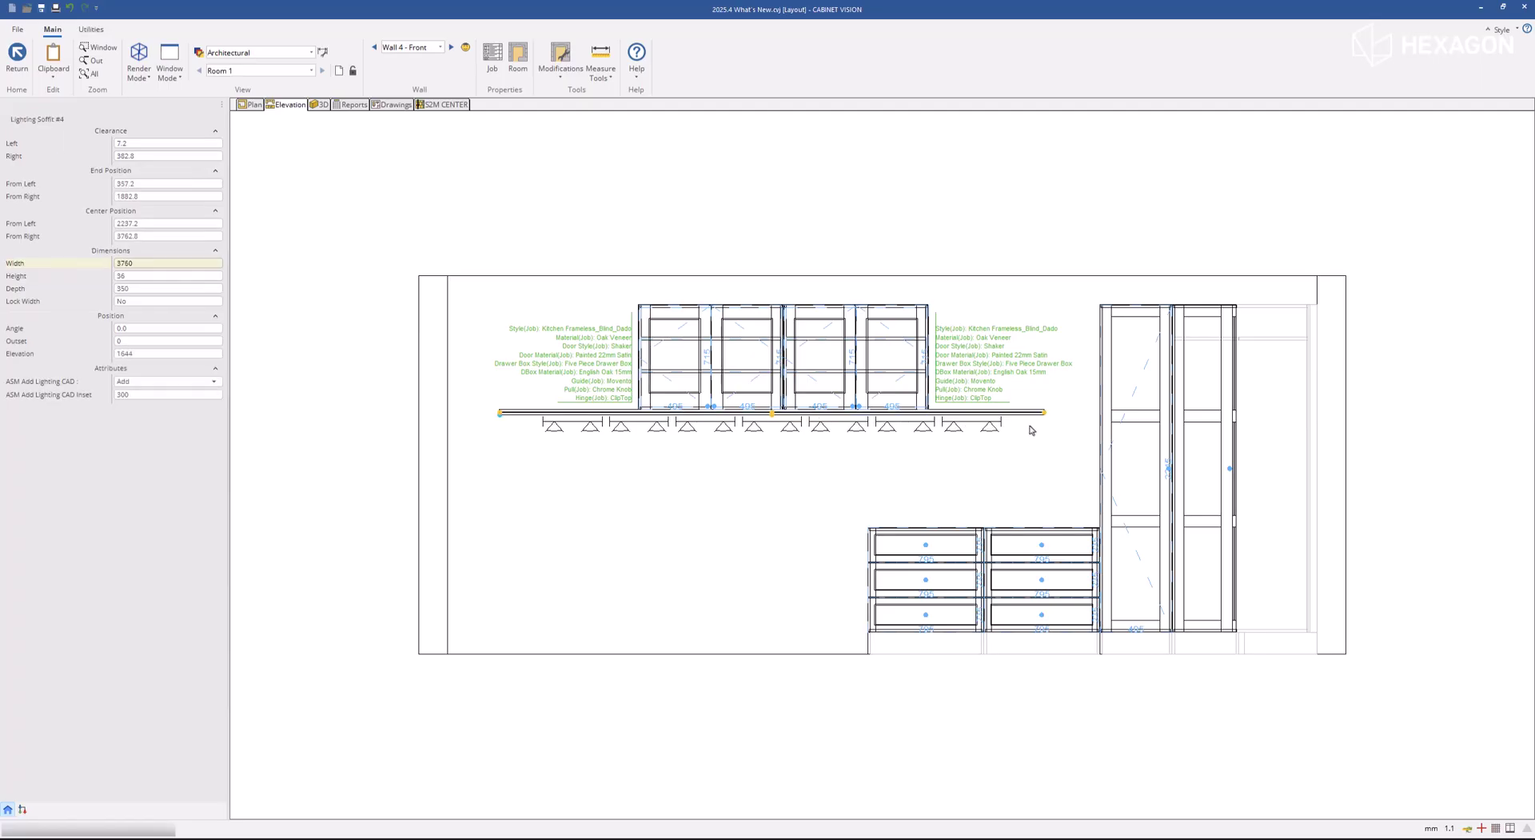
- Shorten both ends of the lighting soffit to the outer edges of the upper cabinets, giving a 2010 mm width
{"action": "left_click", "coordinate": [1045, 416]}
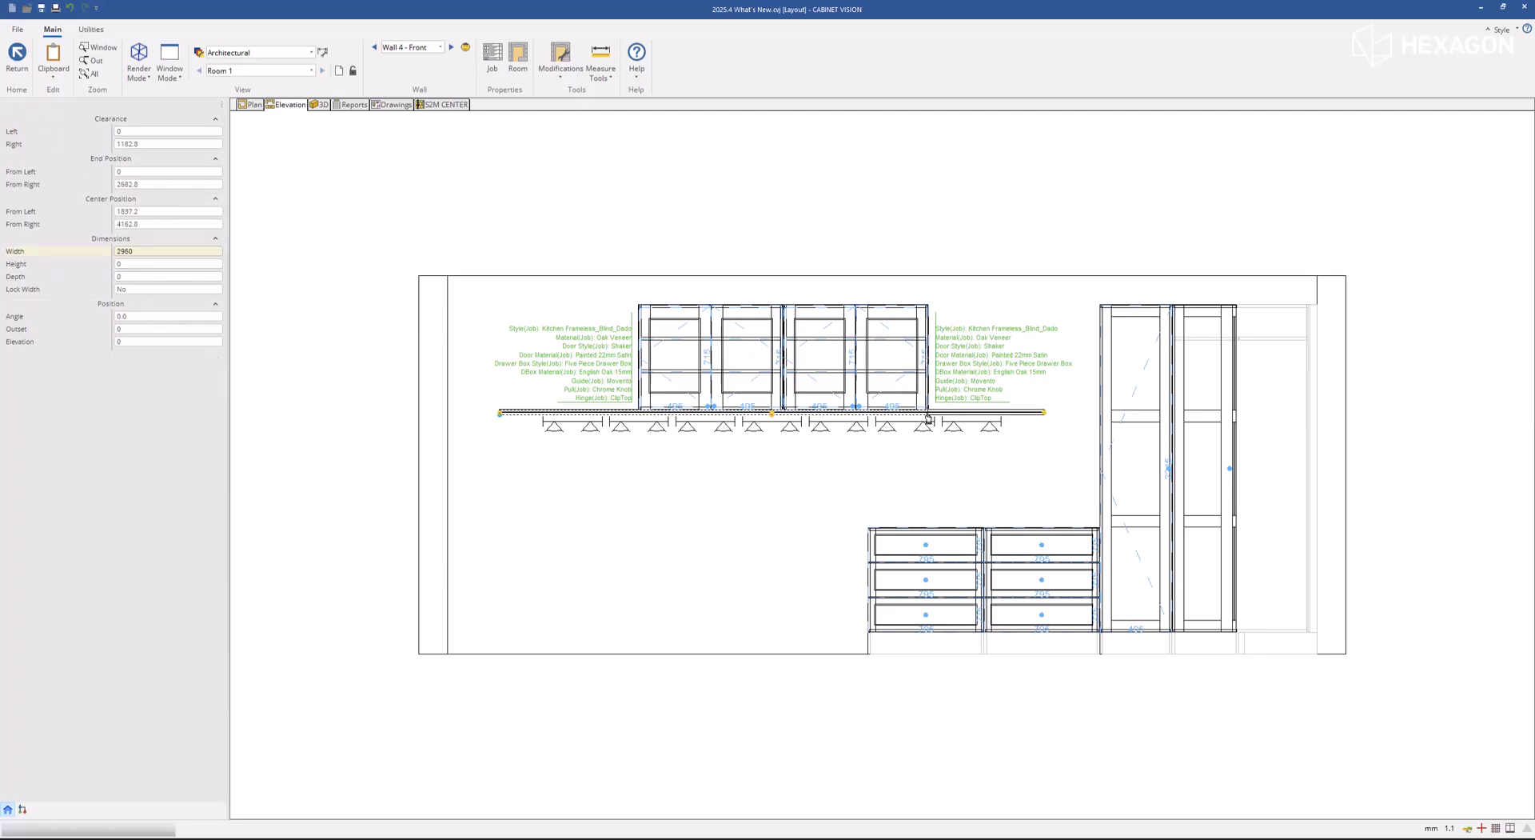
{"action": "left_click", "coordinate": [929, 414]}
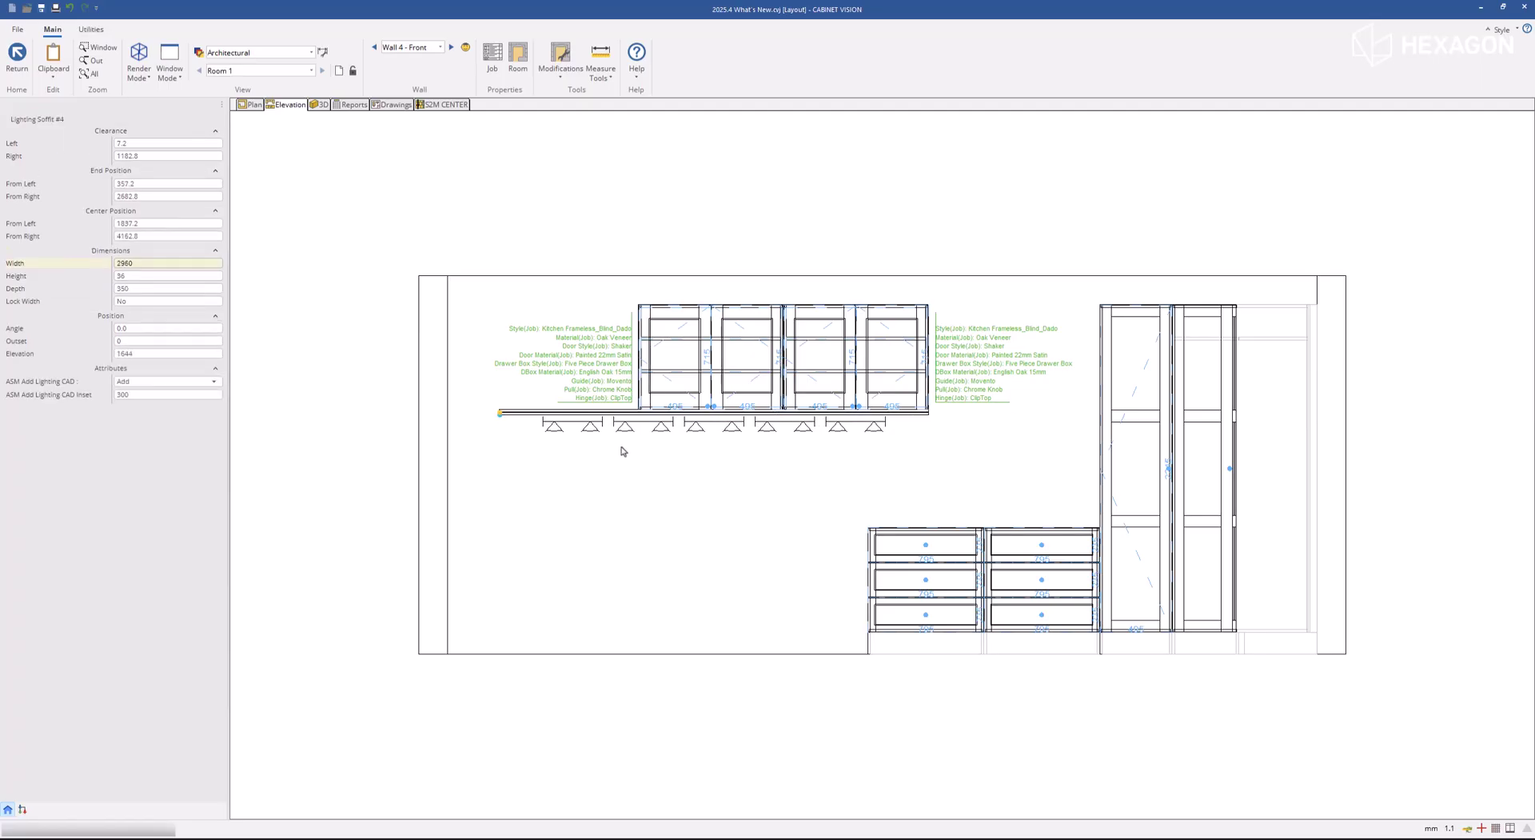
{"action": "left_click", "coordinate": [501, 417]}
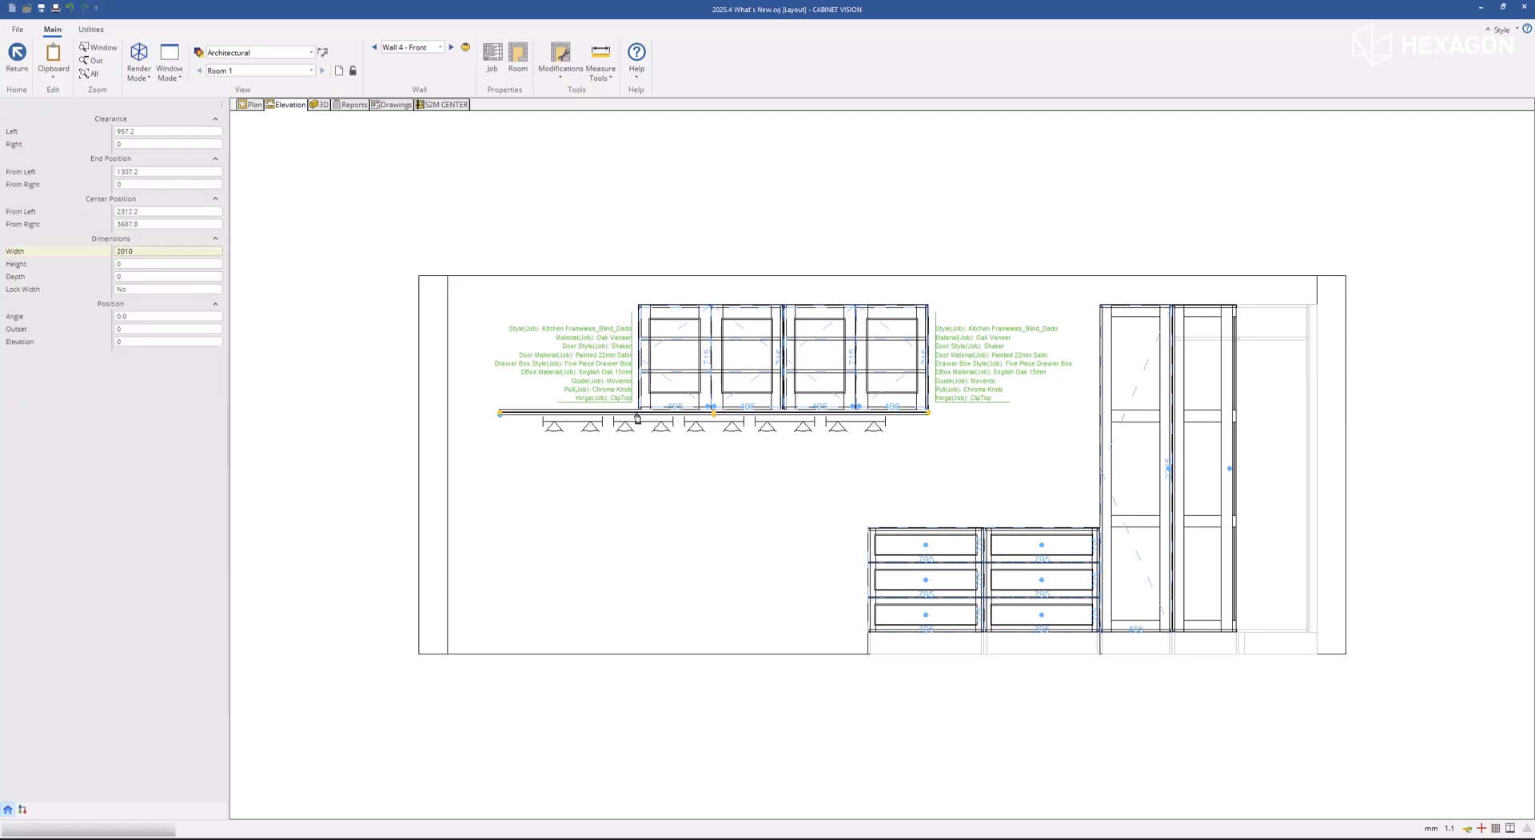
{"action": "left_click", "coordinate": [638, 415]}
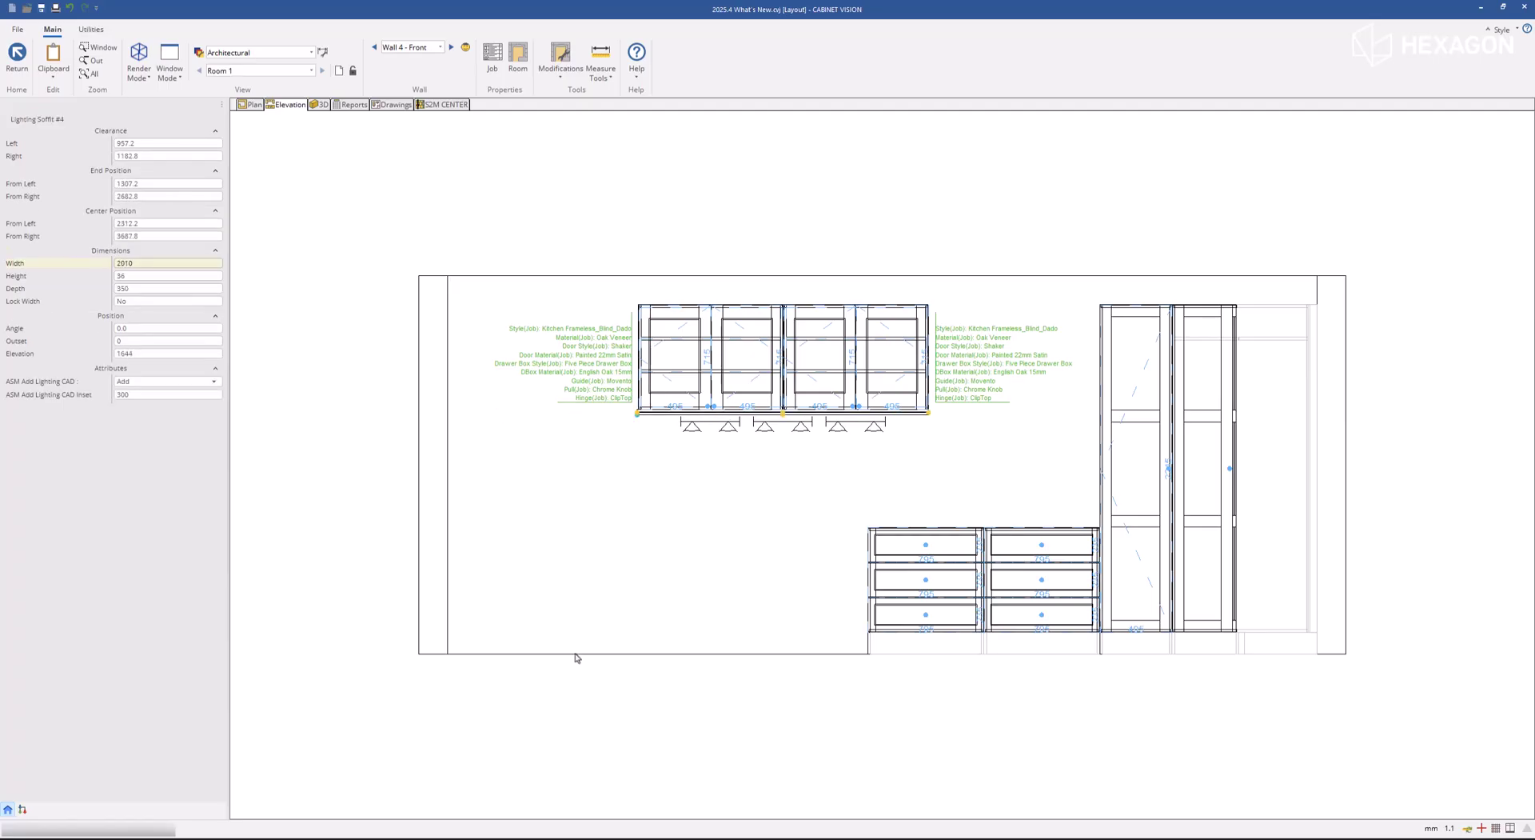
- Set the soffit's lighting CAD inset to 500 mm and deselect the soffit
{"action": "left_click", "coordinate": [149, 395]}
{"action": "type", "text": "500"}
{"action": "key", "text": "Return"}
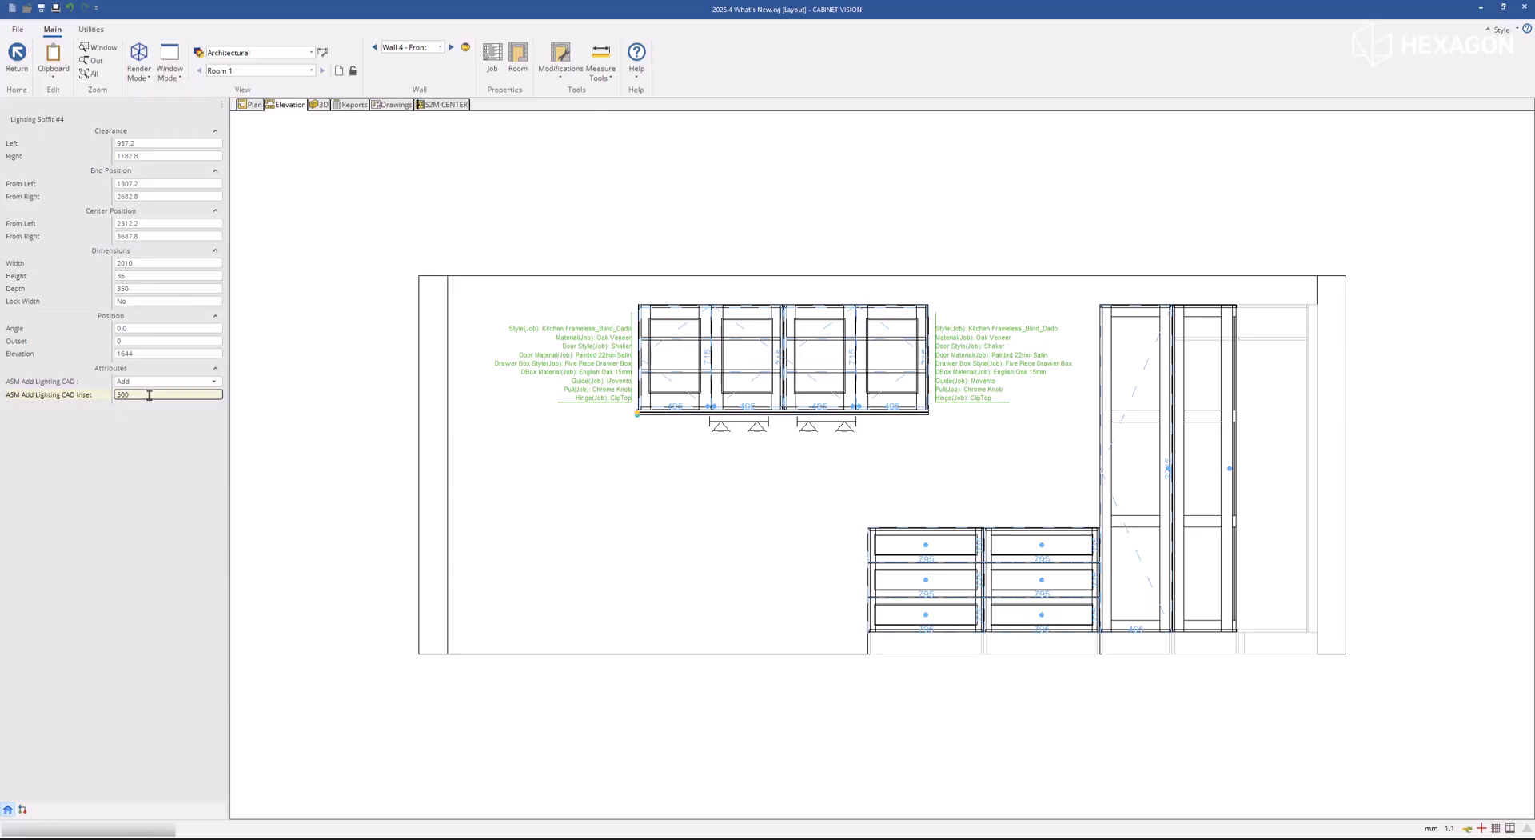
{"action": "left_click", "coordinate": [391, 505]}
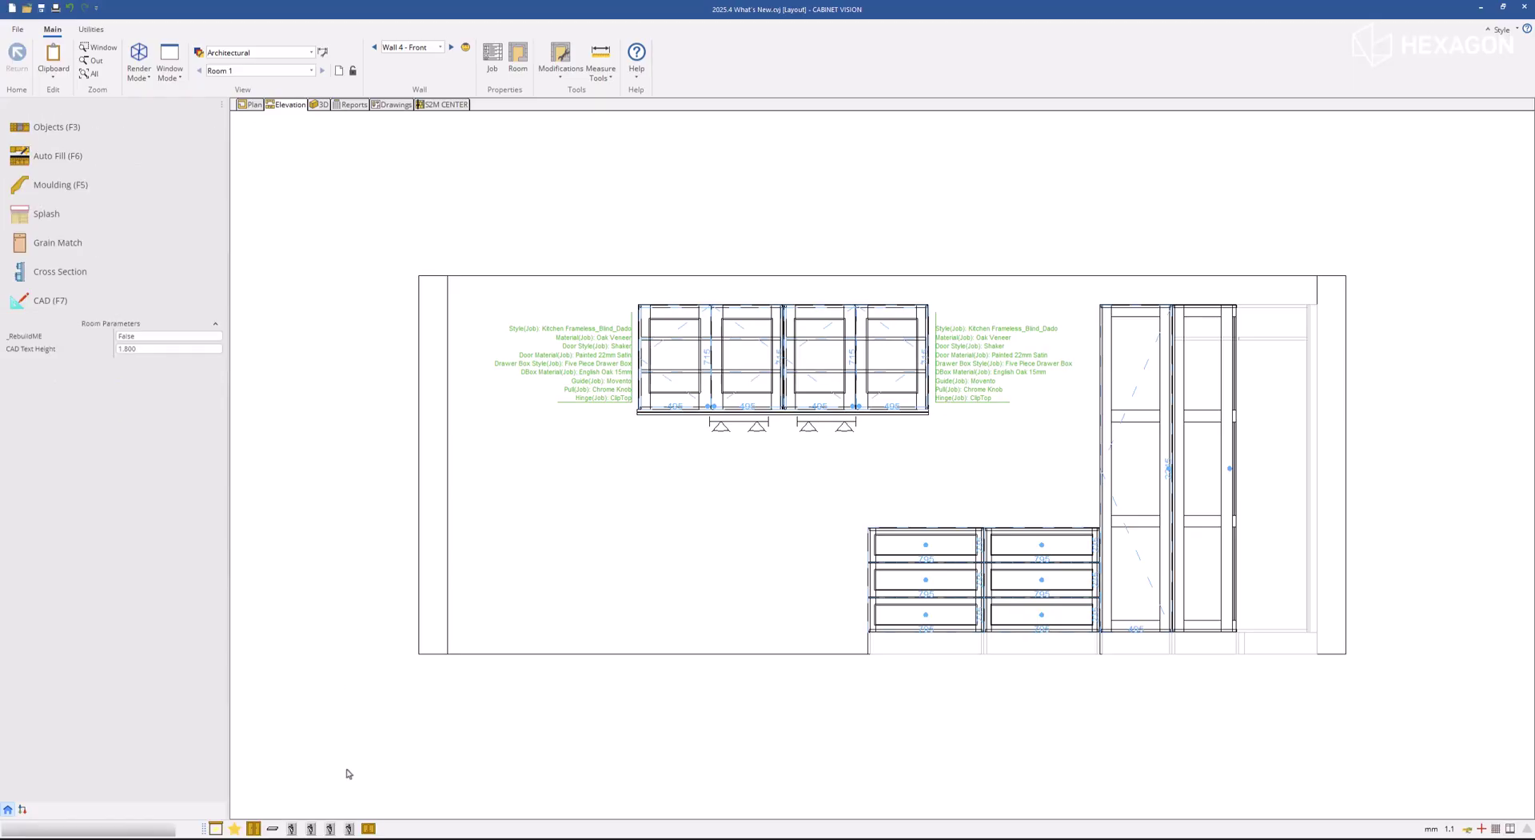
- Place a double socket low on the wall and a double light switch above it near the wall's left end
{"action": "left_click", "coordinate": [349, 828]}
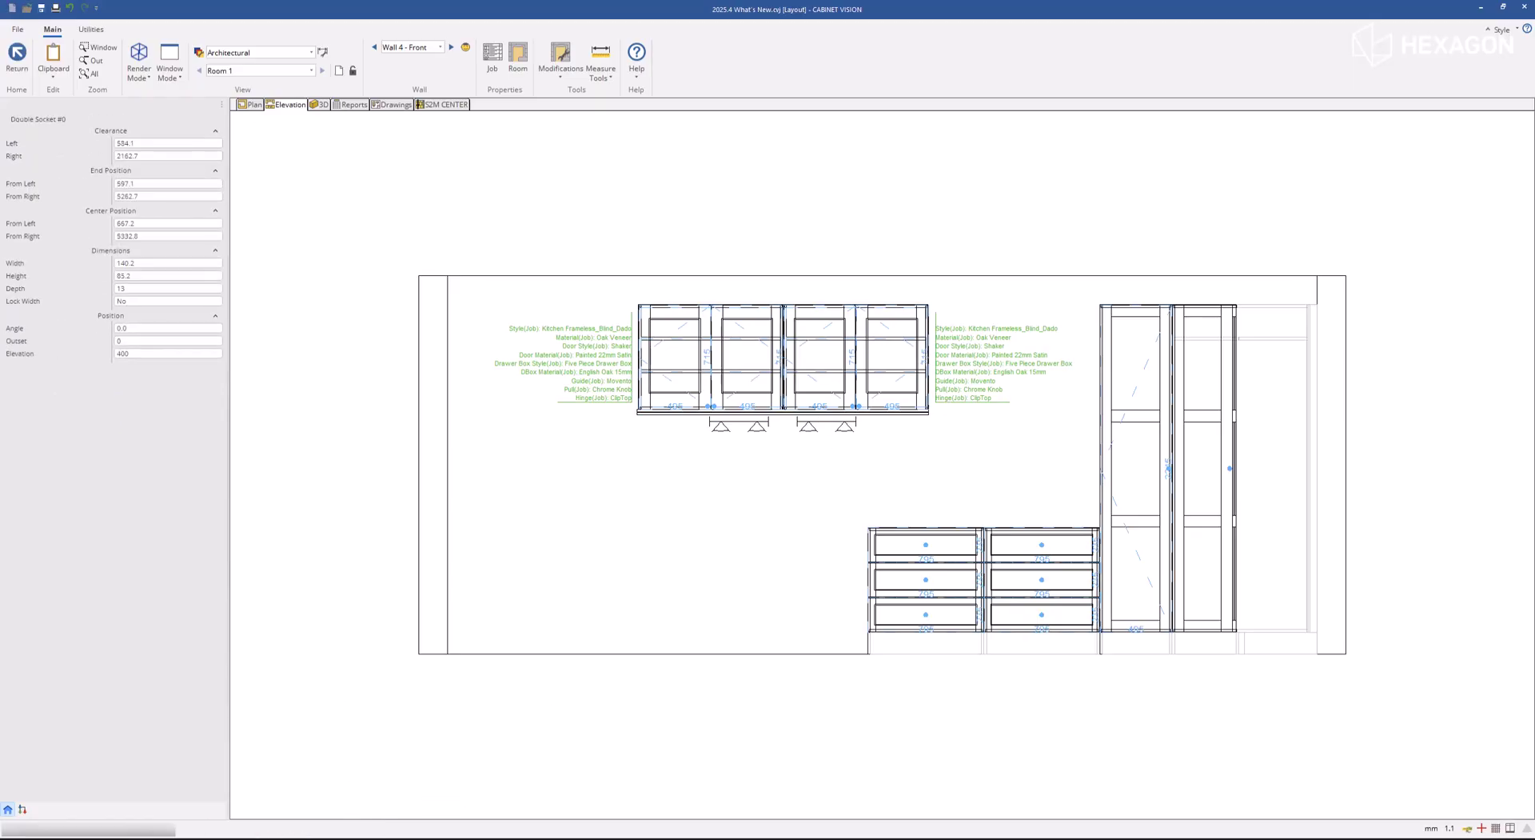
{"action": "right_click", "coordinate": [490, 726]}
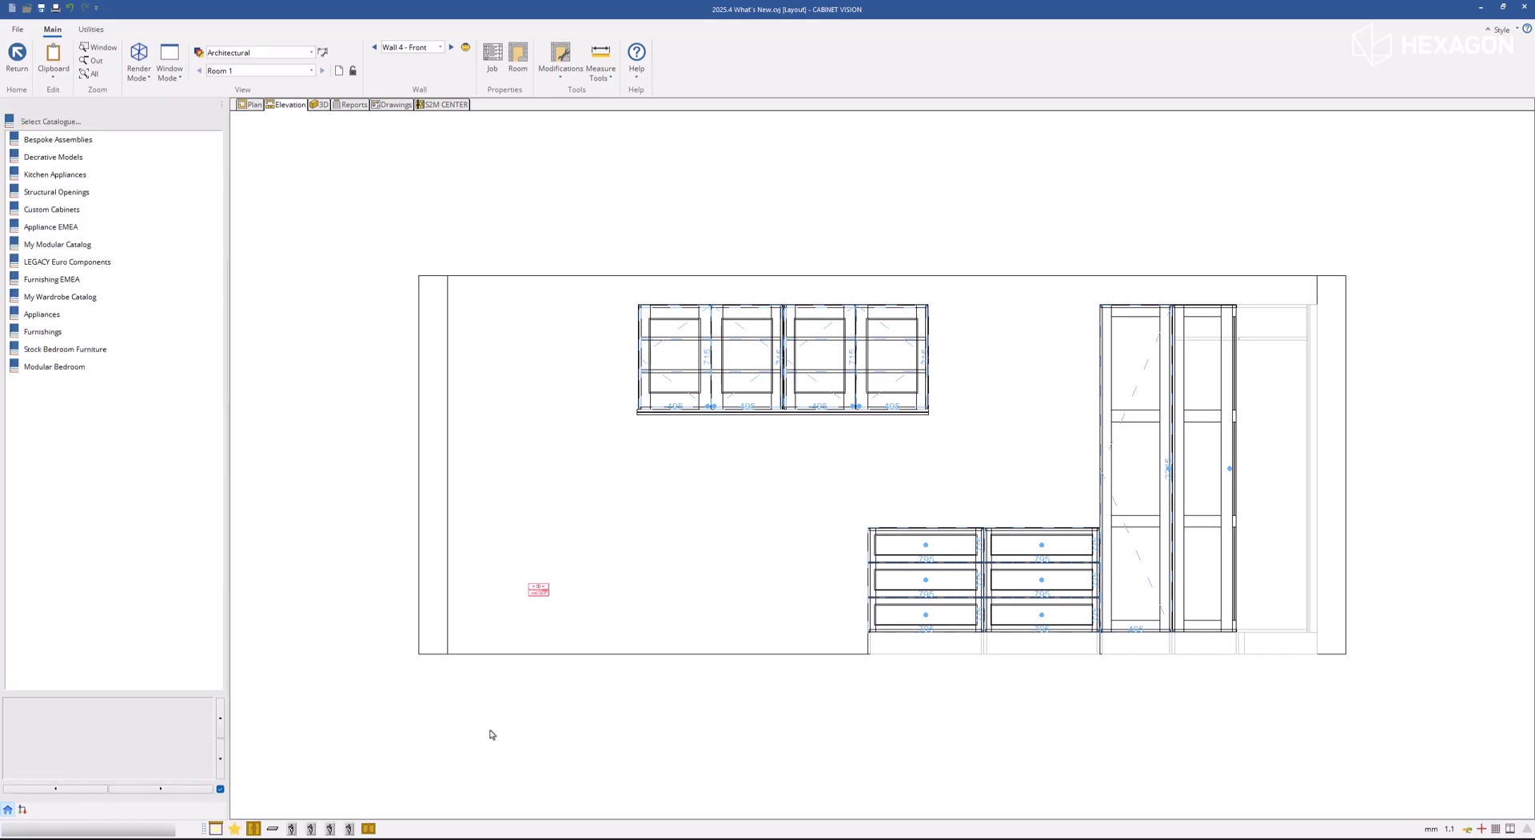
{"action": "left_click", "coordinate": [347, 829]}
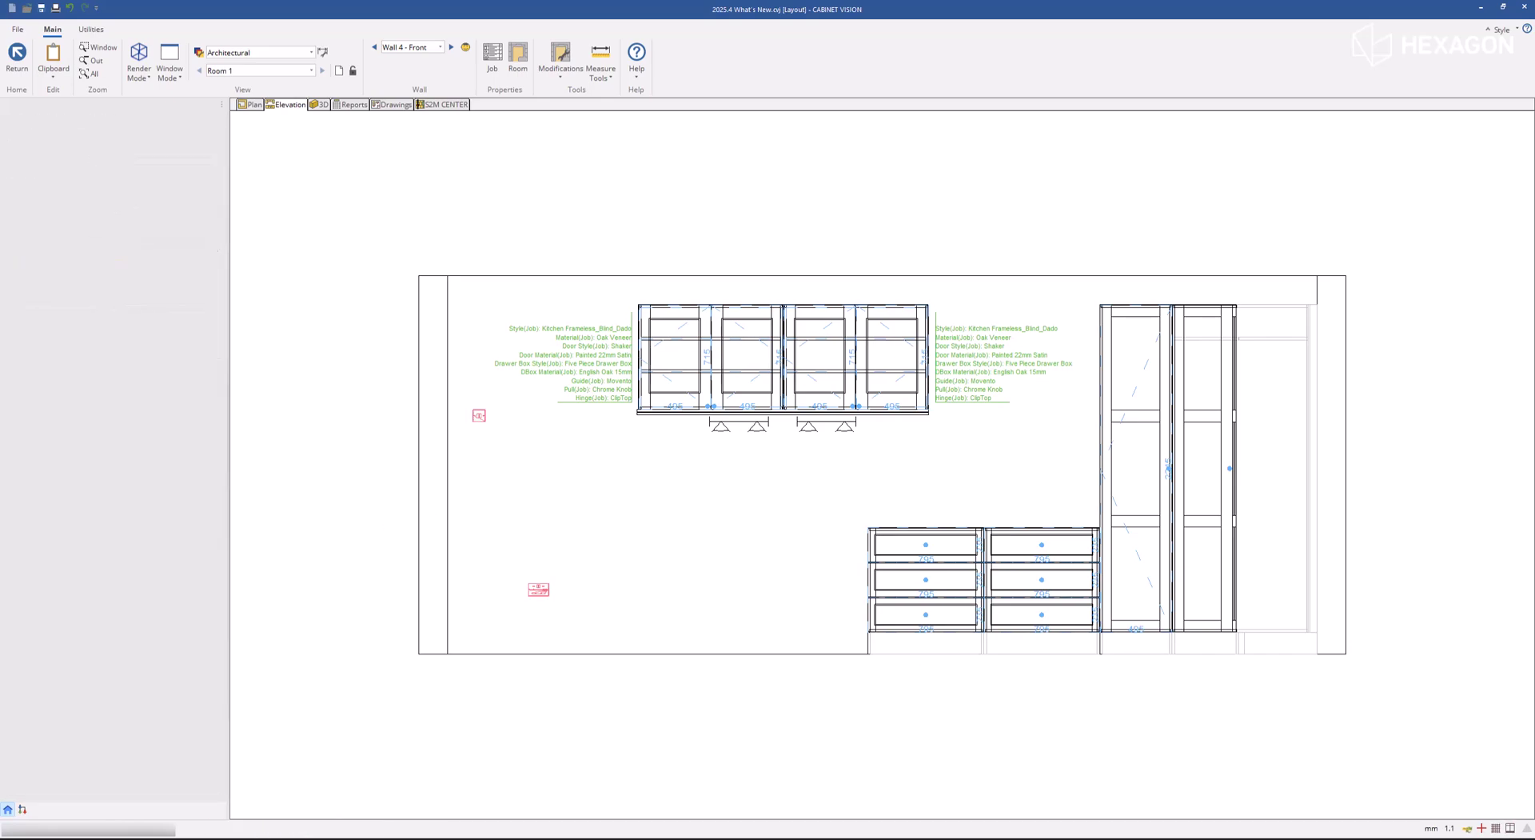
{"action": "right_click", "coordinate": [471, 436]}
- Add CAD annotation to the double light switch and set its CAD dimensions to True
{"action": "left_click", "coordinate": [479, 417]}
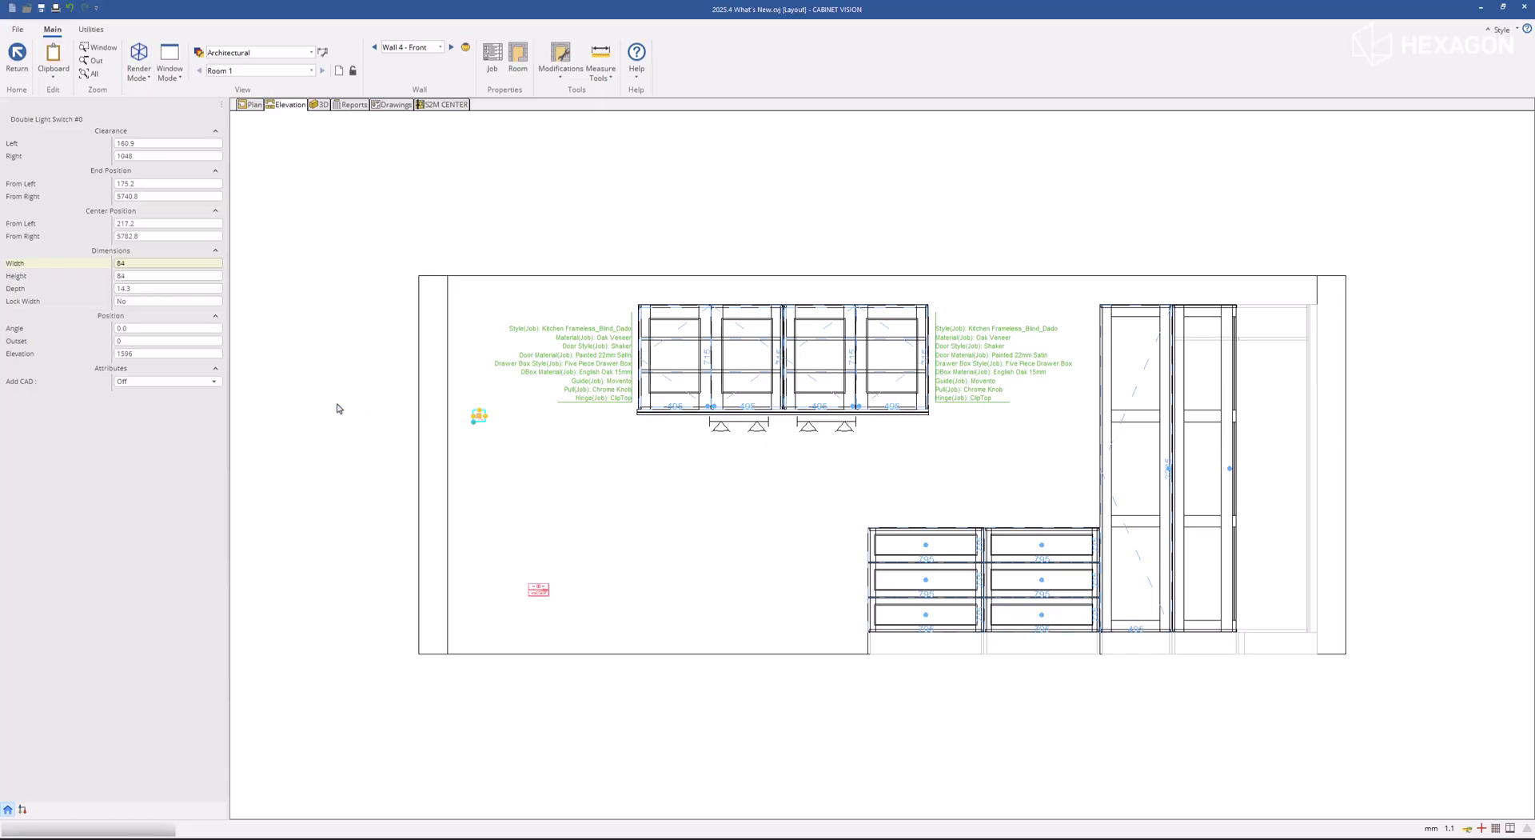
{"action": "left_click", "coordinate": [168, 382]}
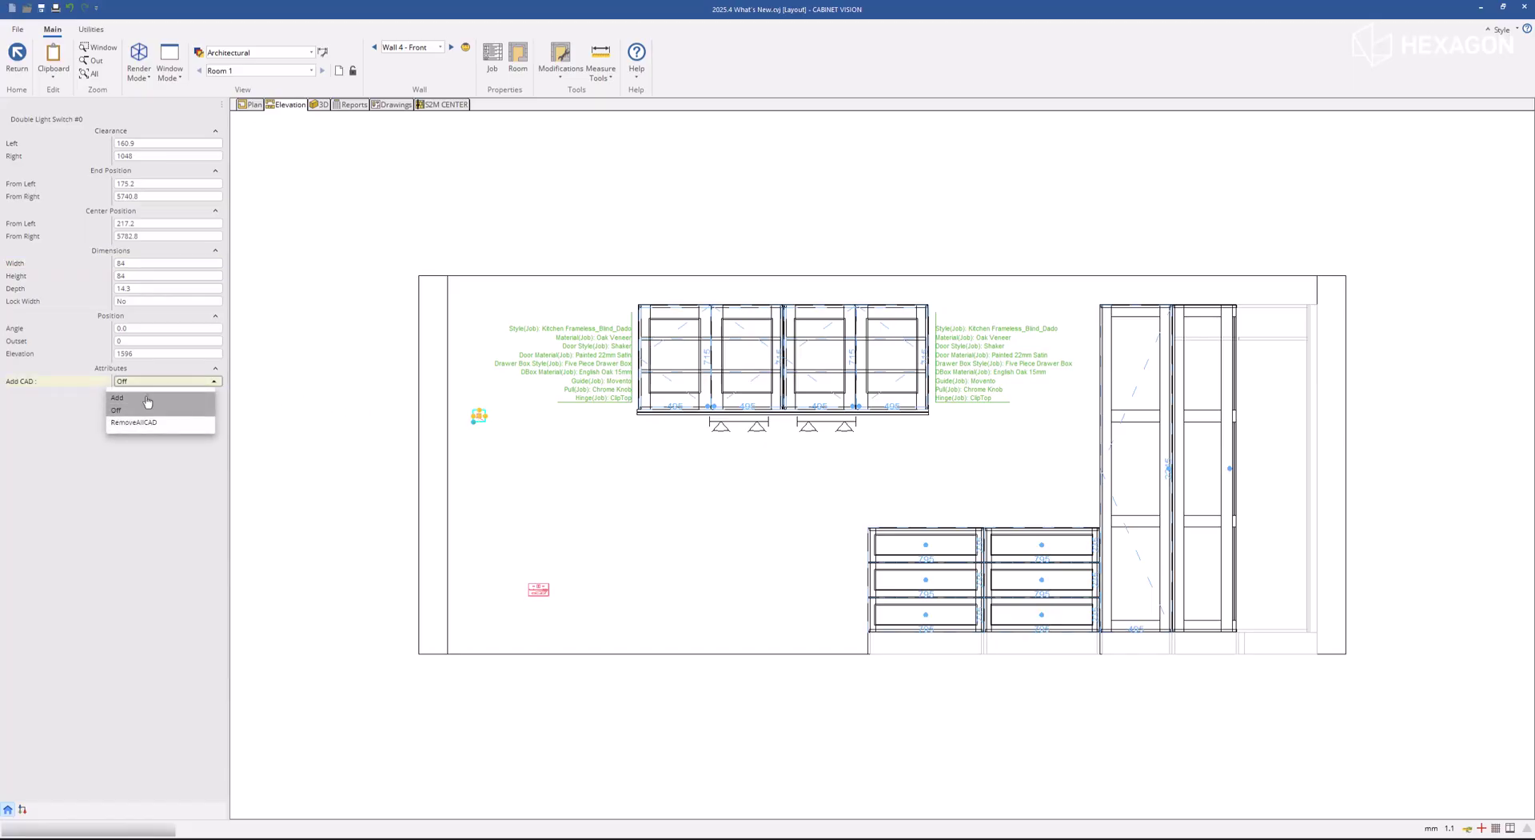
{"action": "left_click", "coordinate": [147, 398]}
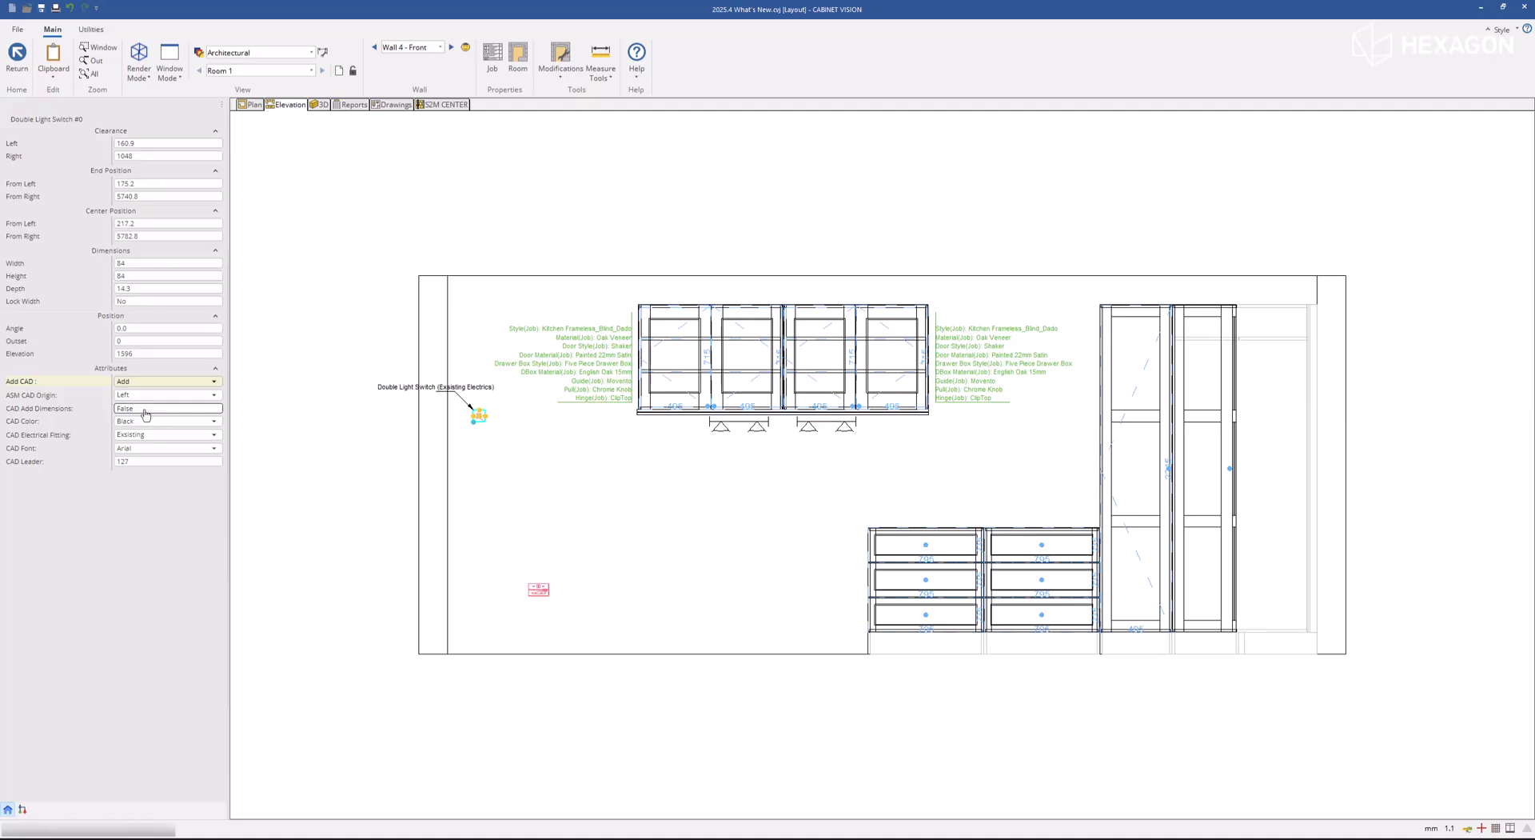
{"action": "left_click", "coordinate": [146, 411]}
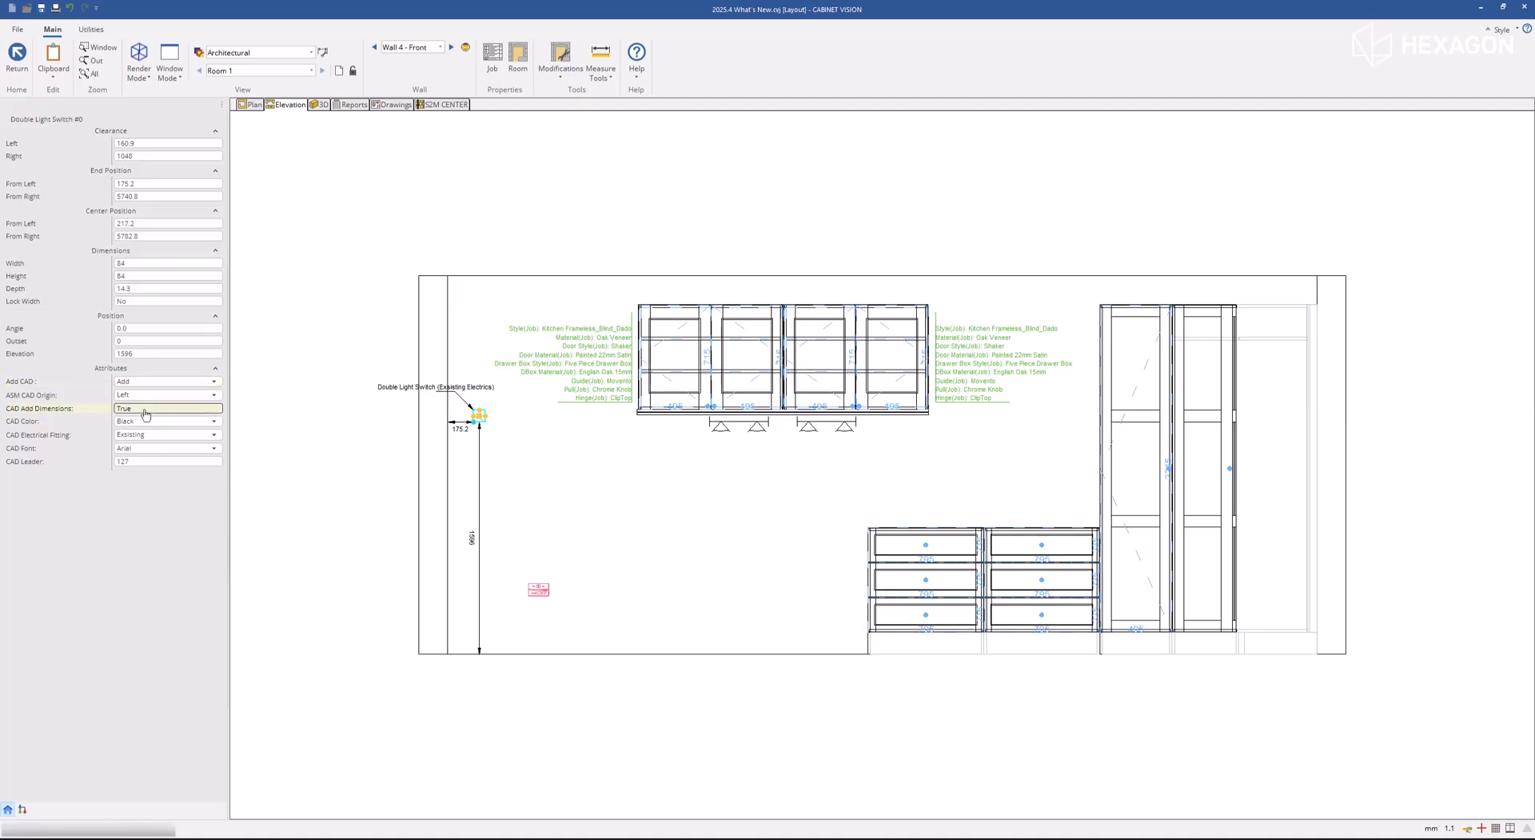
- Set the double light switch's CAD color to DOrange and its CAD font to Cavolini, then deselect the switch
{"action": "left_click", "coordinate": [146, 423]}
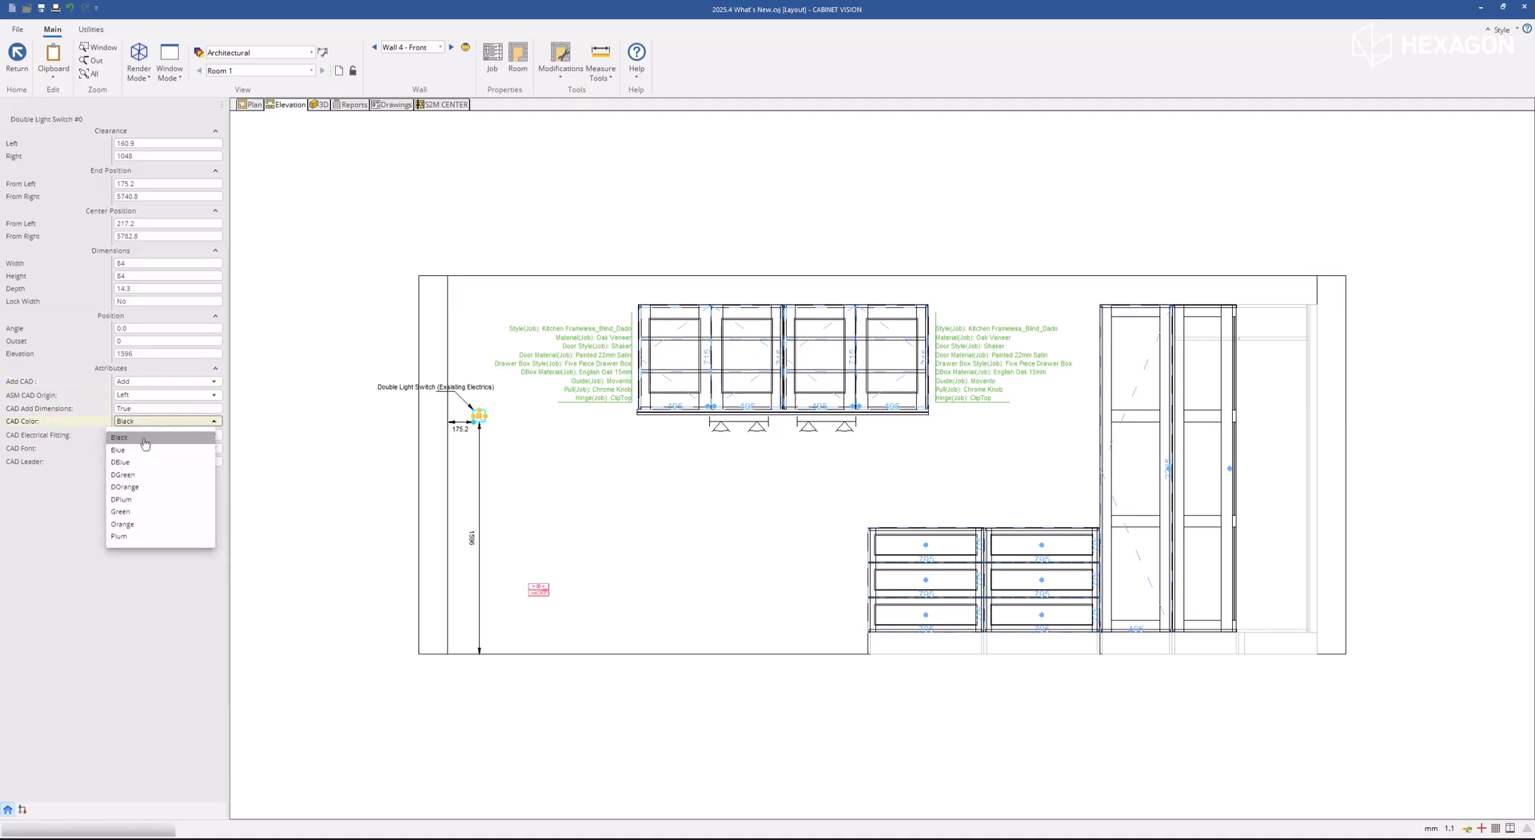
{"action": "left_click", "coordinate": [147, 487]}
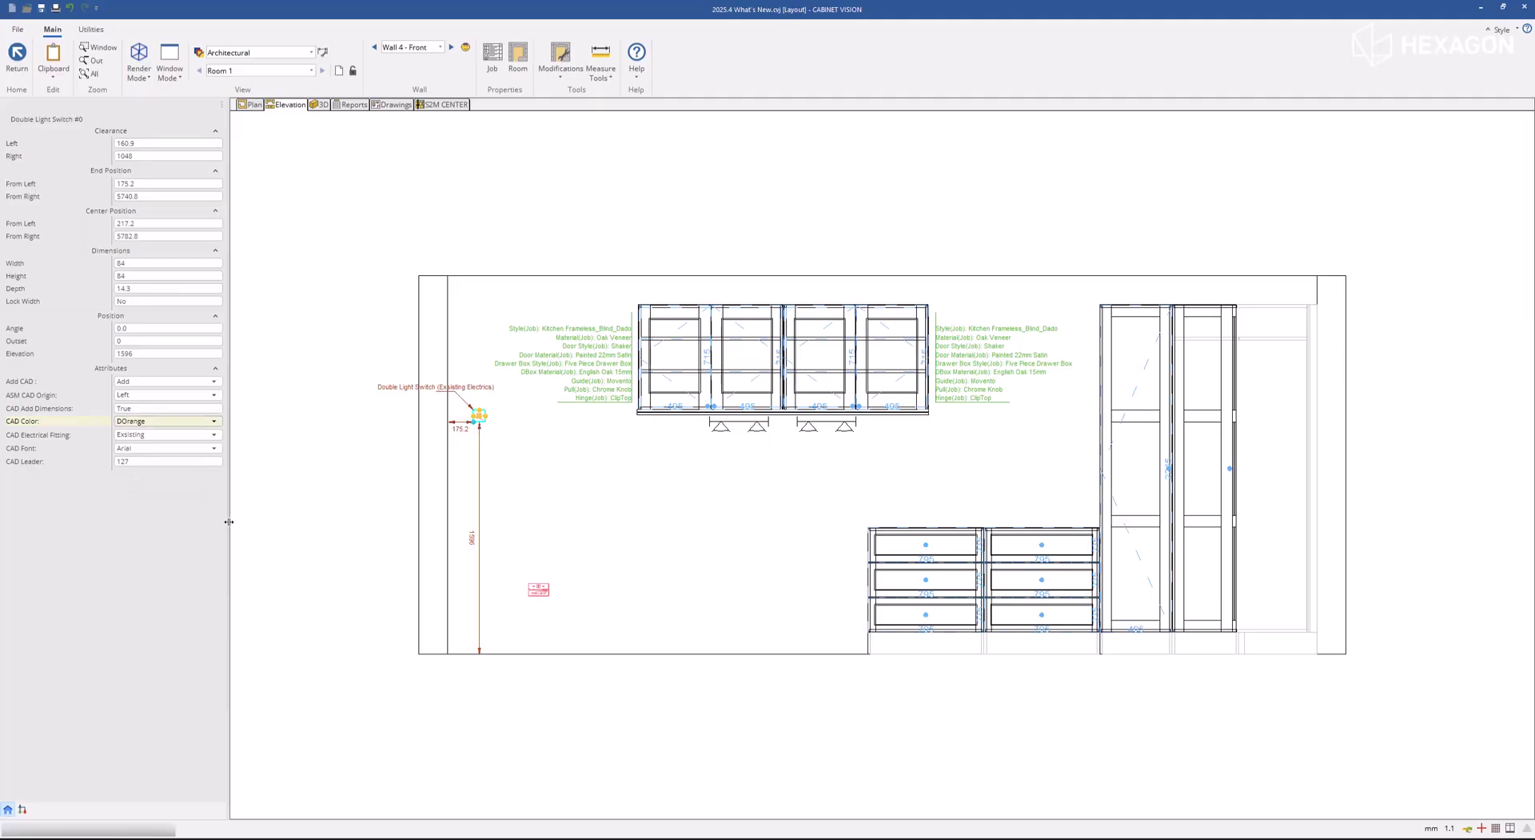
{"action": "left_click", "coordinate": [158, 448]}
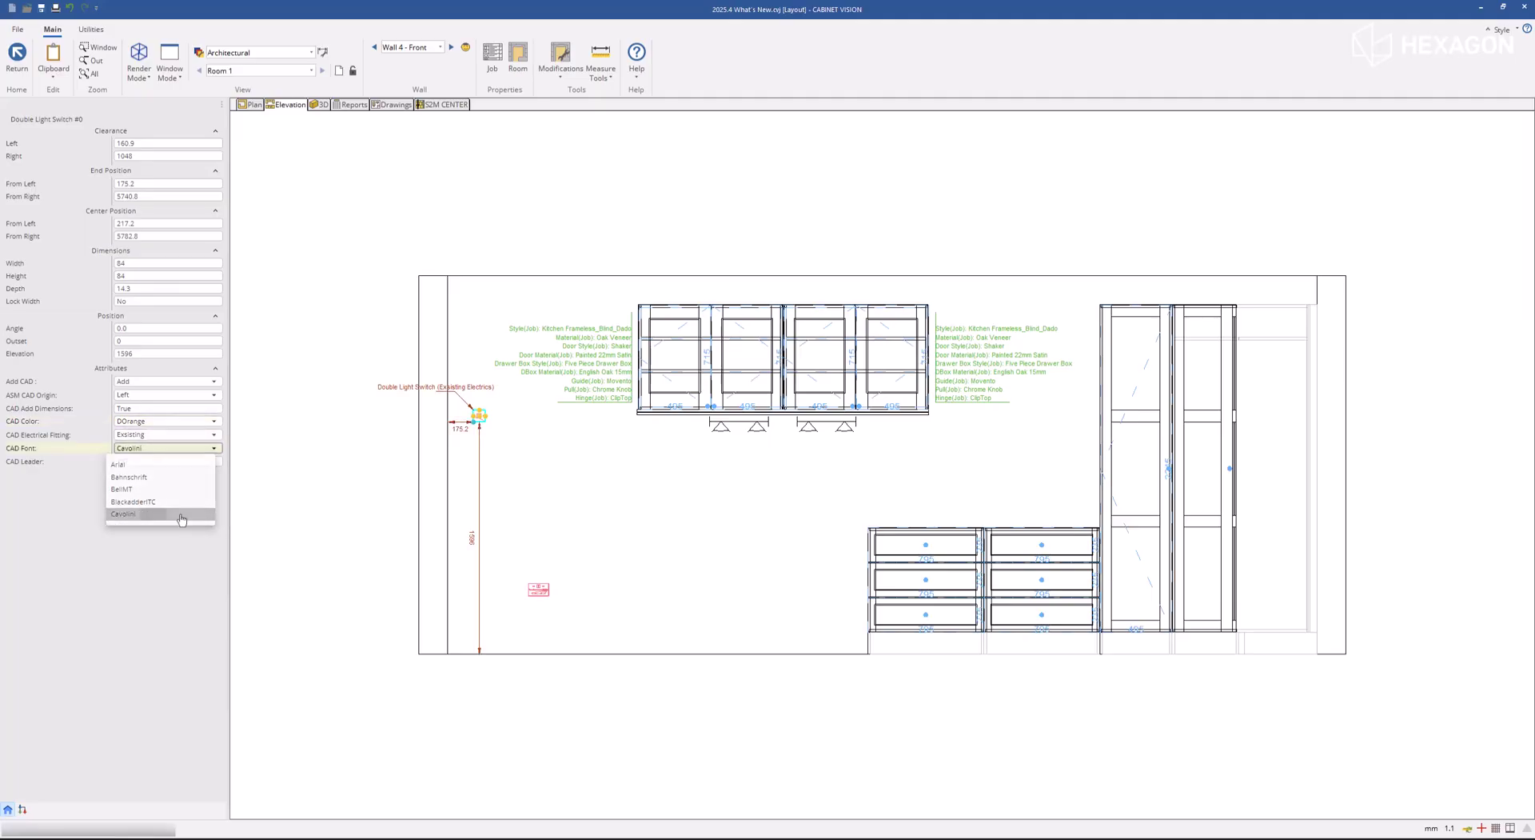
{"action": "left_click", "coordinate": [127, 513]}
{"action": "left_click", "coordinate": [272, 538]}
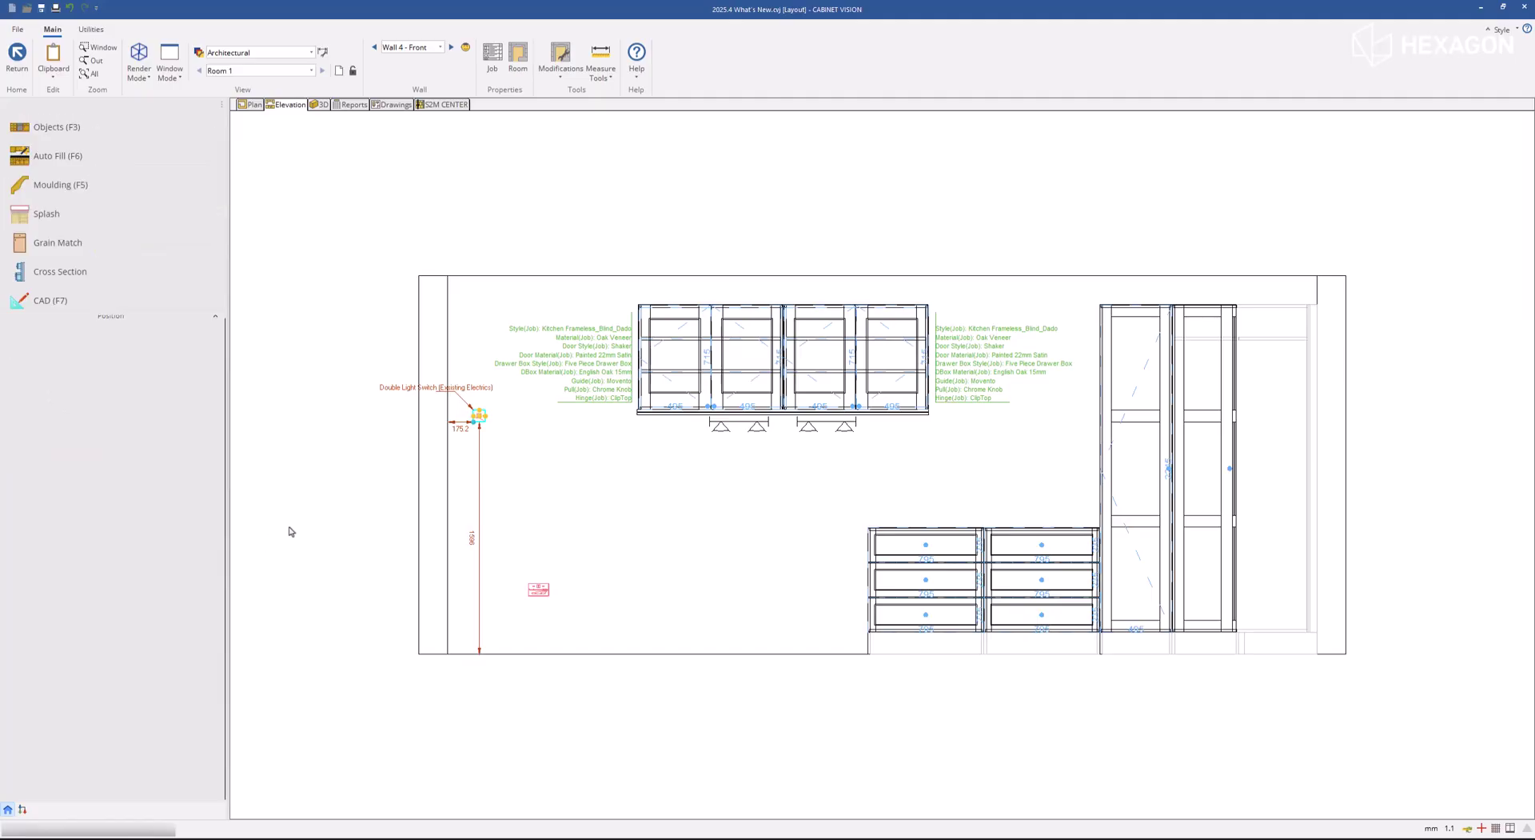
- Add CAD annotation to the double socket and set its CAD electrical fitting to FirstFix
{"action": "left_click", "coordinate": [539, 596]}
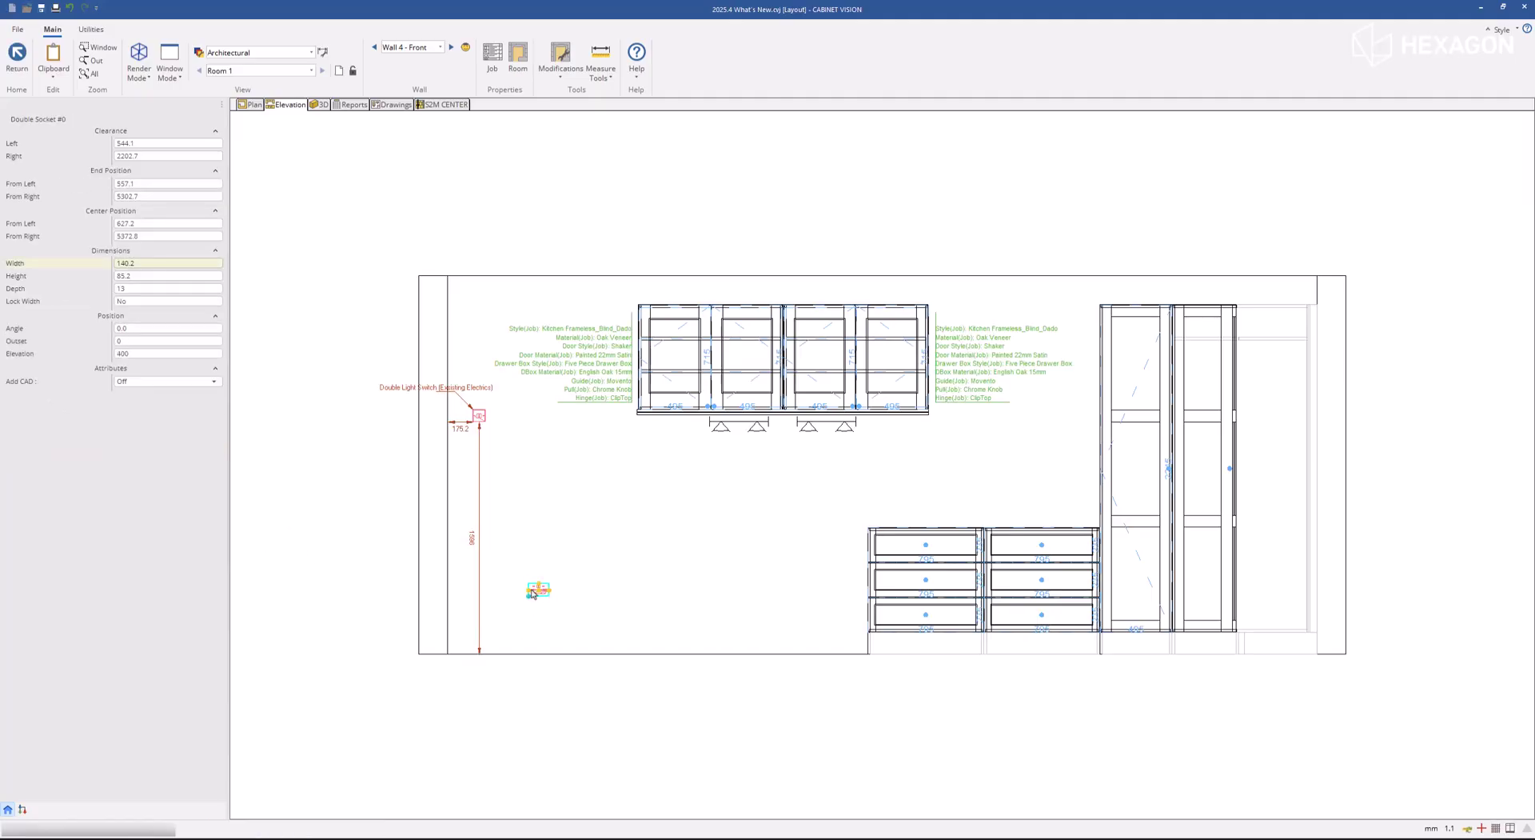
{"action": "left_click", "coordinate": [189, 382]}
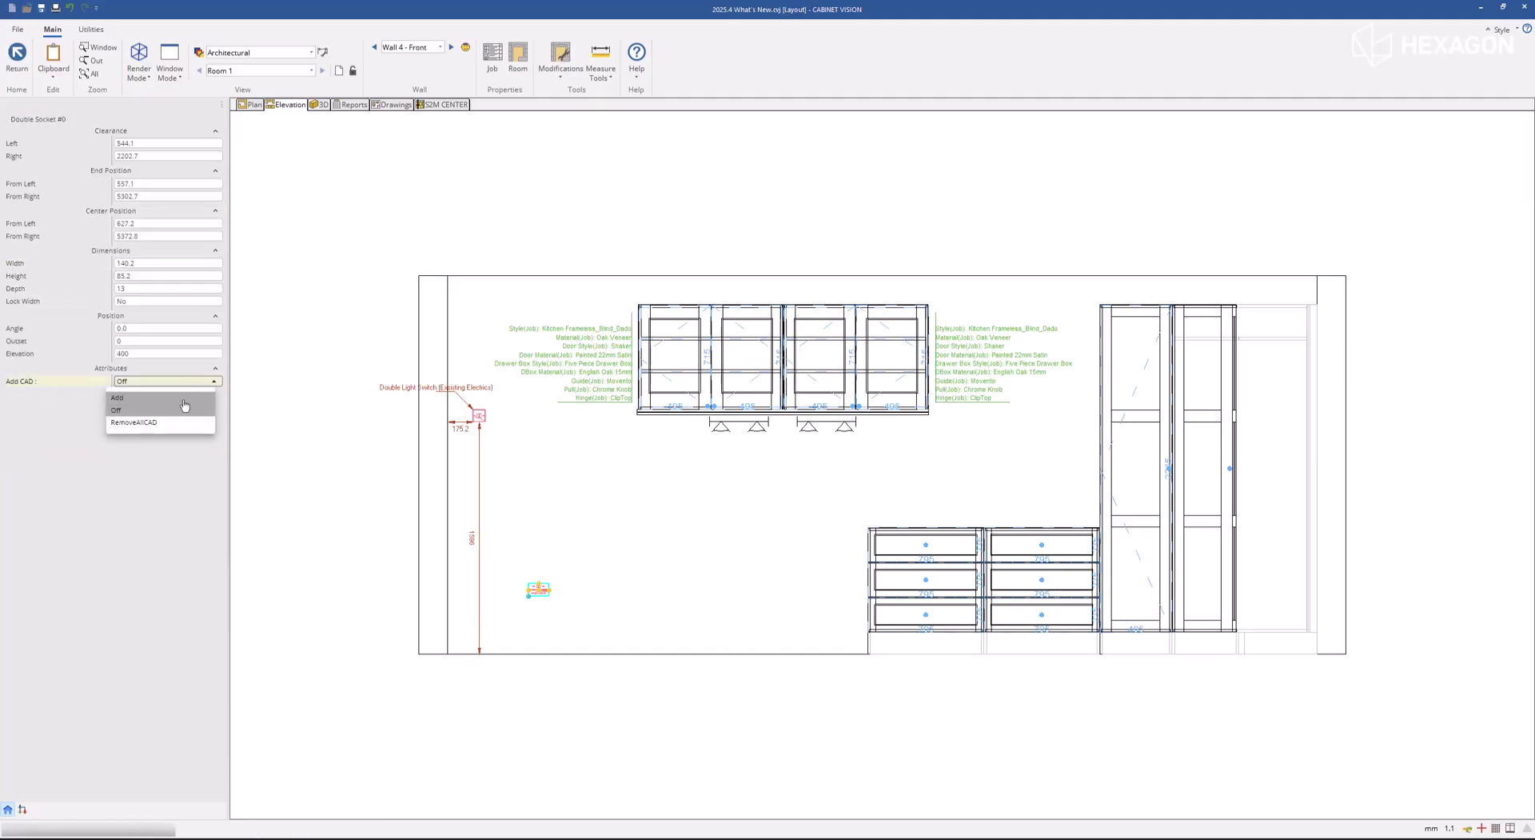
{"action": "left_click", "coordinate": [185, 404]}
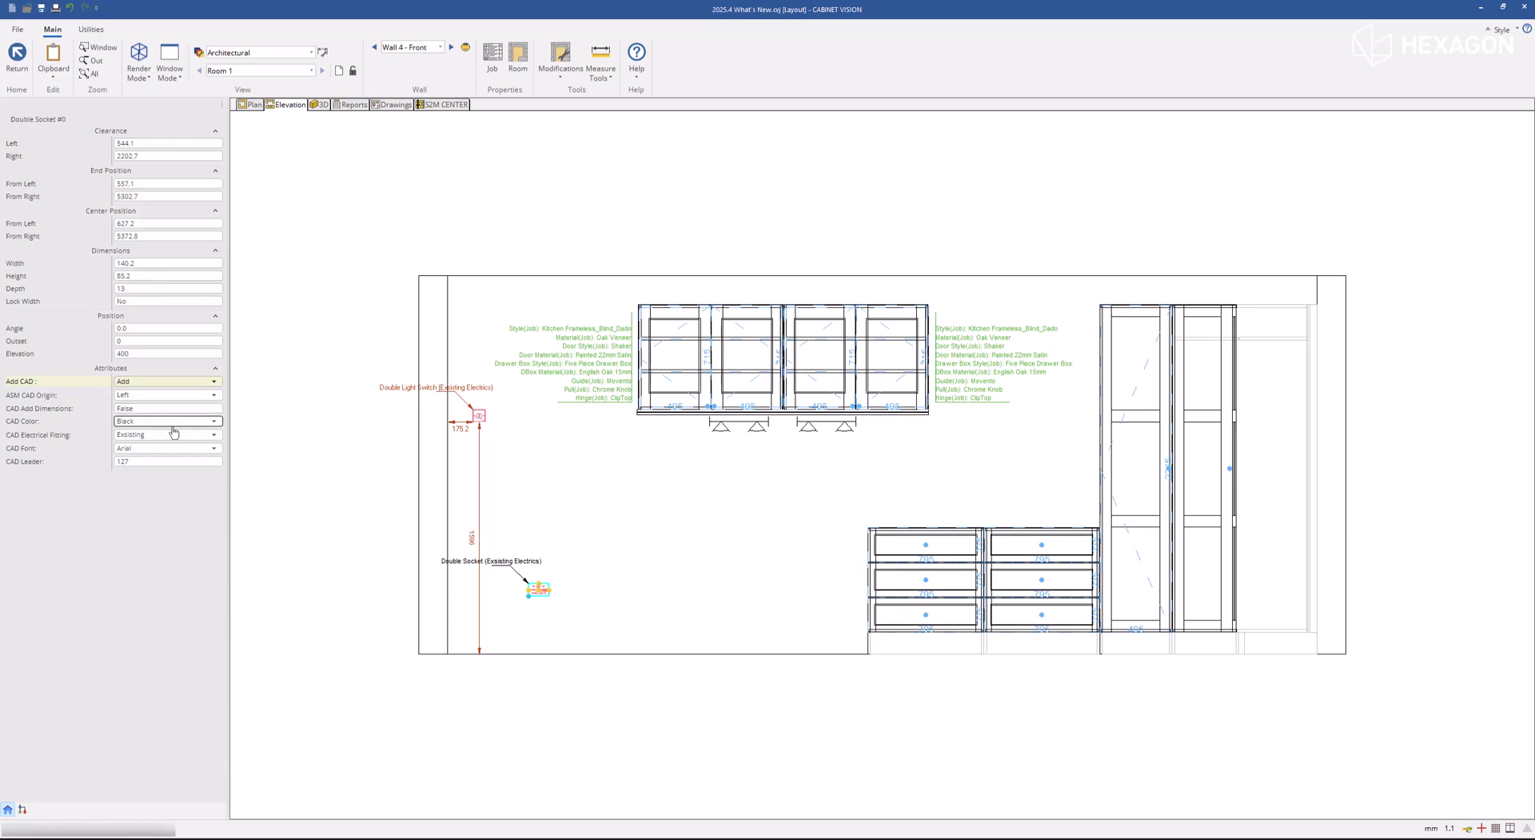
{"action": "left_click", "coordinate": [164, 434]}
{"action": "left_click", "coordinate": [166, 467]}
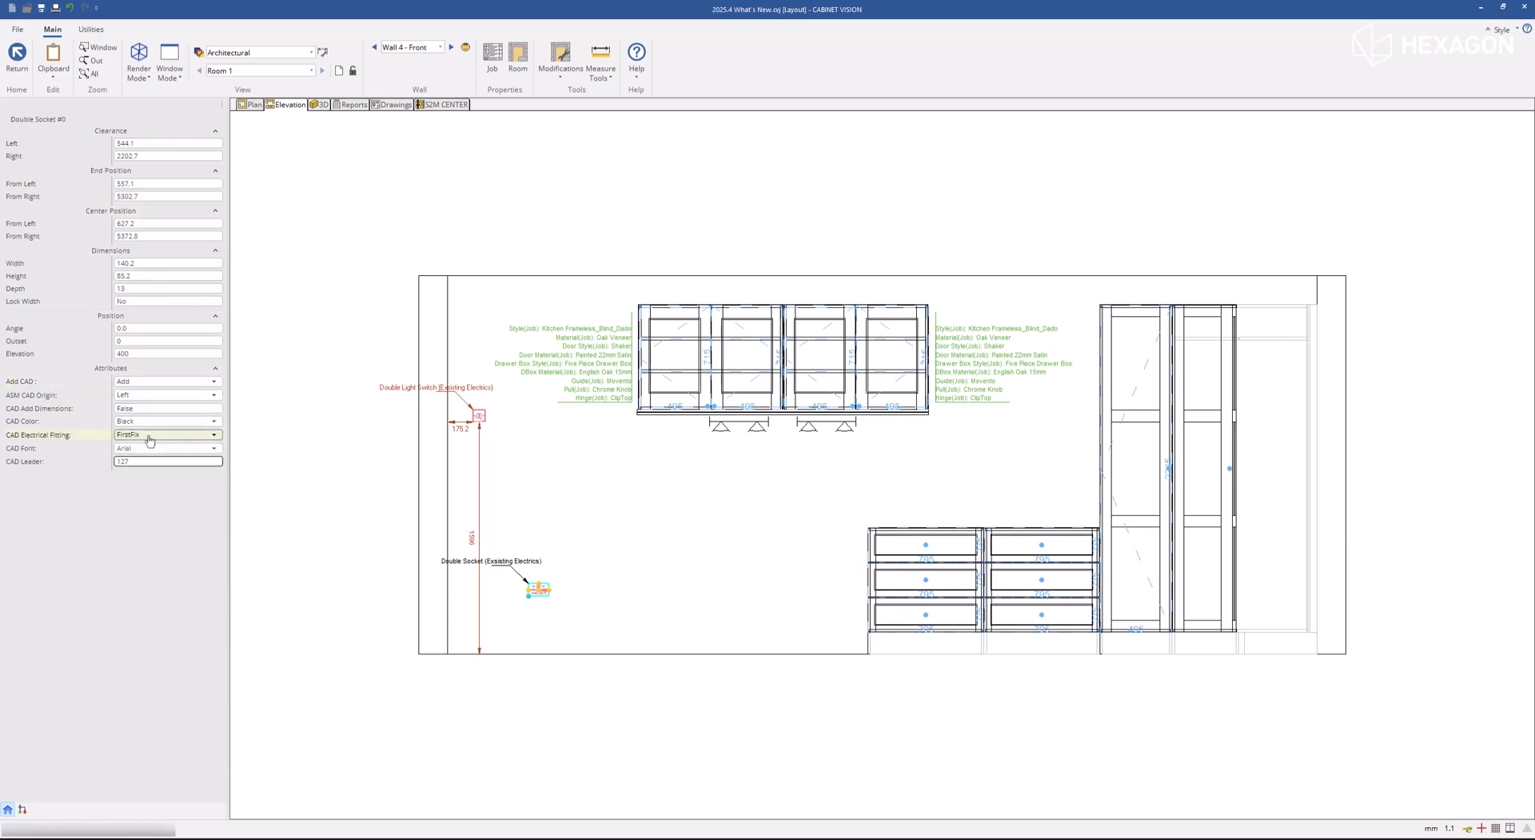
- Set the double socket's CAD color to Plum and its CAD origin to Right
{"action": "left_click", "coordinate": [149, 434]}
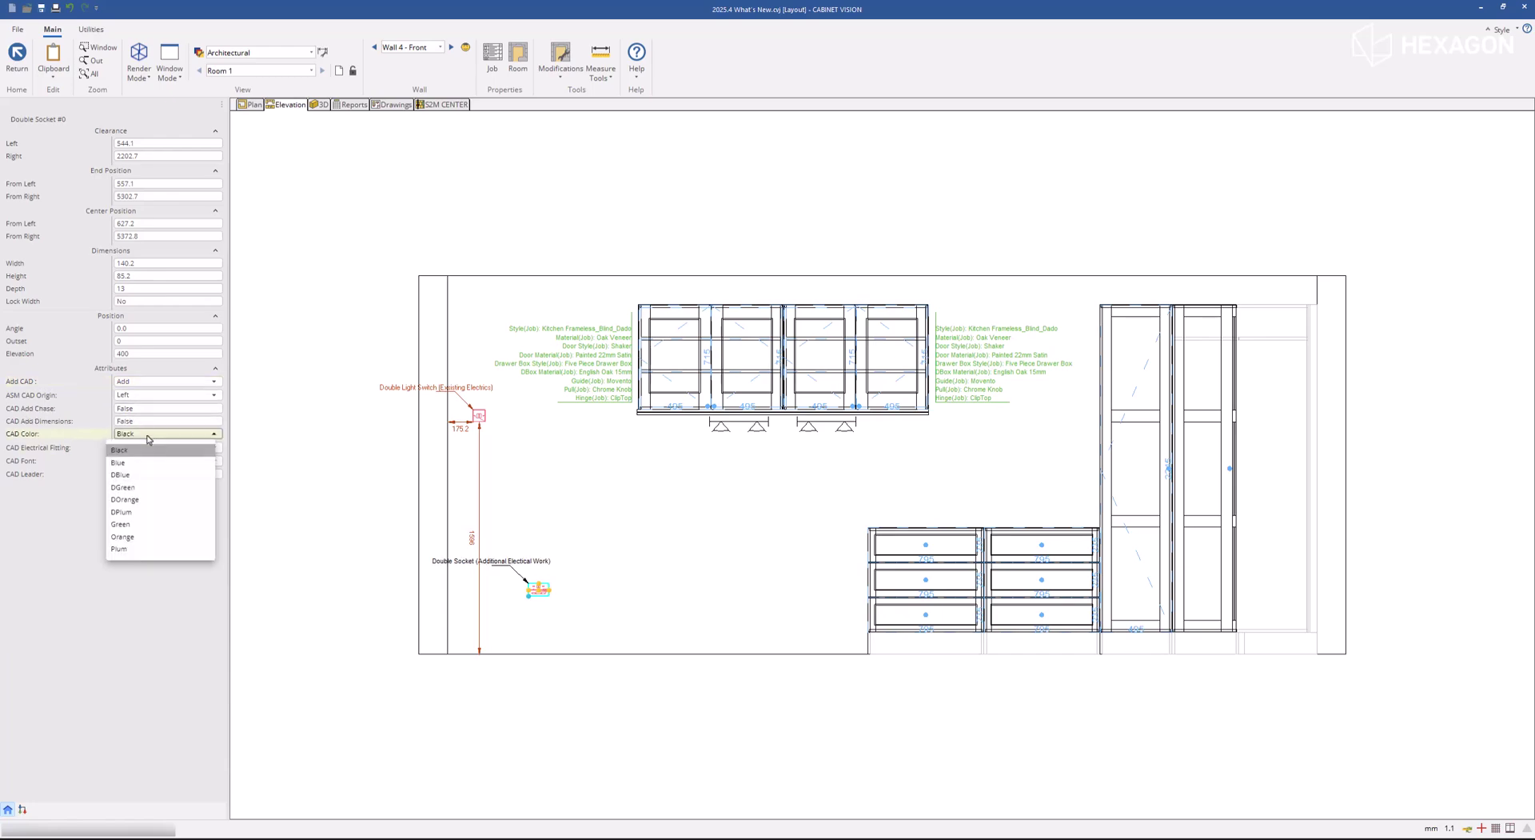
{"action": "left_click", "coordinate": [147, 548]}
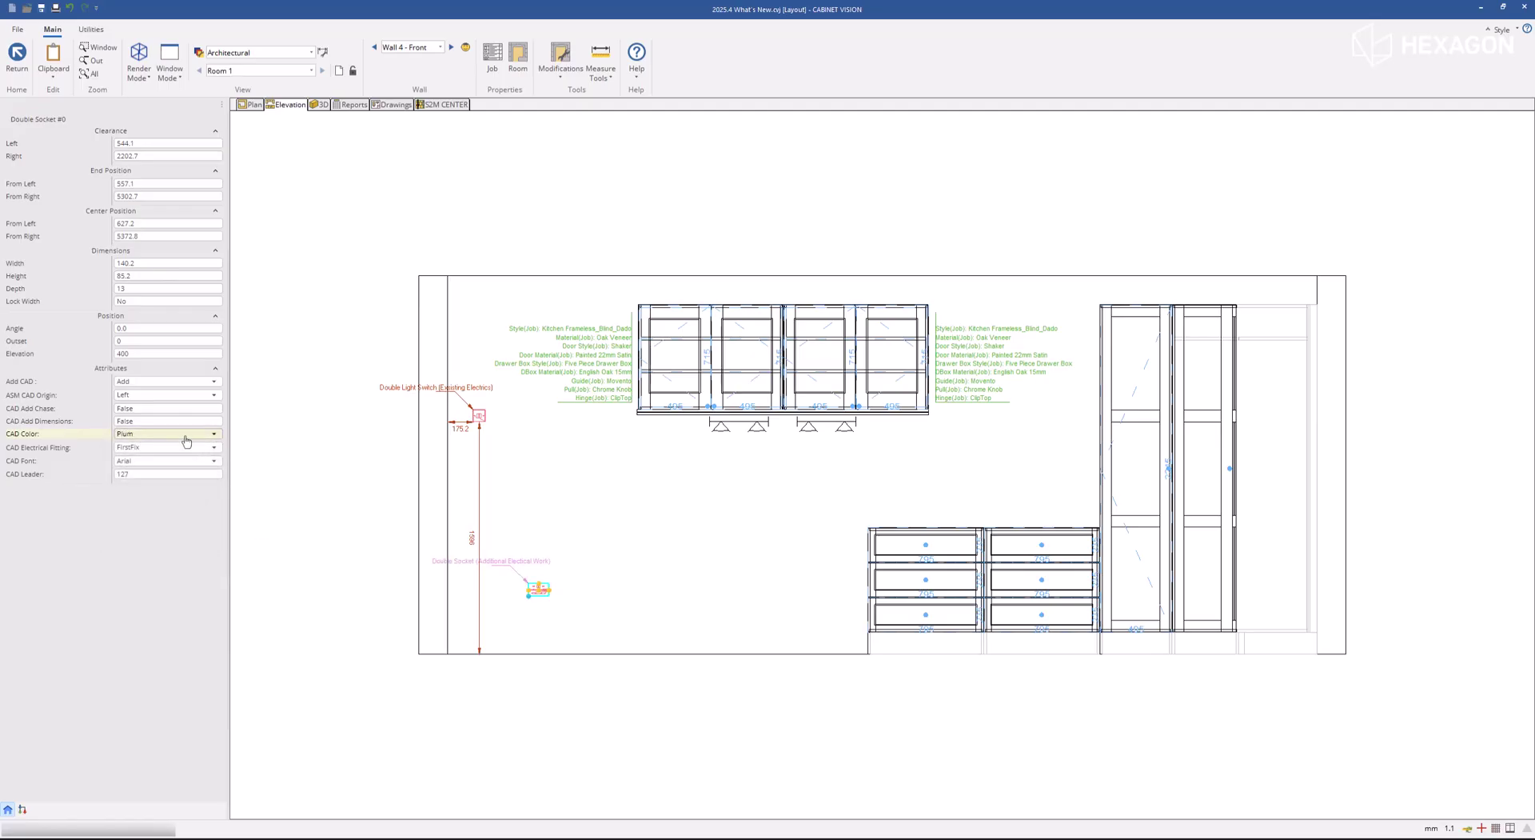
{"action": "left_click", "coordinate": [169, 395]}
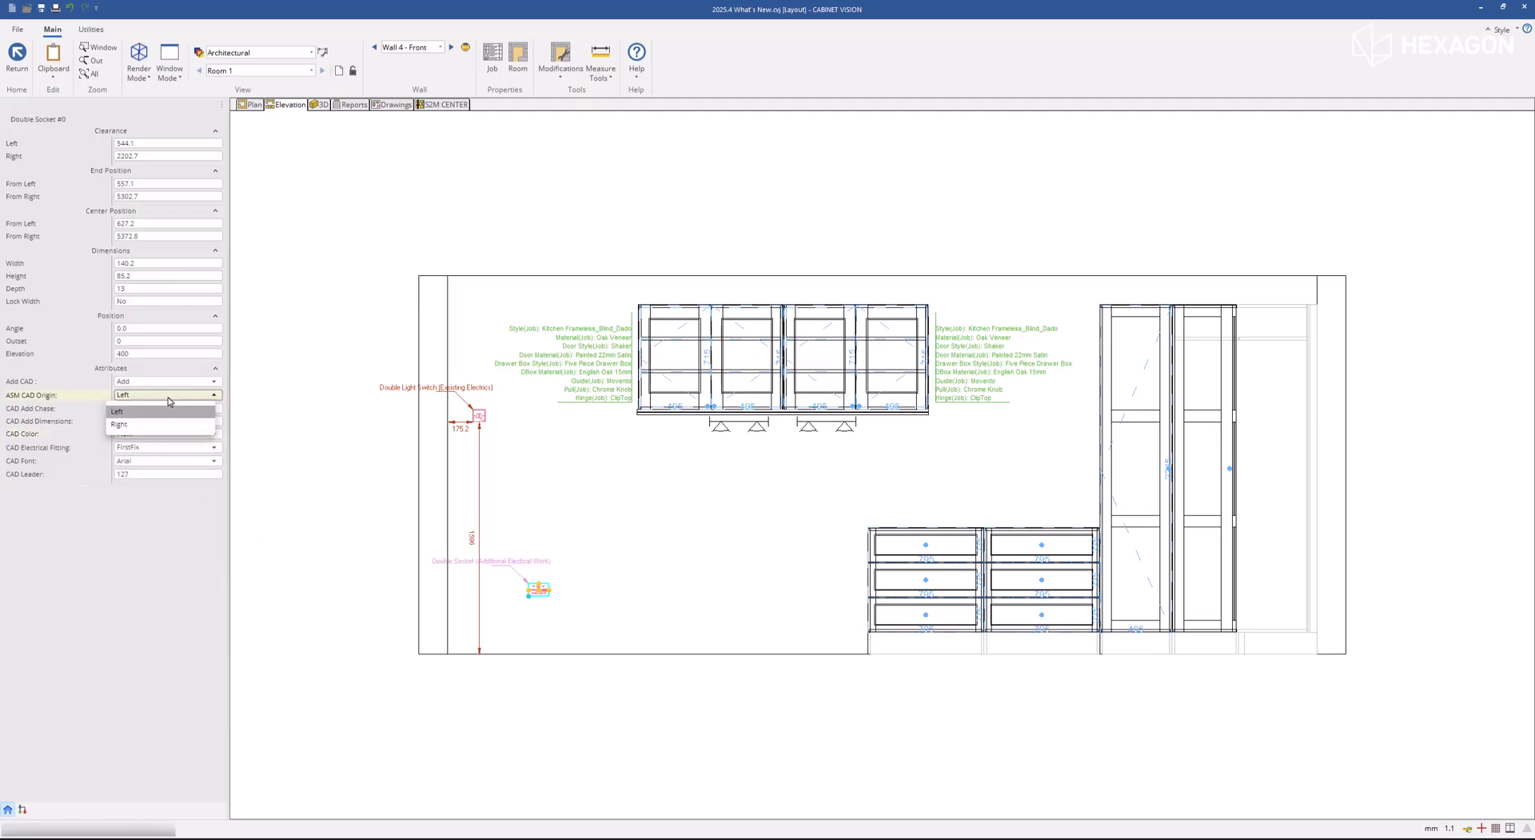
{"action": "left_click", "coordinate": [169, 420]}
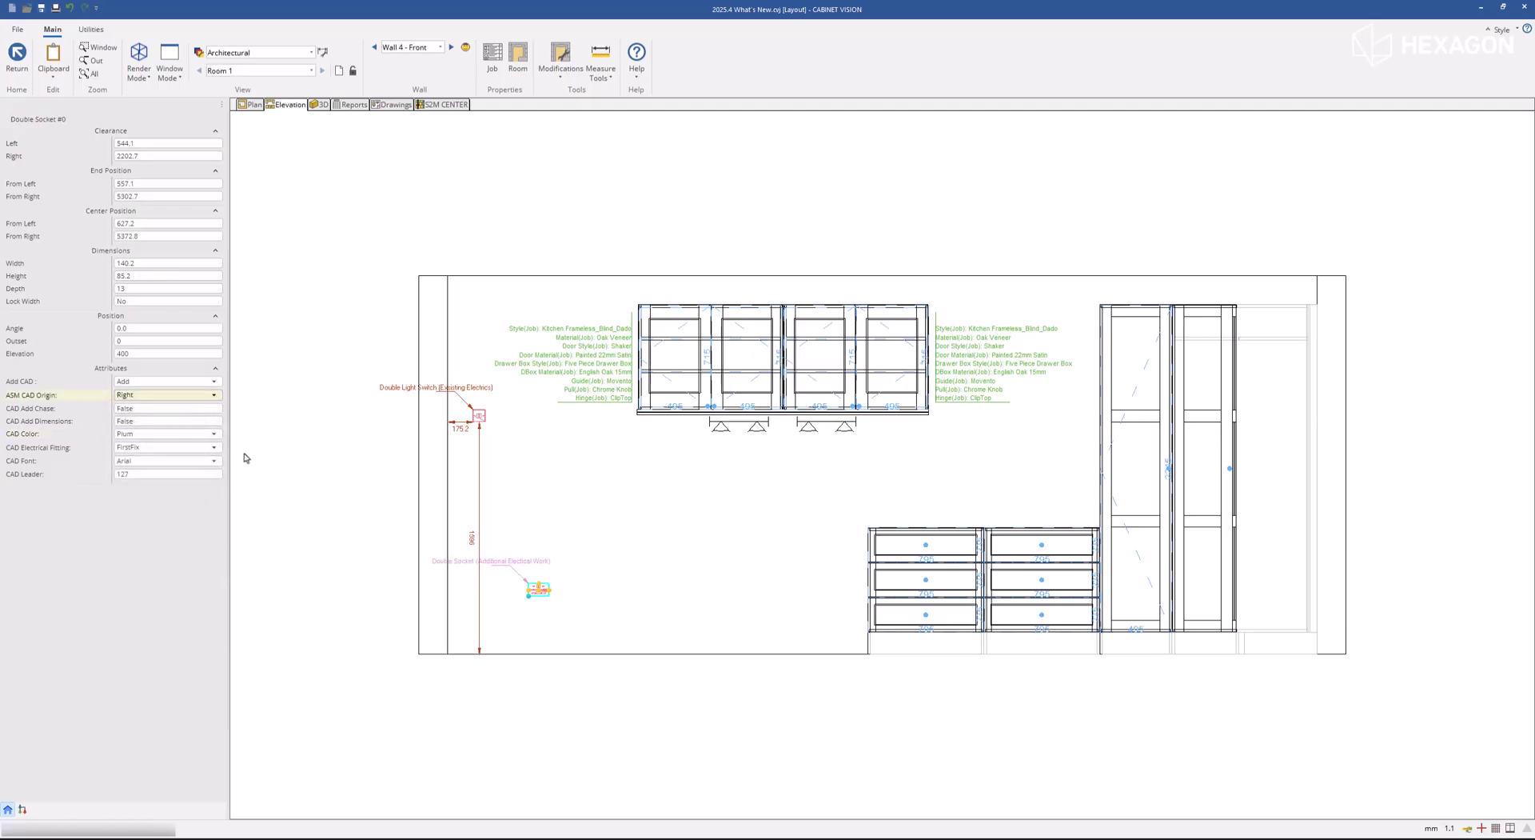
- Add a CAD chase on the Left side of the double socket and set its CAD dimensions to True
{"action": "left_click", "coordinate": [161, 409]}
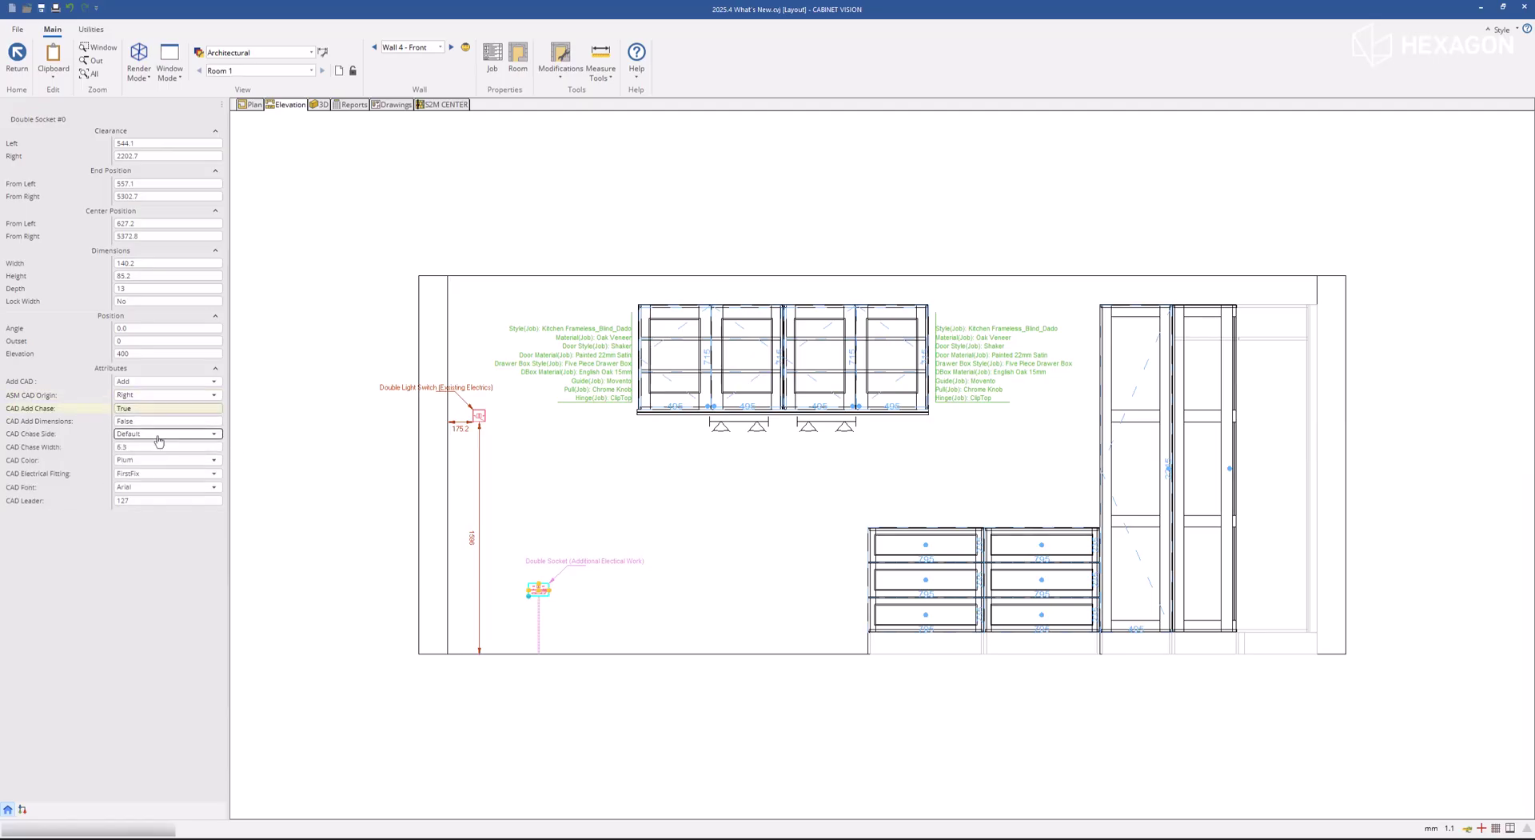
{"action": "left_click", "coordinate": [156, 434]}
{"action": "left_click", "coordinate": [152, 464]}
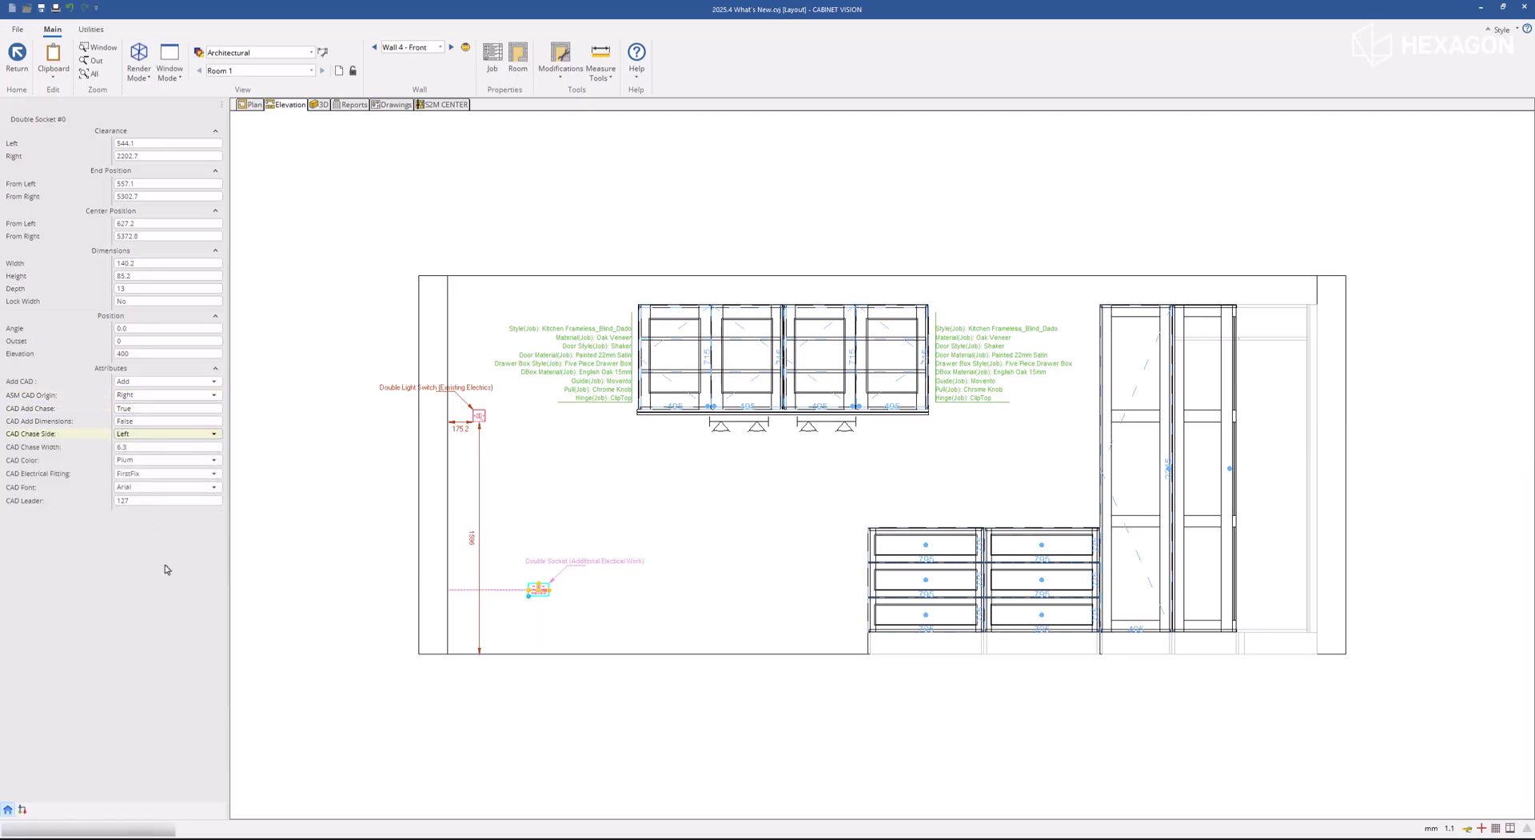
{"action": "left_click", "coordinate": [162, 421]}
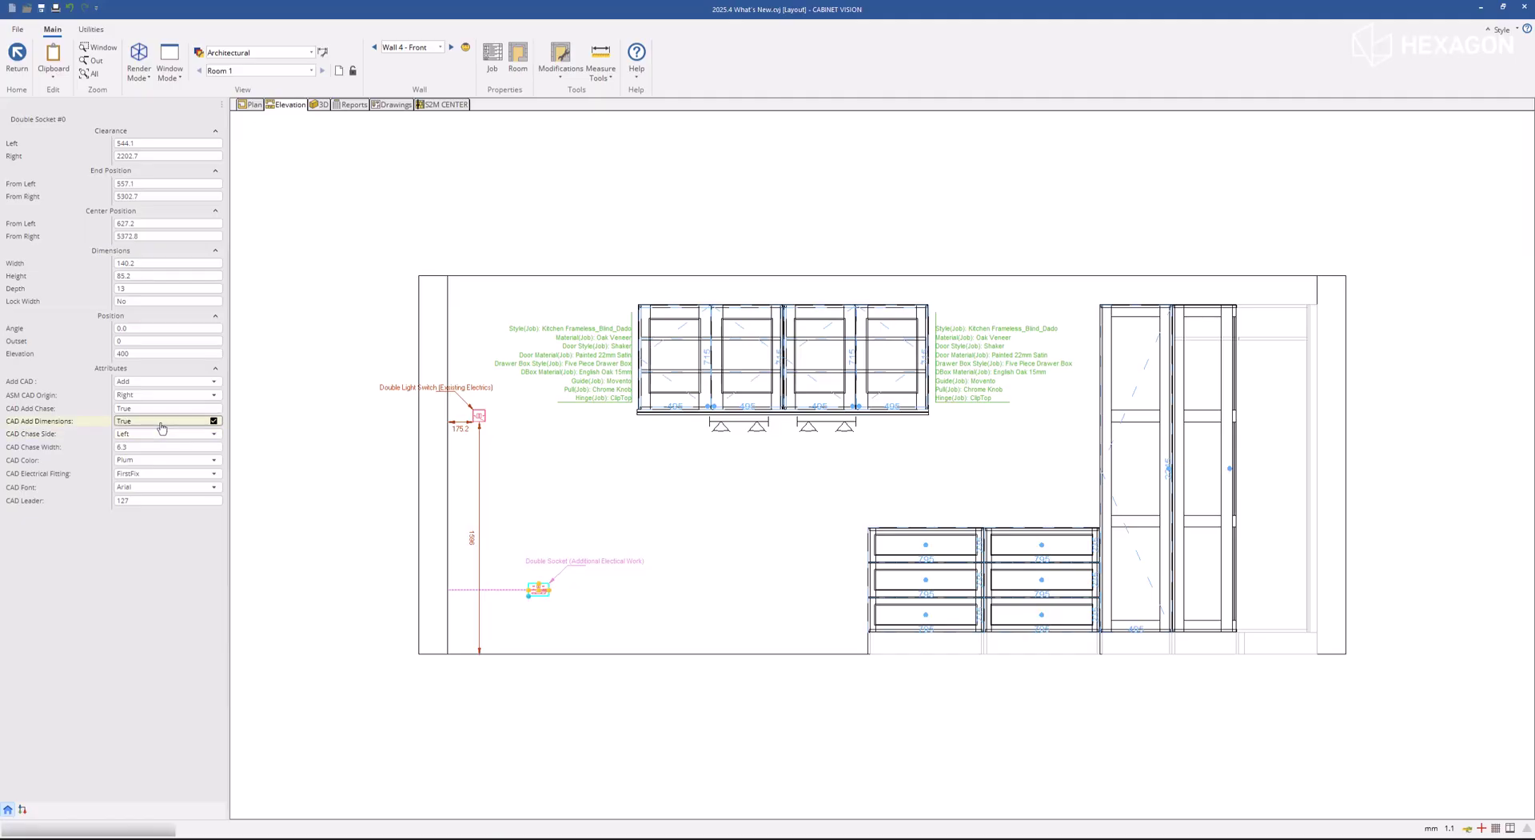
{"action": "left_click", "coordinate": [675, 720]}
{"action": "scroll", "coordinate": [808, 674], "scroll_direction": "up", "scroll_amount": 2}
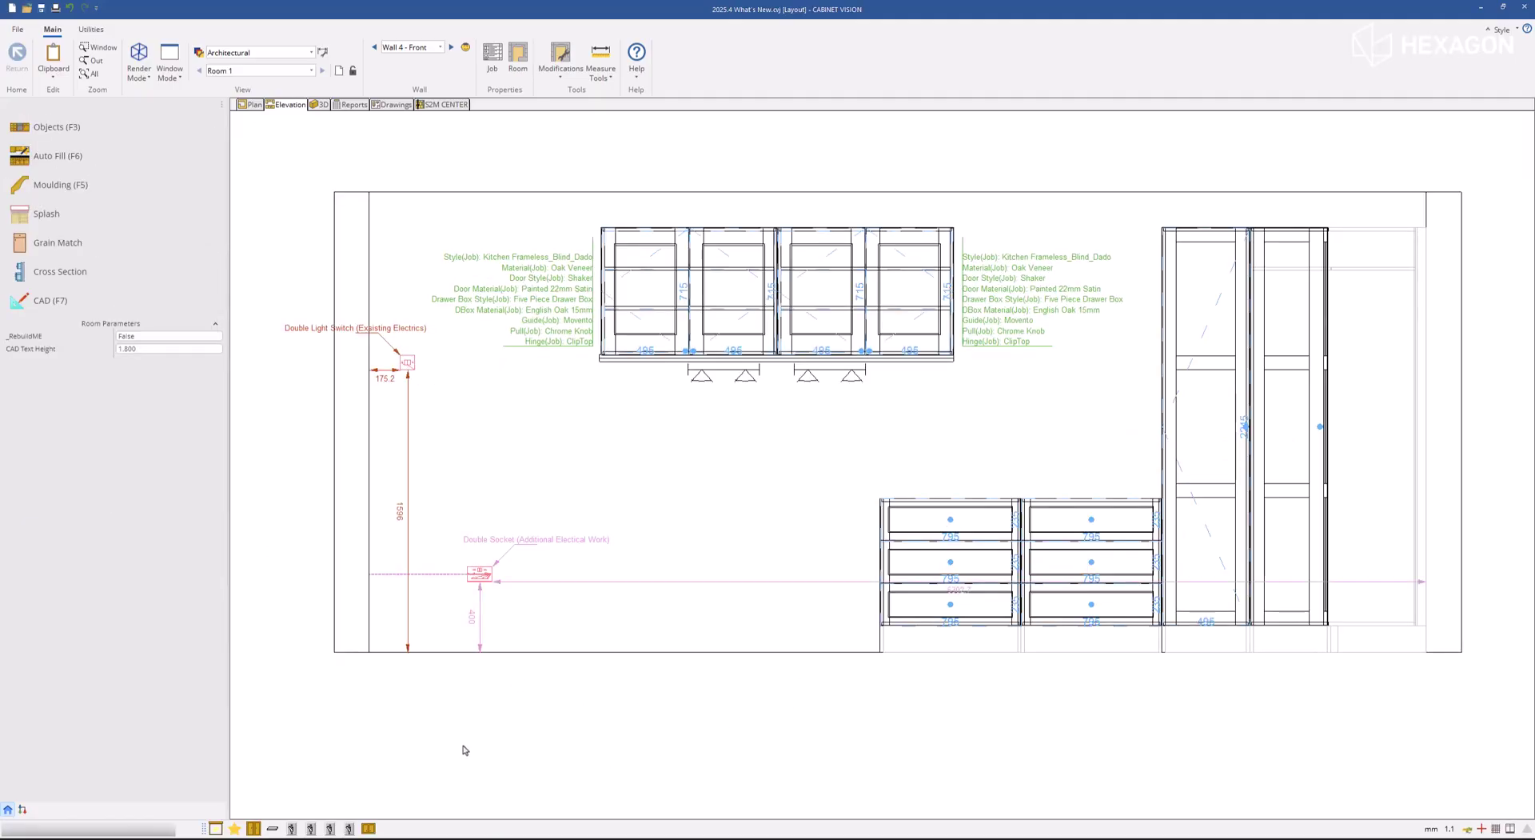
- Capture the annotated Wall 4 elevation as a drawing scene and place it in the upper half of Sheet 1
{"action": "right_click", "coordinate": [419, 708]}
{"action": "left_click", "coordinate": [420, 711]}
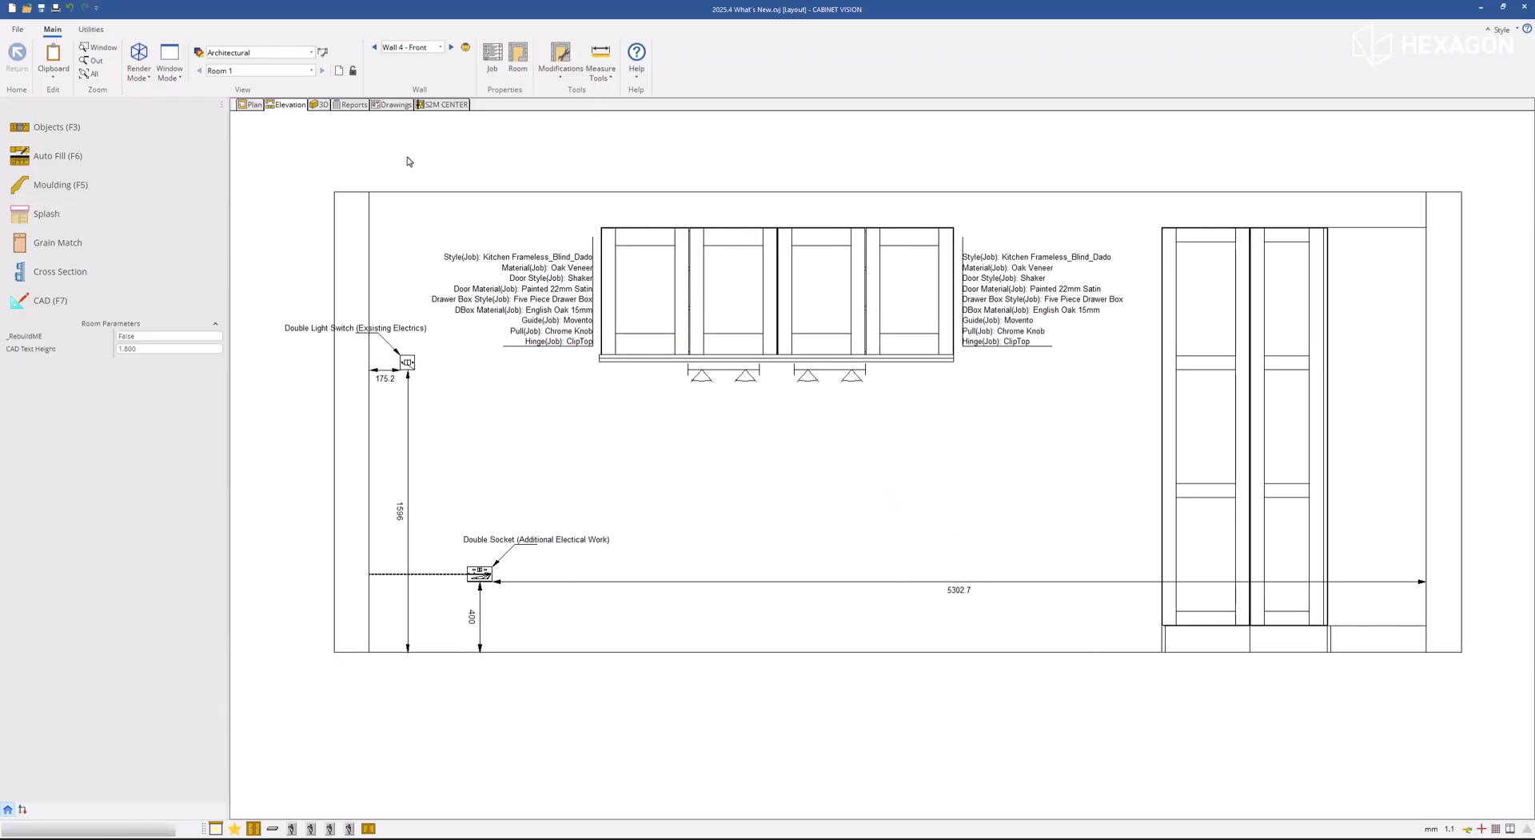
{"action": "left_click", "coordinate": [394, 104]}
{"action": "left_click_drag", "start_coordinate": [93, 175], "coordinate": [698, 359]}
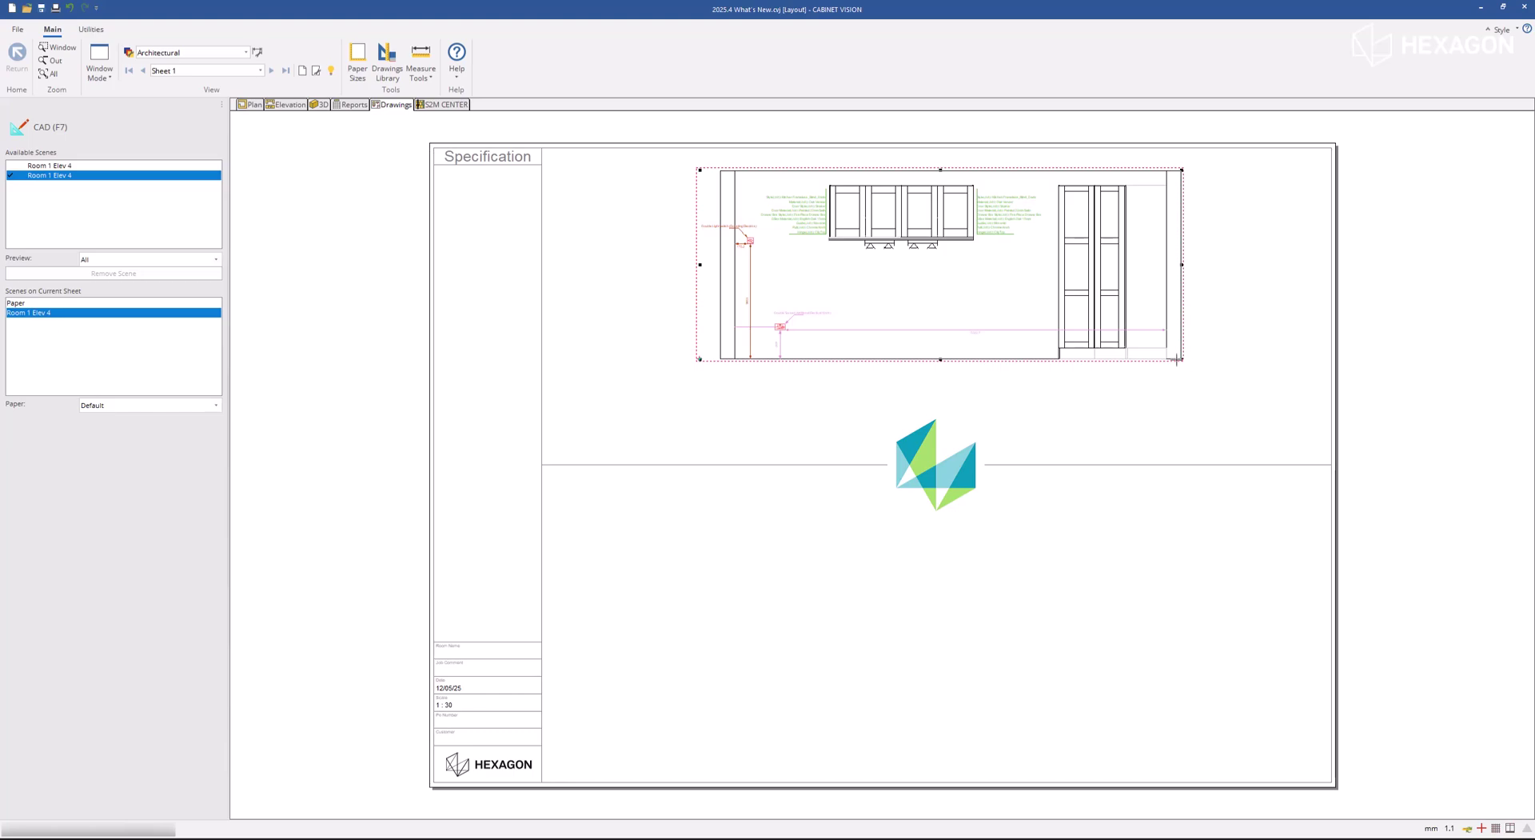
- Enlarge the placed elevation scene to about 1:25 so it fills the sheet's upper half, then deselect it
{"action": "left_click_drag", "start_coordinate": [1181, 360], "coordinate": [1271, 424]}
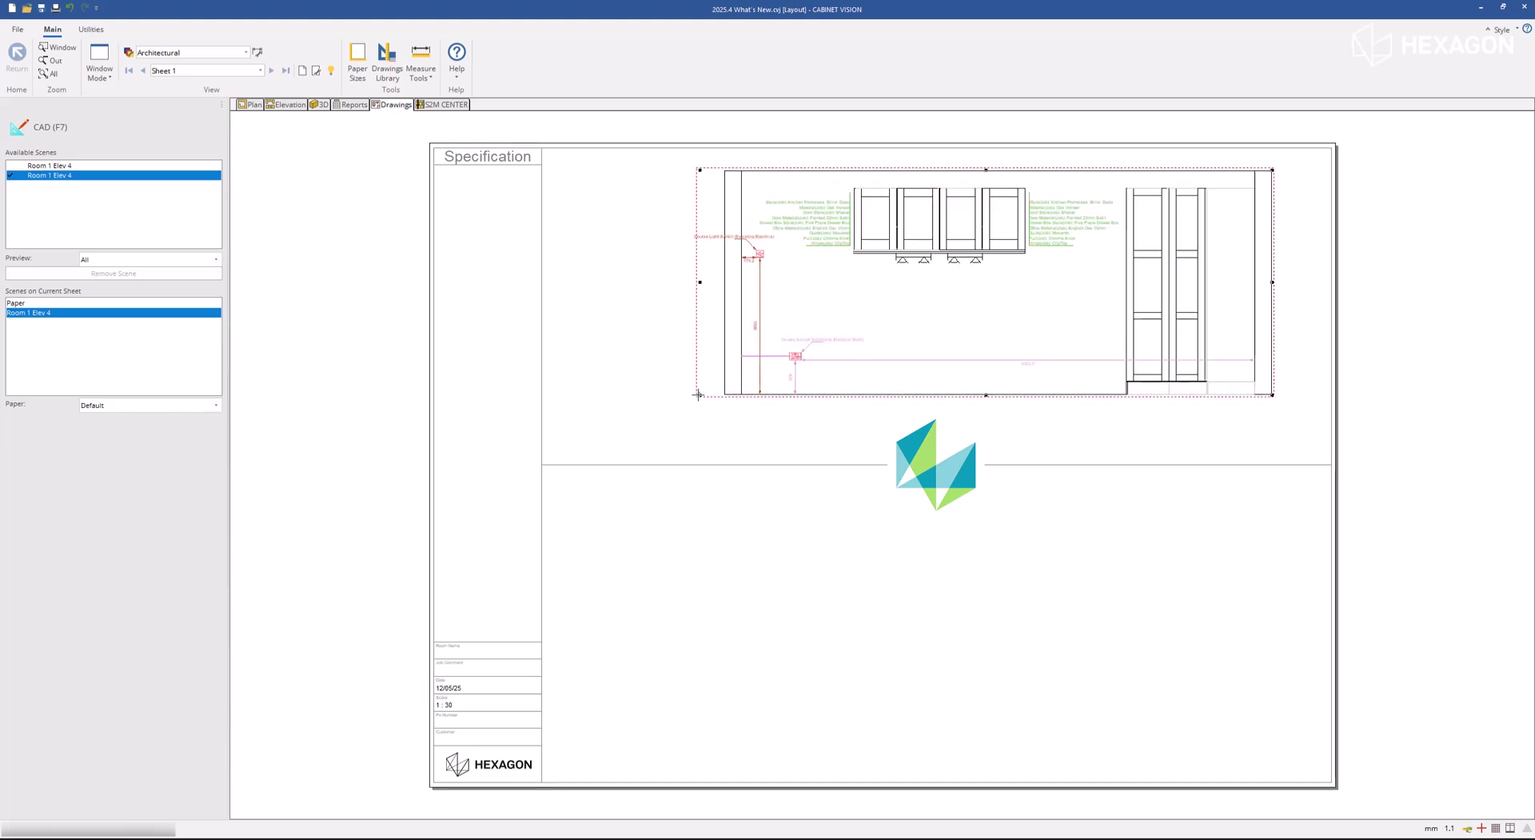
{"action": "left_click_drag", "start_coordinate": [700, 395], "coordinate": [587, 415]}
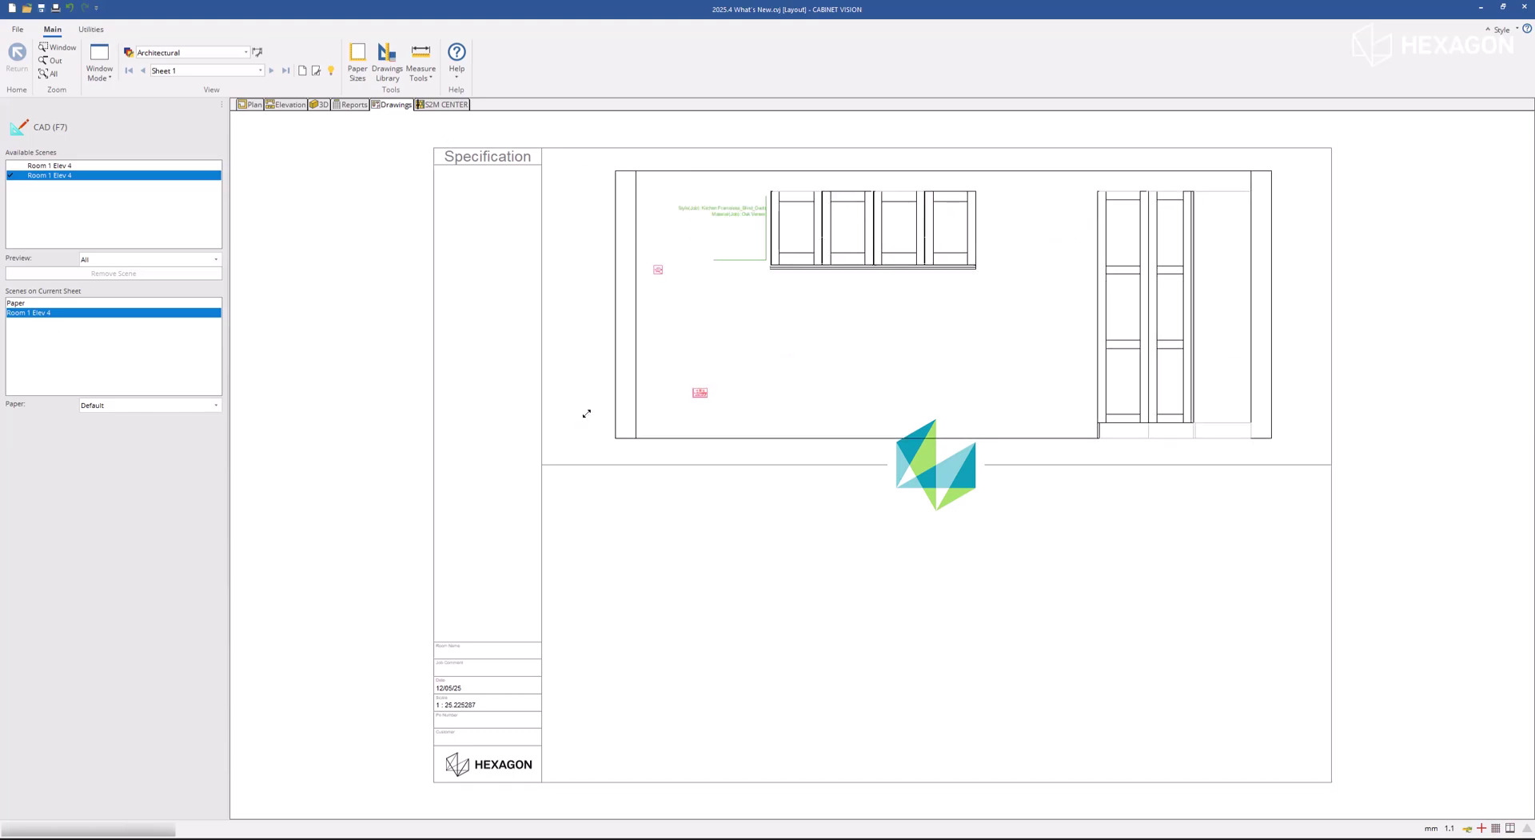
{"action": "left_click", "coordinate": [814, 628]}
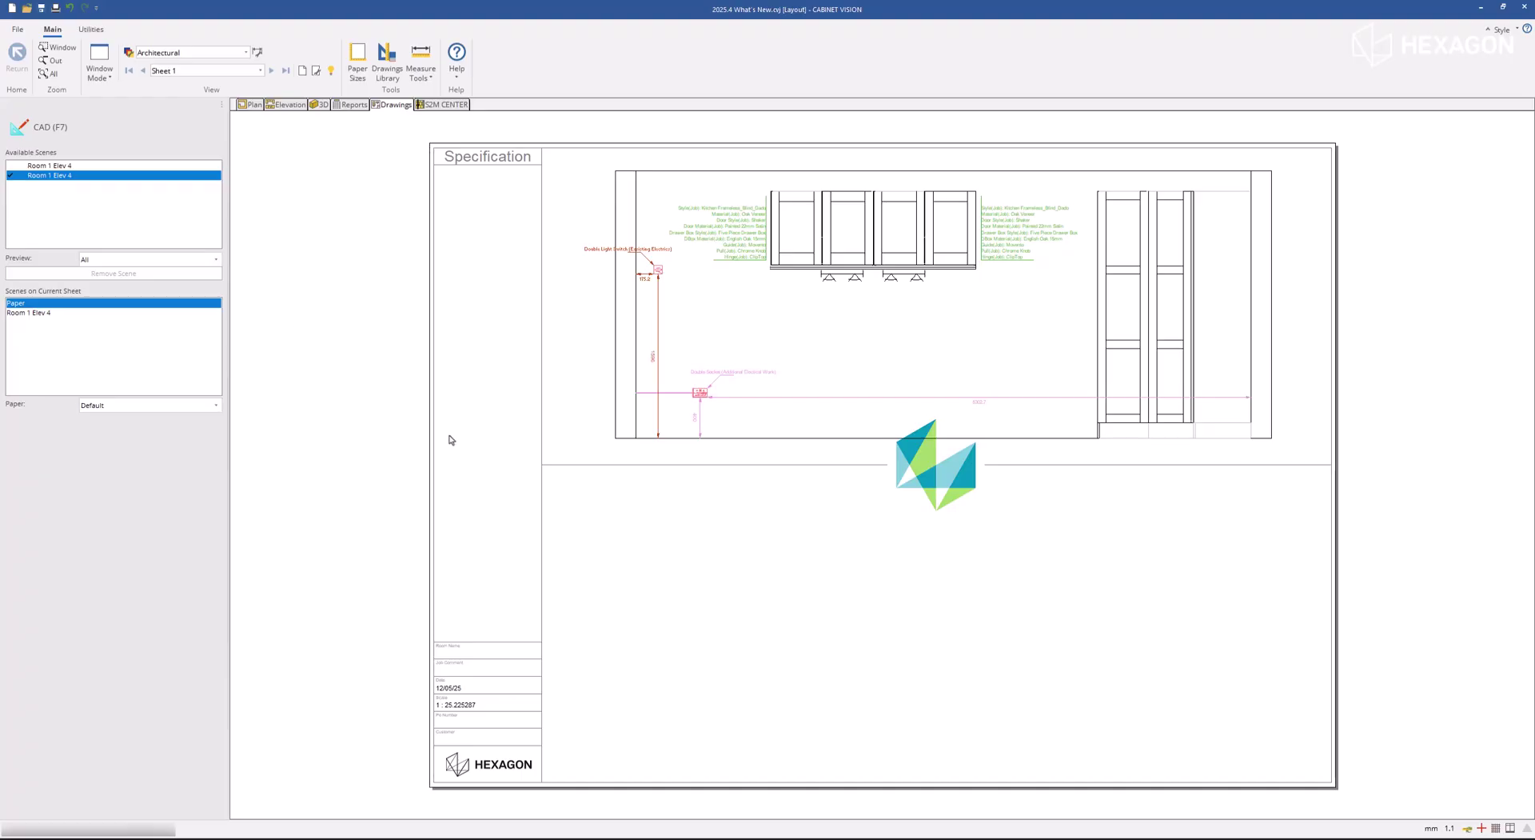
- Return to the room plan and open the Tall 90 corner cabinet at assembly level
{"action": "left_click", "coordinate": [251, 105]}
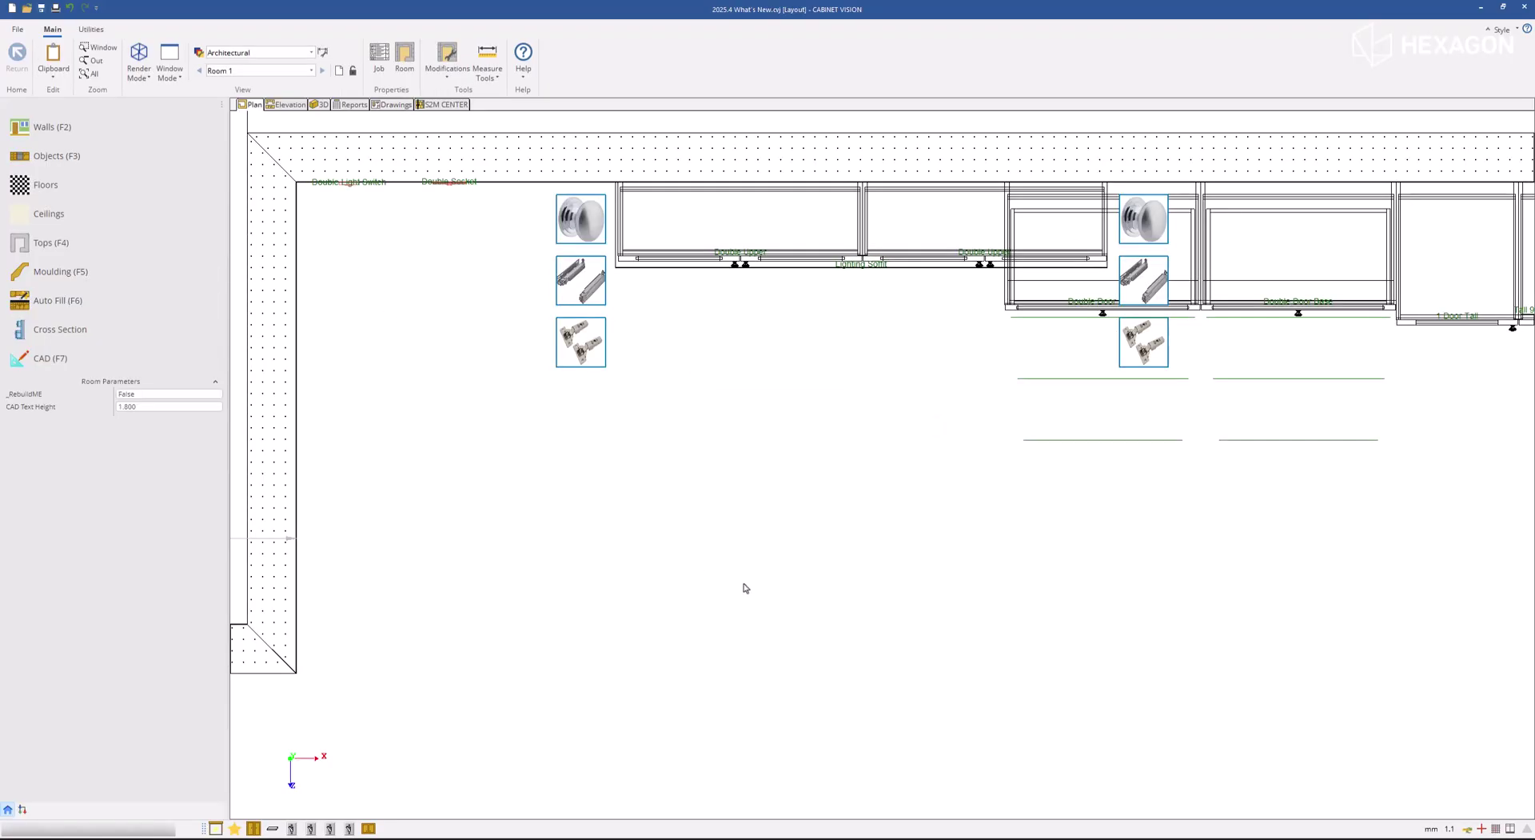
{"action": "left_click", "coordinate": [89, 73]}
{"action": "right_click", "coordinate": [1118, 298]}
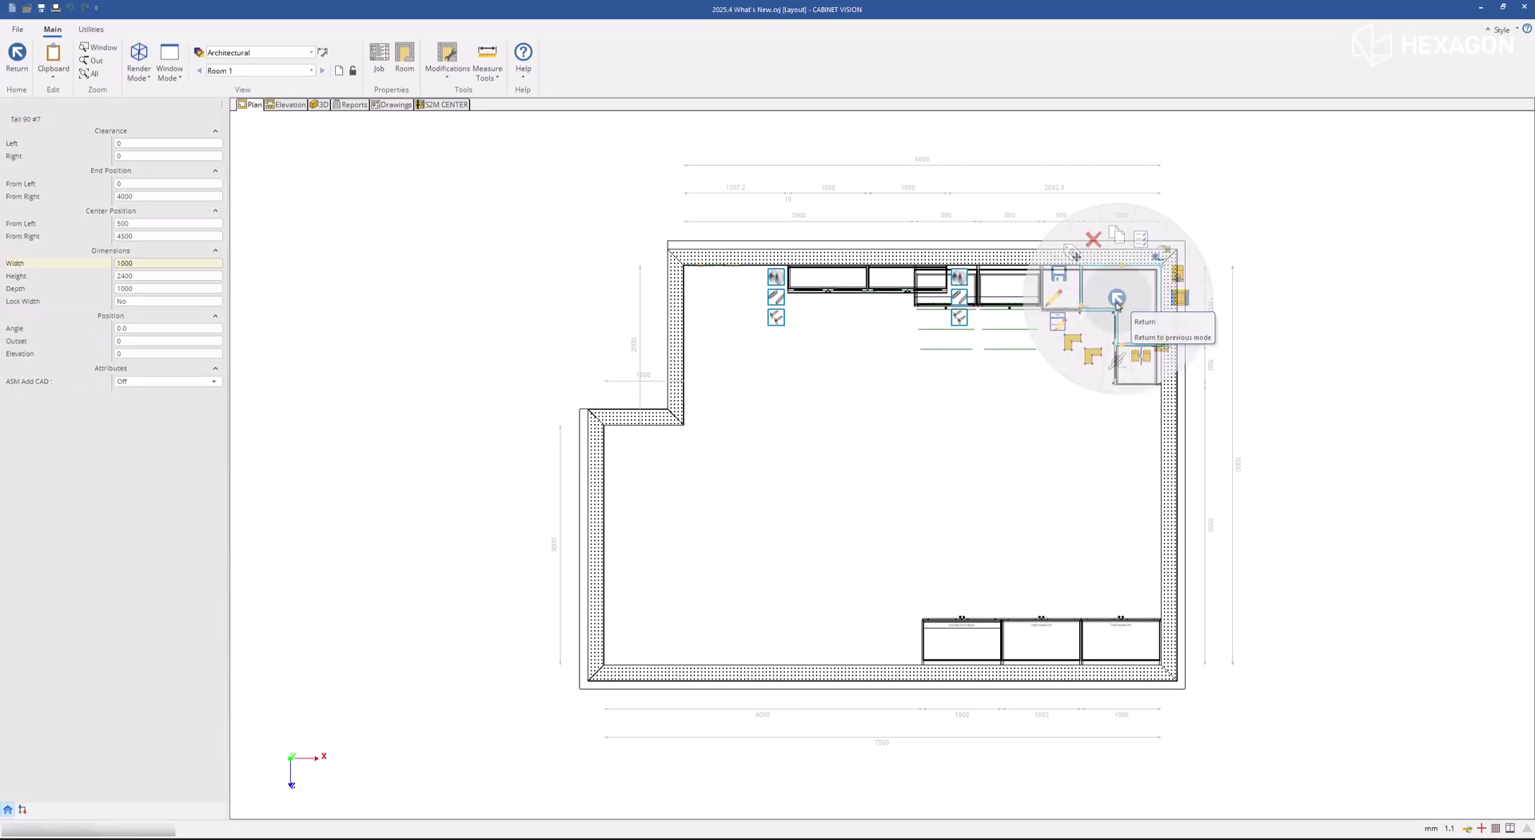
{"action": "left_click", "coordinate": [1058, 302]}
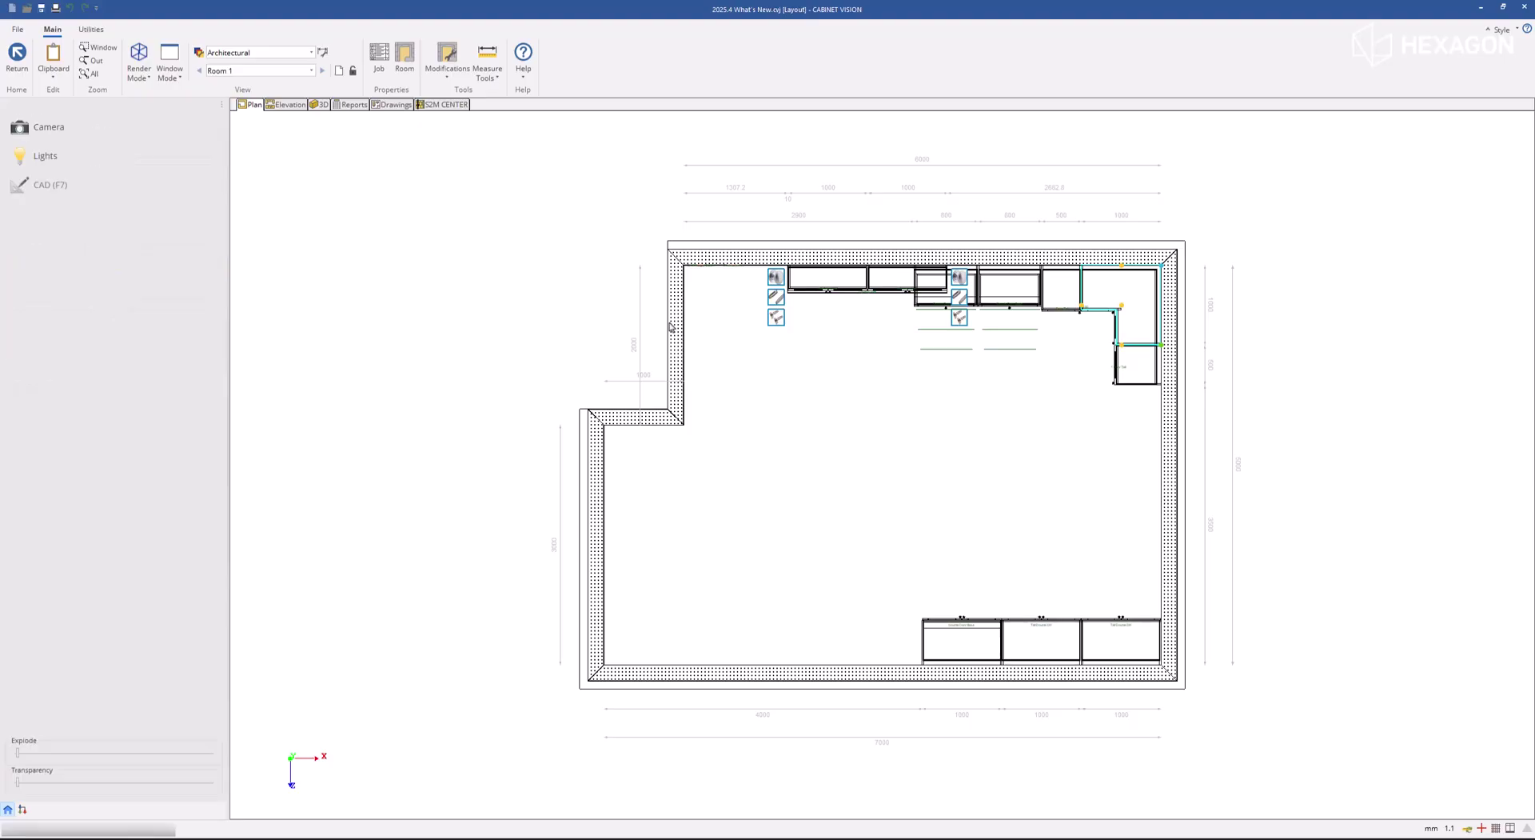
{"action": "left_click_drag", "start_coordinate": [1075, 332], "coordinate": [372, 318]}
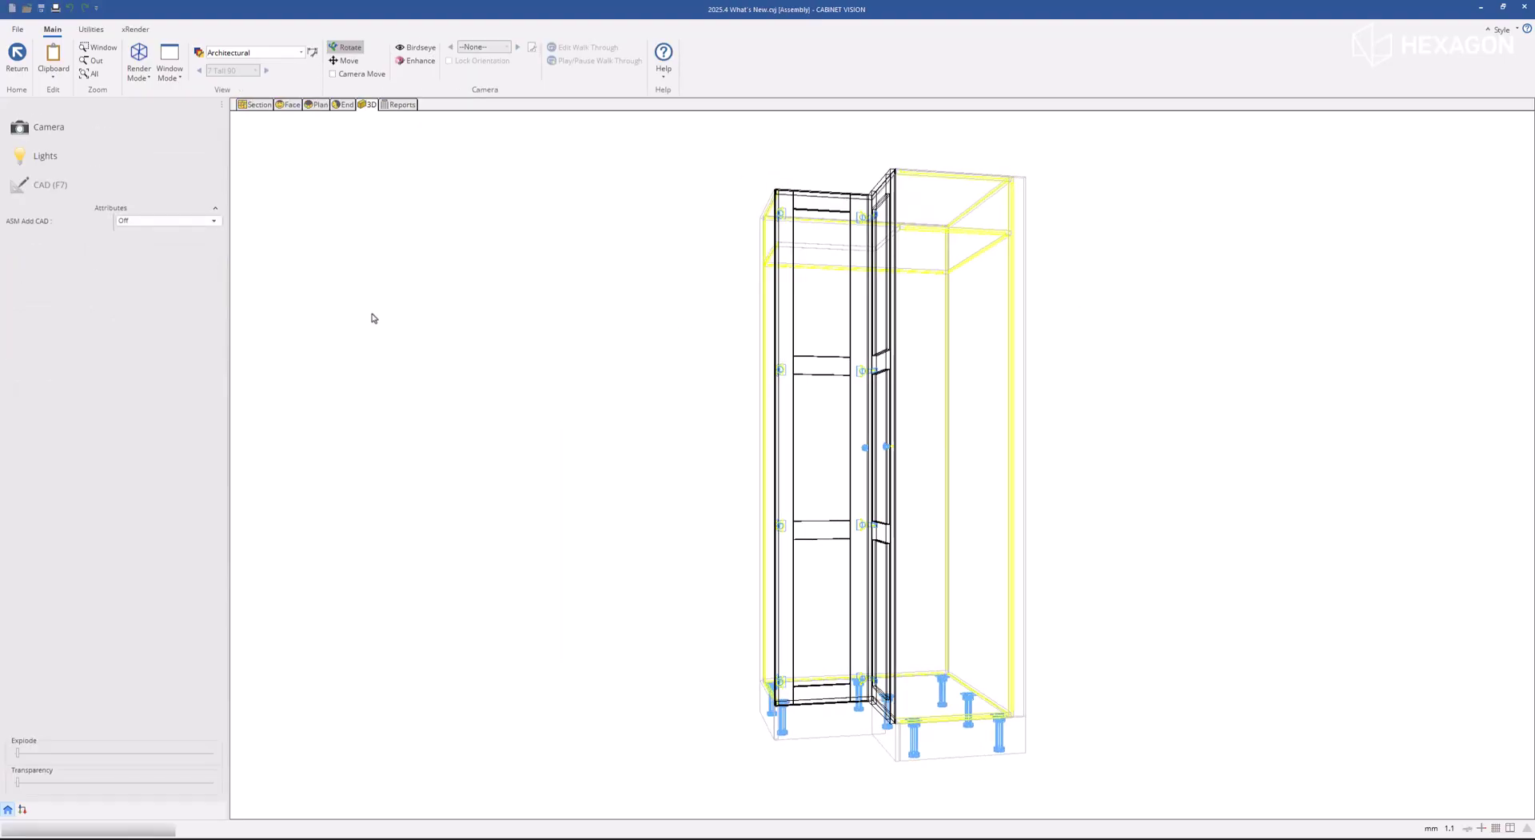
- Open the corner cabinet's unfinished right end from its plan for part-level editing
{"action": "left_click", "coordinate": [315, 105]}
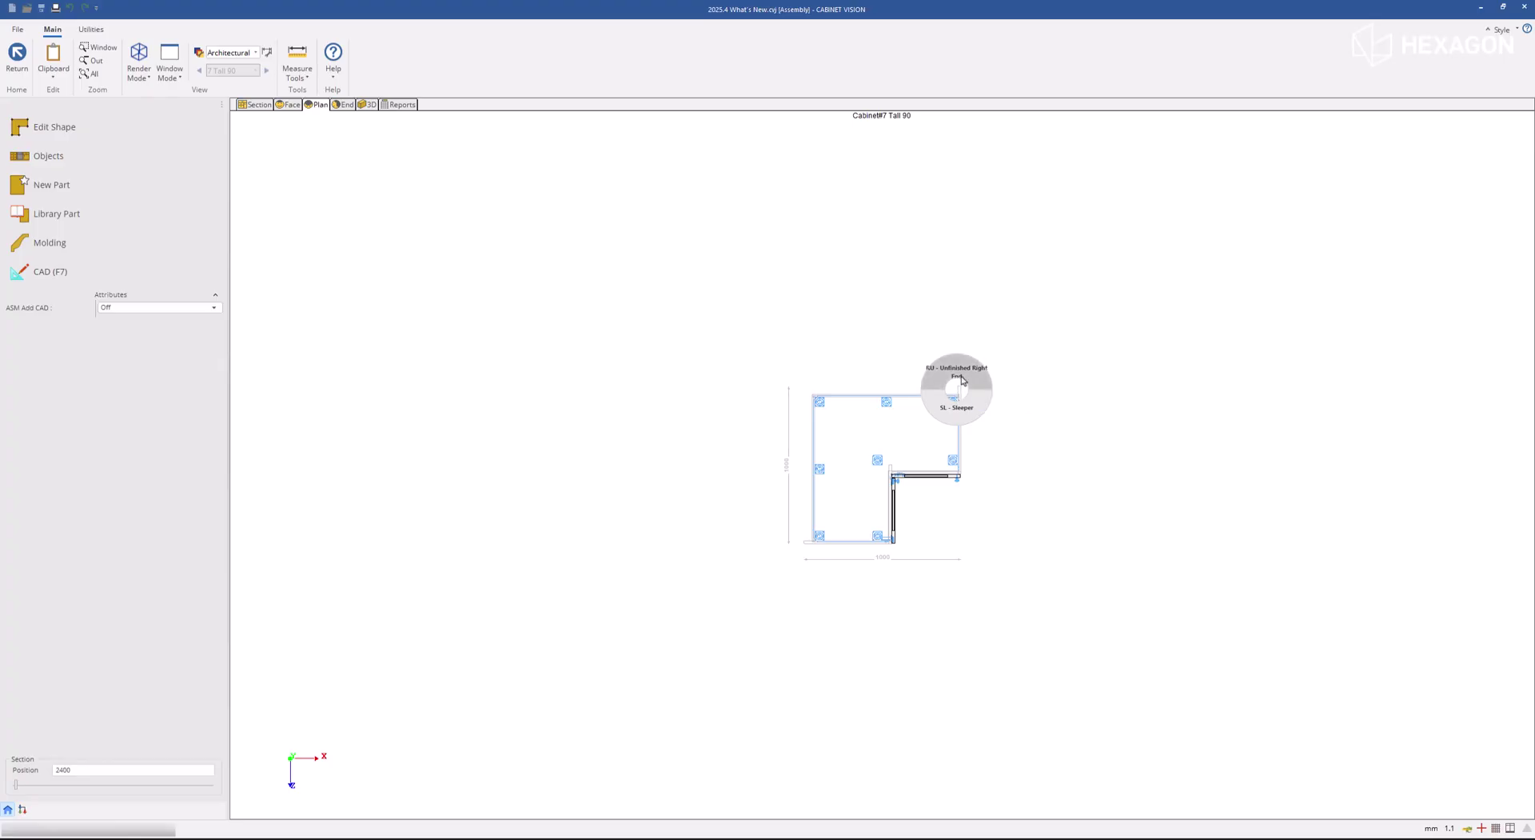
{"action": "left_click", "coordinate": [961, 398]}
{"action": "double_click", "coordinate": [961, 397]}
{"action": "left_click", "coordinate": [970, 429]}
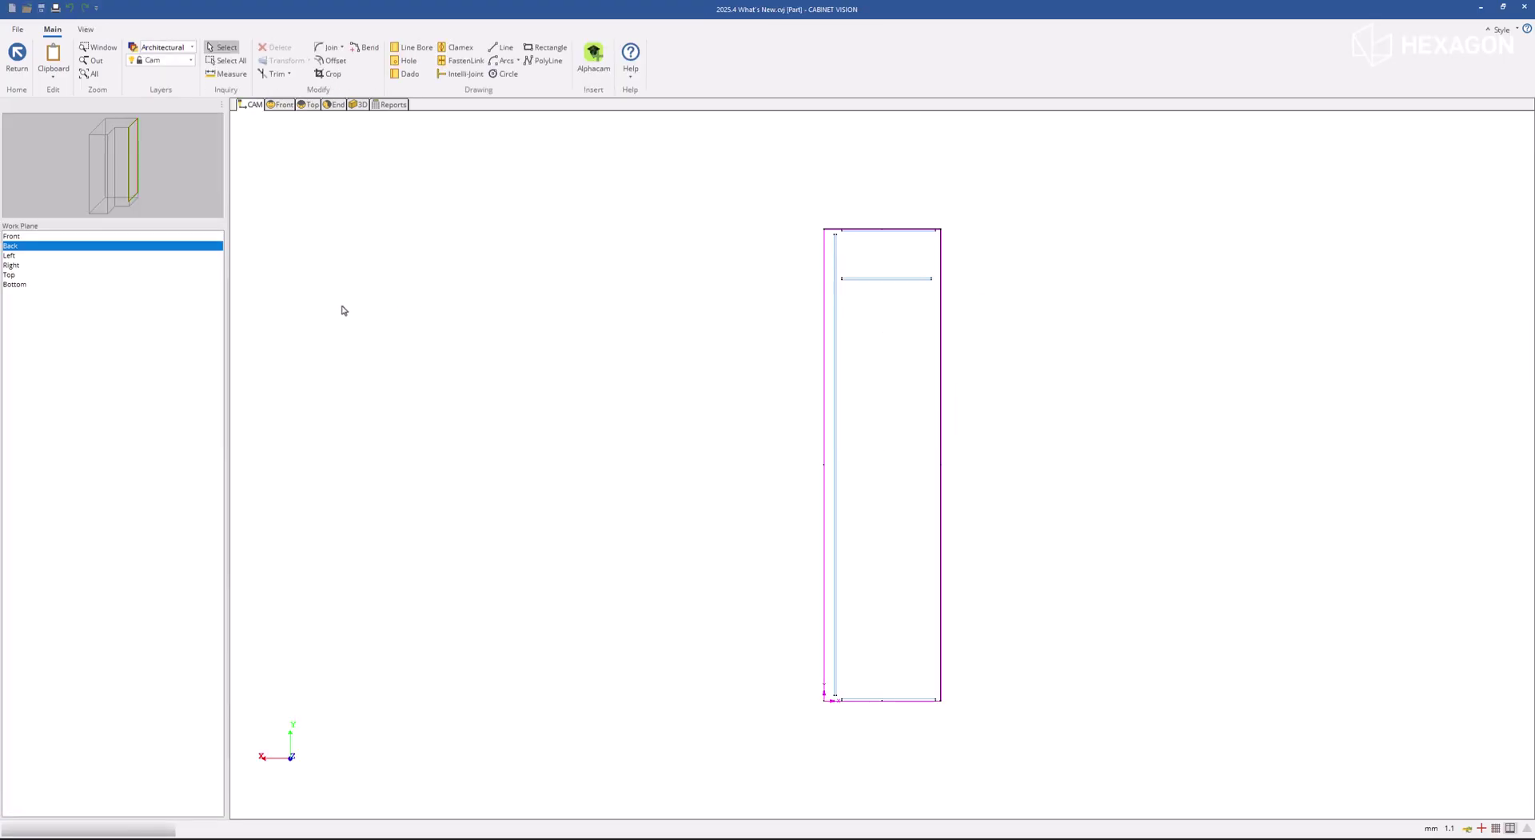
- Place two holes on the end panel's back work plane below the shelf dado and set the upper hole's diameter to 50
{"action": "left_click", "coordinate": [408, 61]}
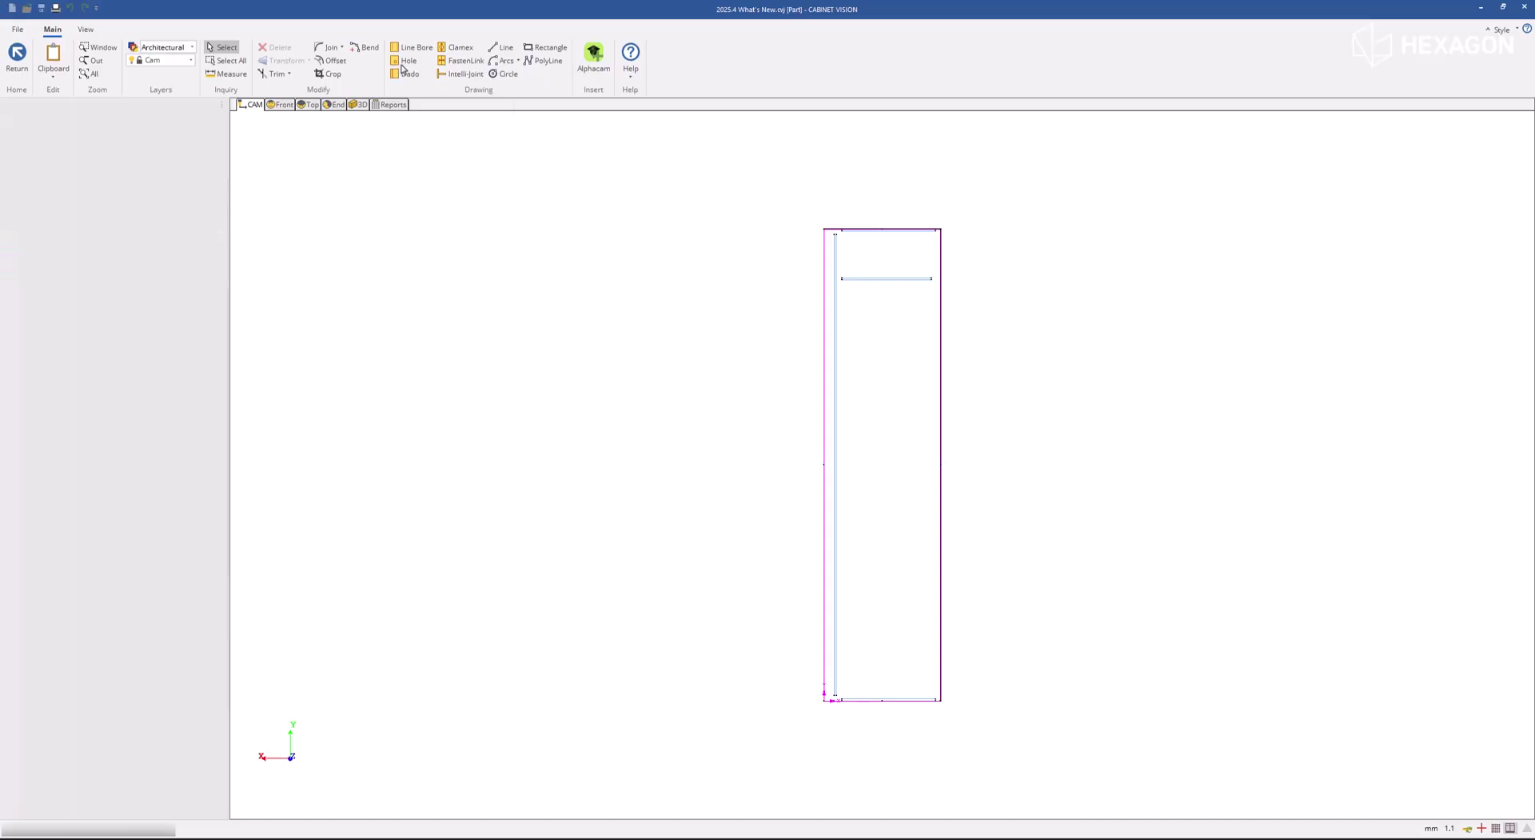
{"action": "left_click", "coordinate": [908, 331]}
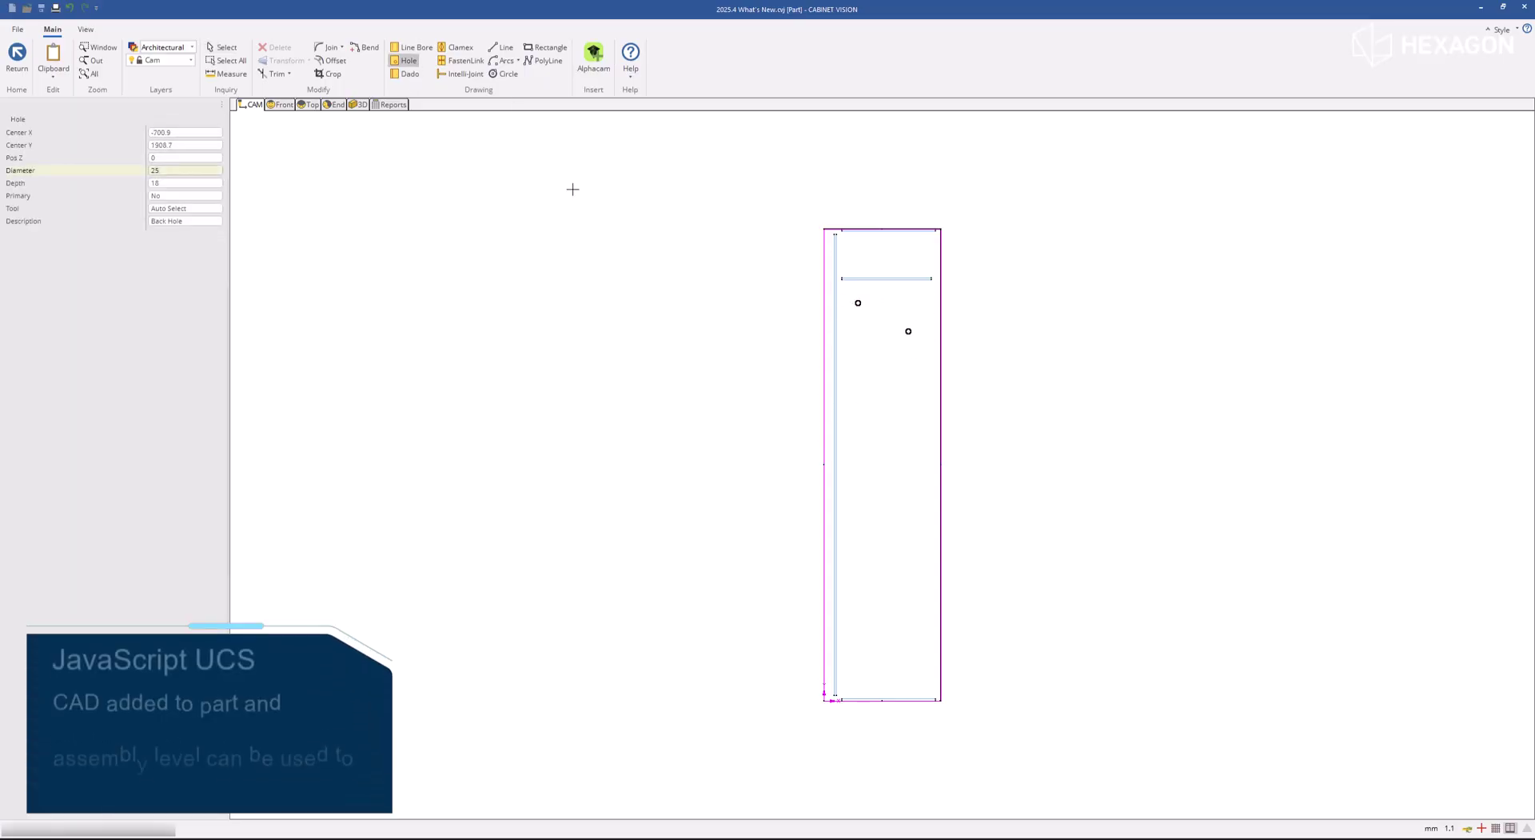
{"action": "left_click", "coordinate": [225, 48]}
{"action": "left_click", "coordinate": [857, 304]}
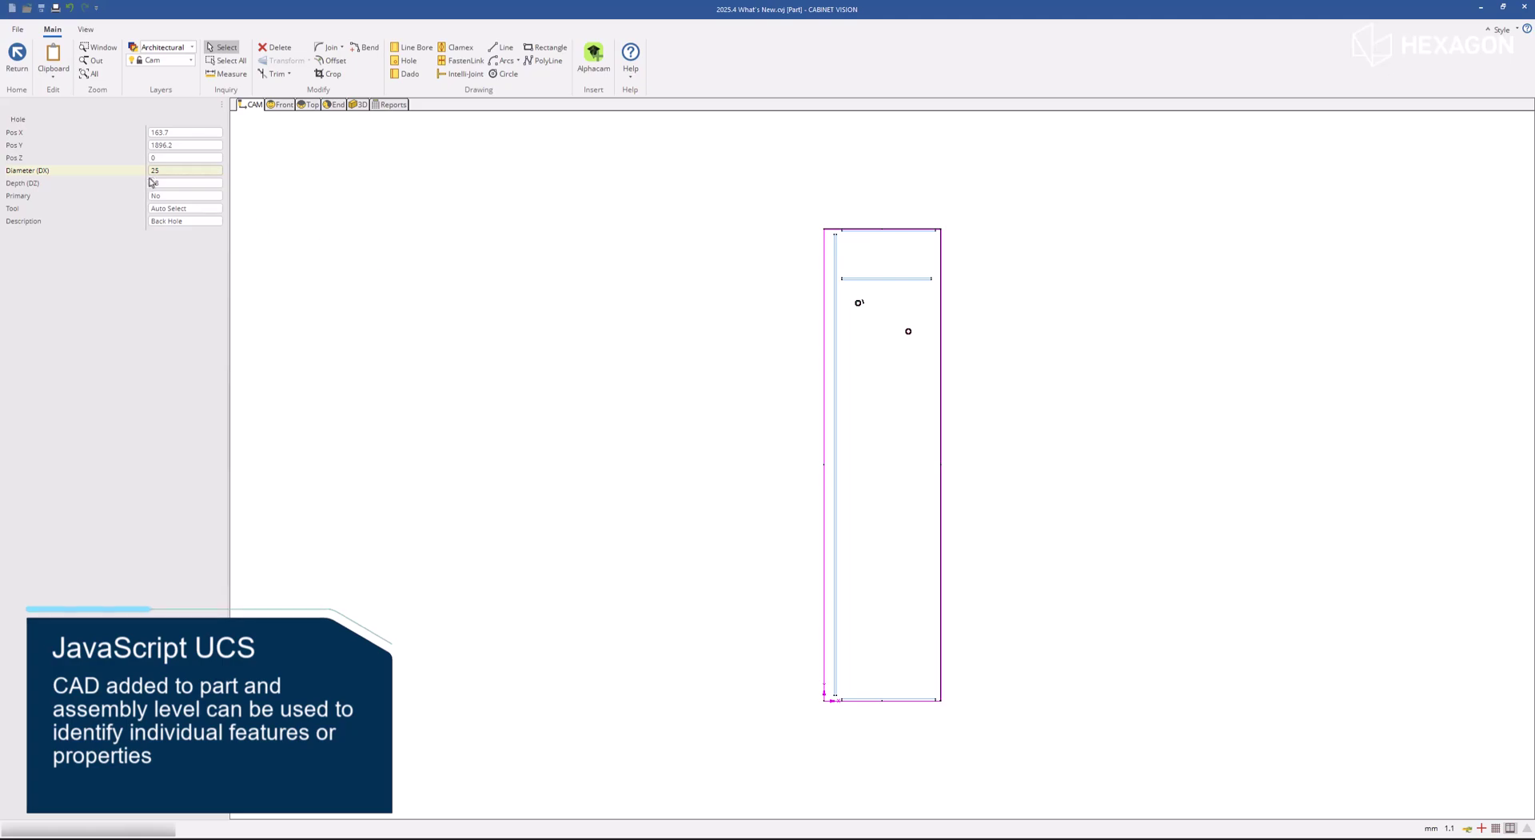
{"action": "type", "text": "50"}
{"action": "key", "text": "Return"}
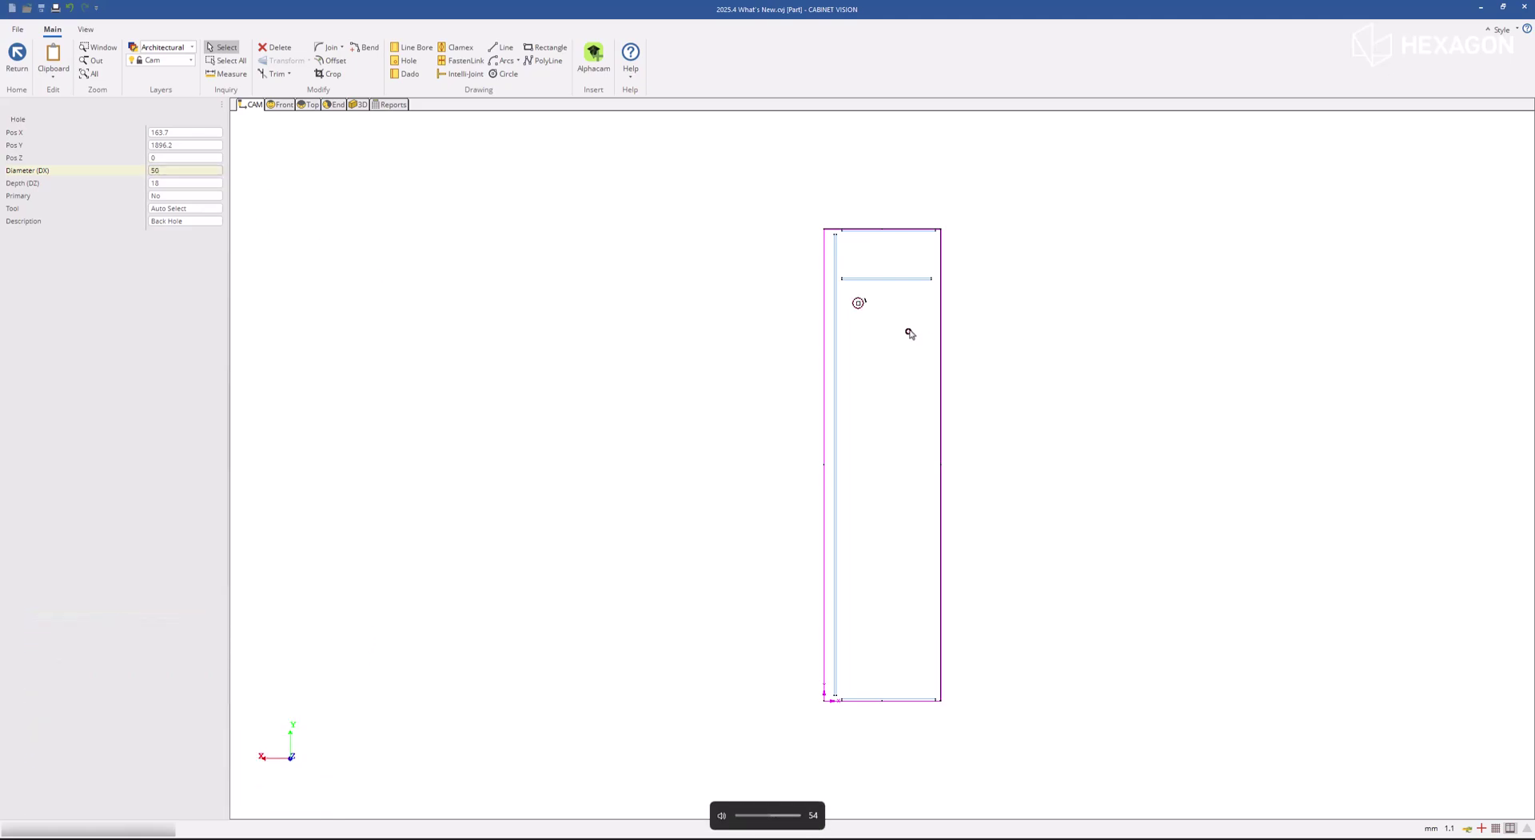
- Set the lower hole's diameter to 100 and move it directly beneath the 50 mm hole
{"action": "left_click", "coordinate": [909, 331]}
{"action": "left_click", "coordinate": [161, 170]}
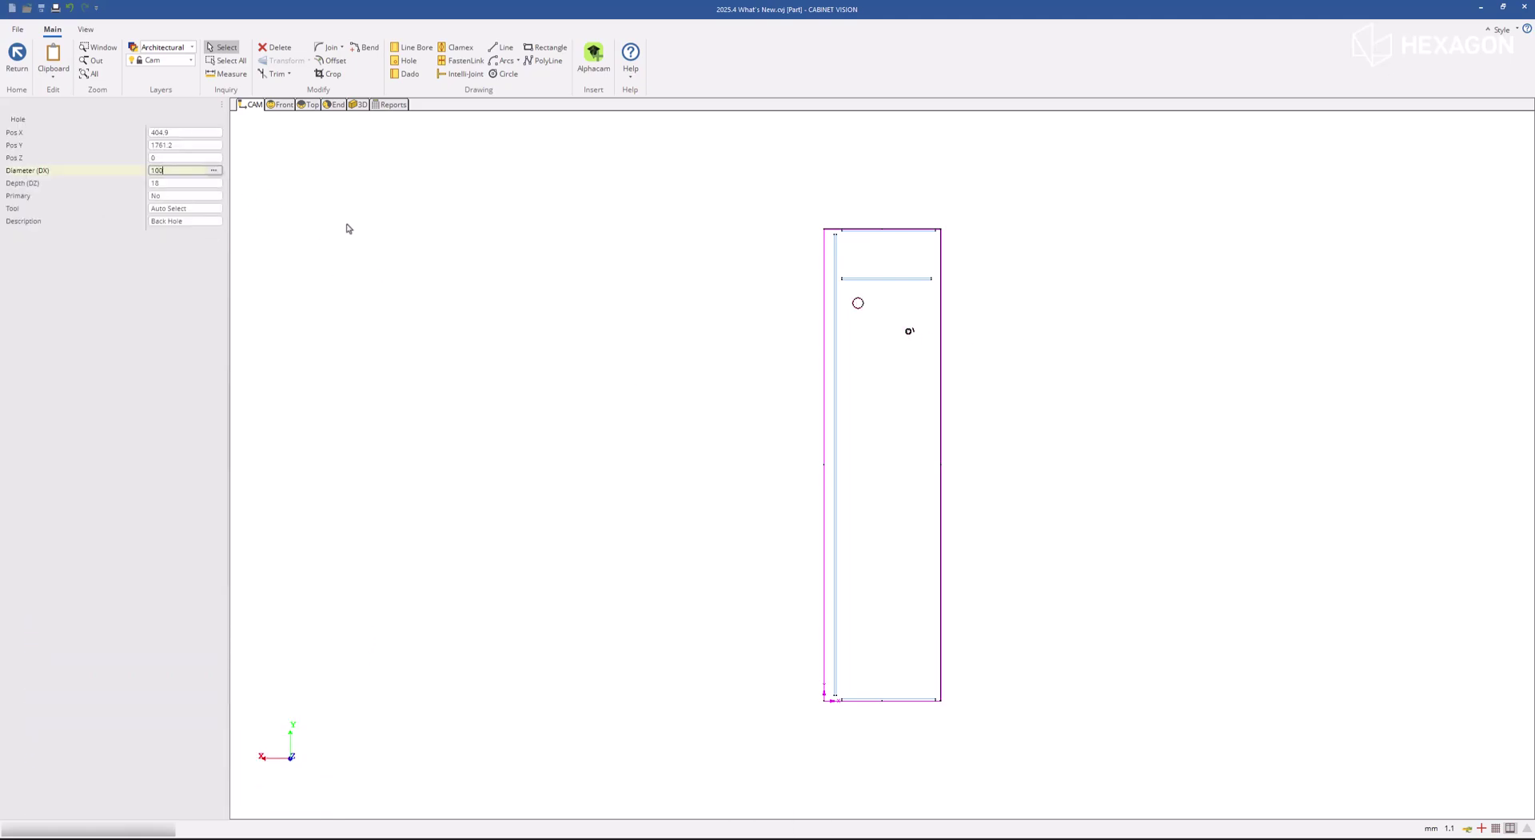
{"action": "key", "text": "Return"}
{"action": "left_click_drag", "start_coordinate": [903, 334], "coordinate": [853, 345]}
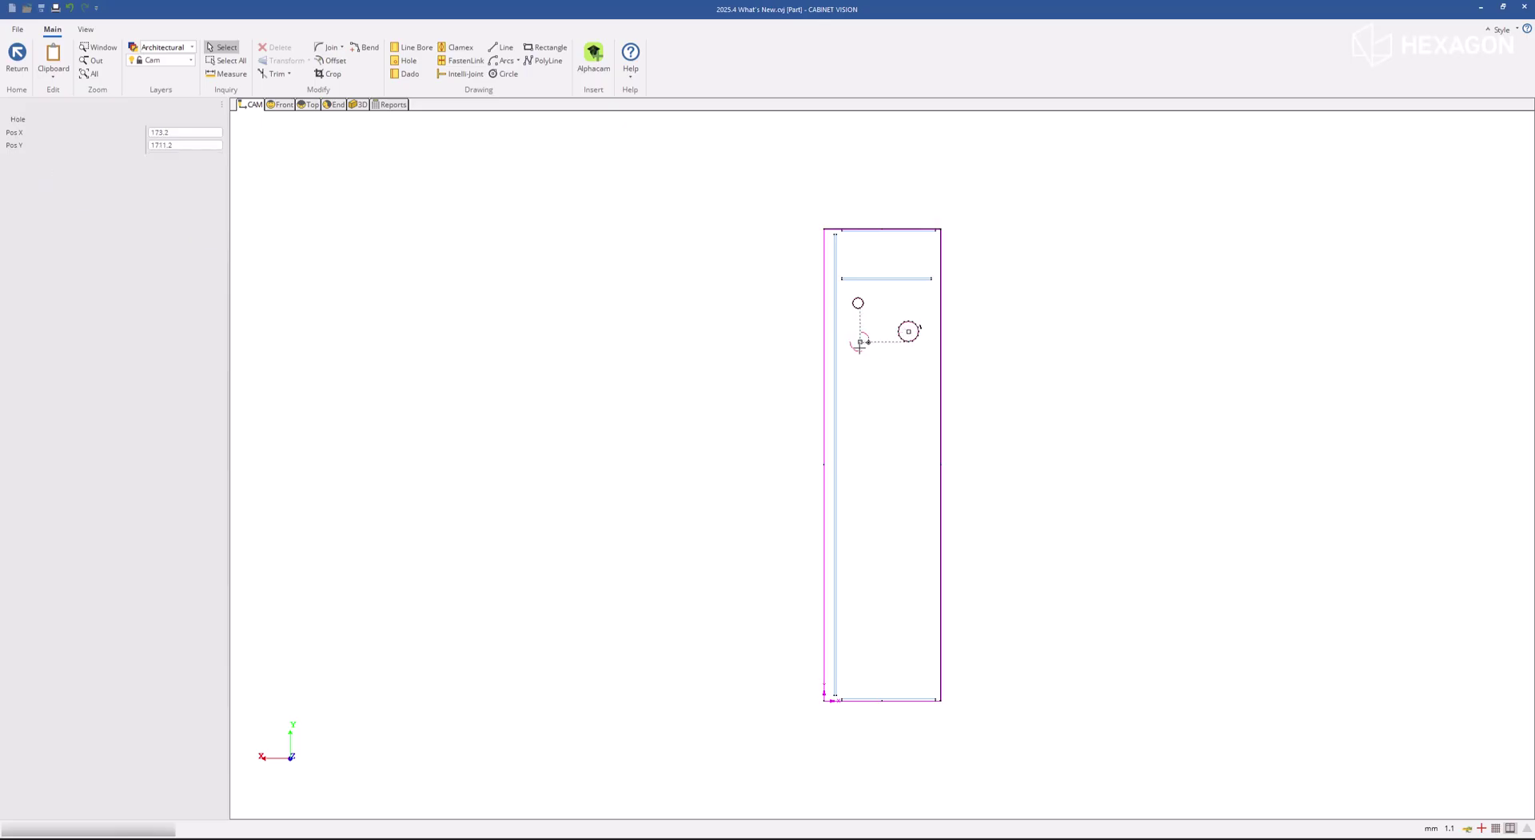
{"action": "left_click", "coordinate": [686, 450]}
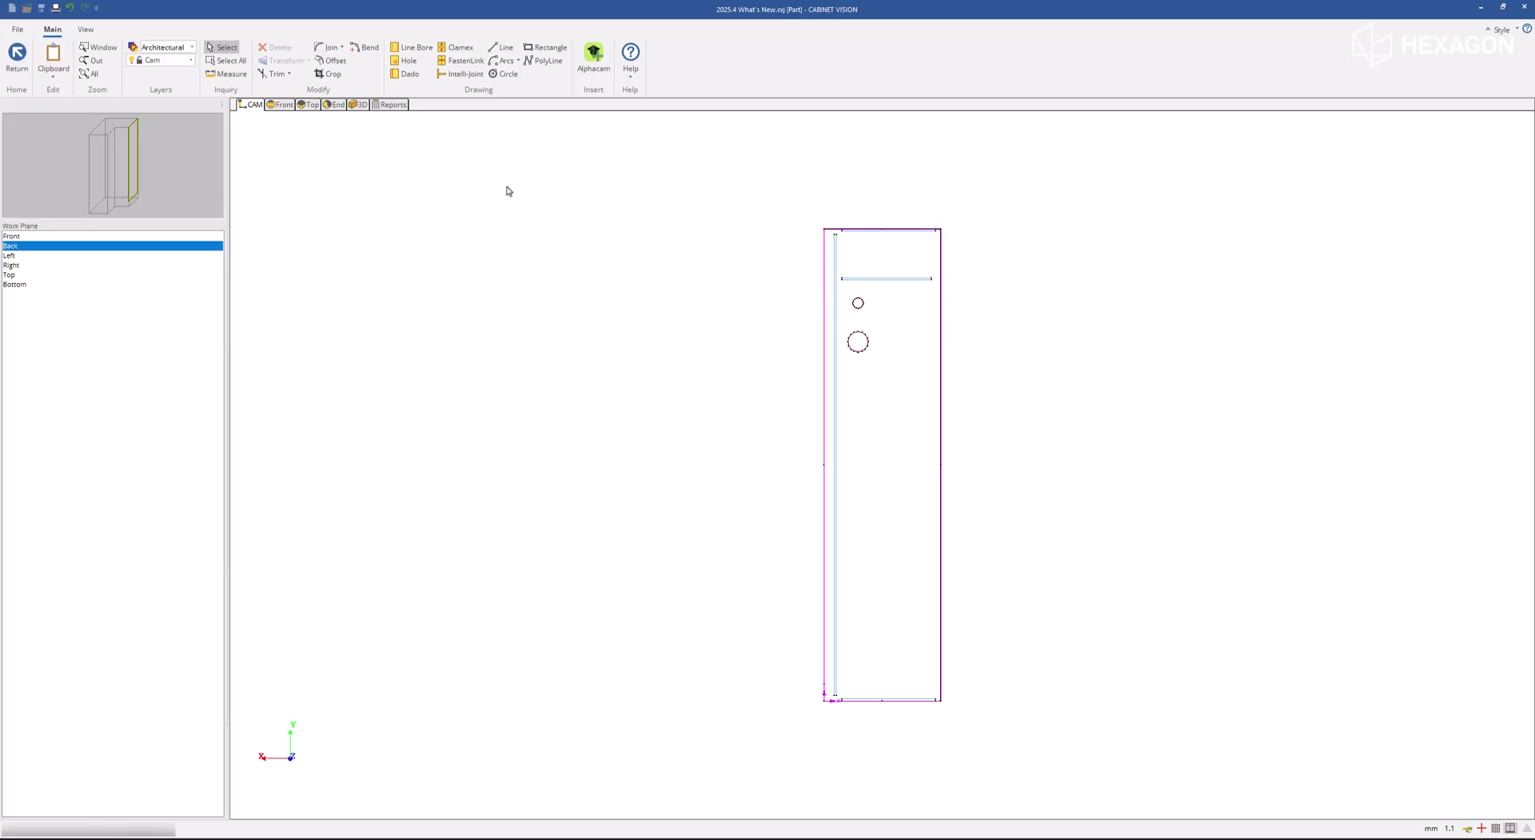
- Draw a rectangle about 376 mm wide and 790 mm high on the end panel, below the two holes
{"action": "left_click", "coordinate": [545, 47]}
{"action": "left_click", "coordinate": [852, 421]}
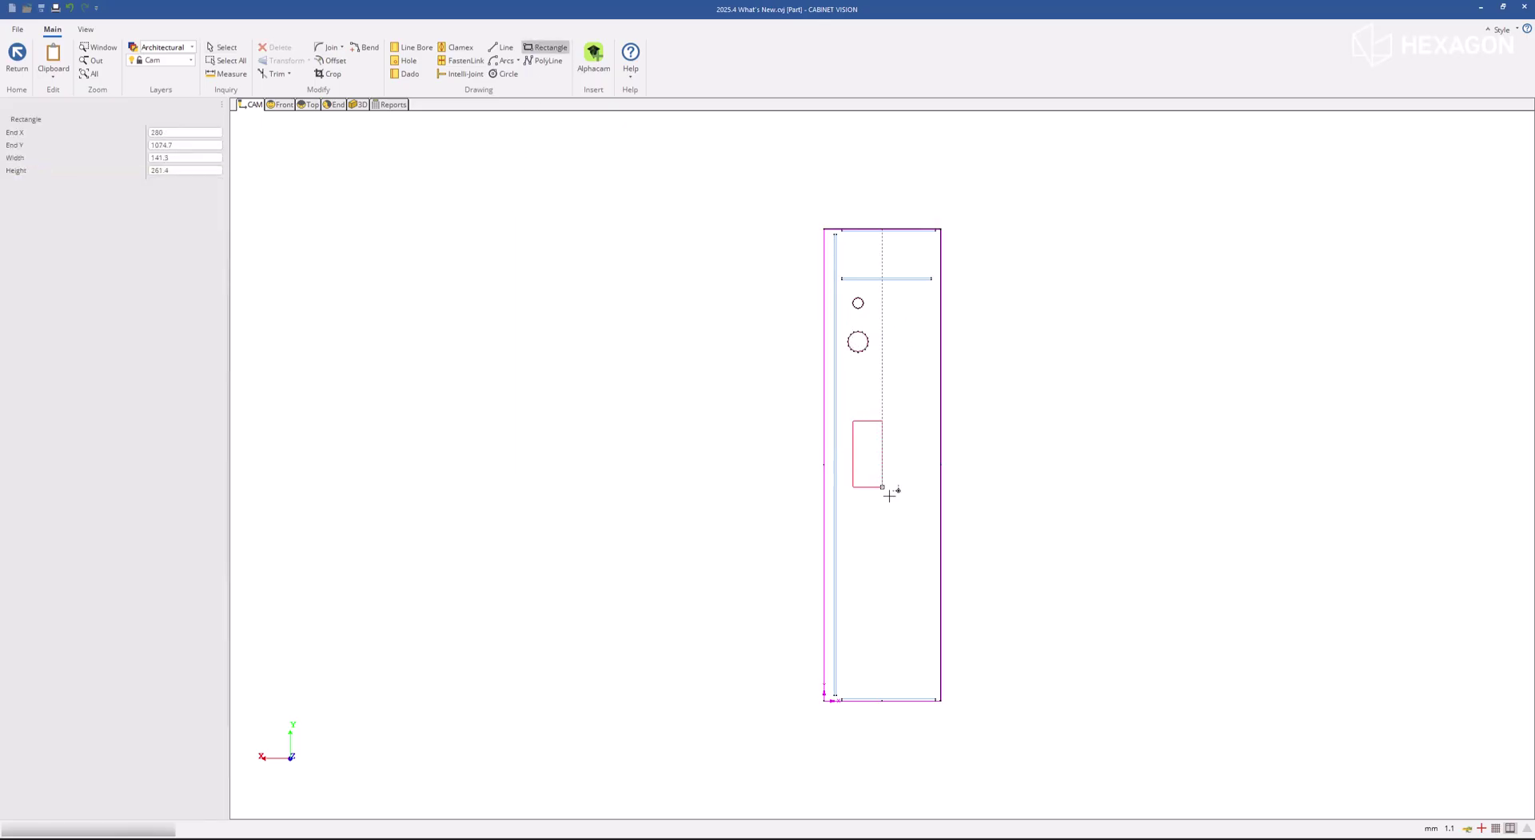
{"action": "left_click", "coordinate": [932, 586]}
- Set the rectangular route's depth to 19 and its type to Pocket
{"action": "left_click", "coordinate": [222, 47]}
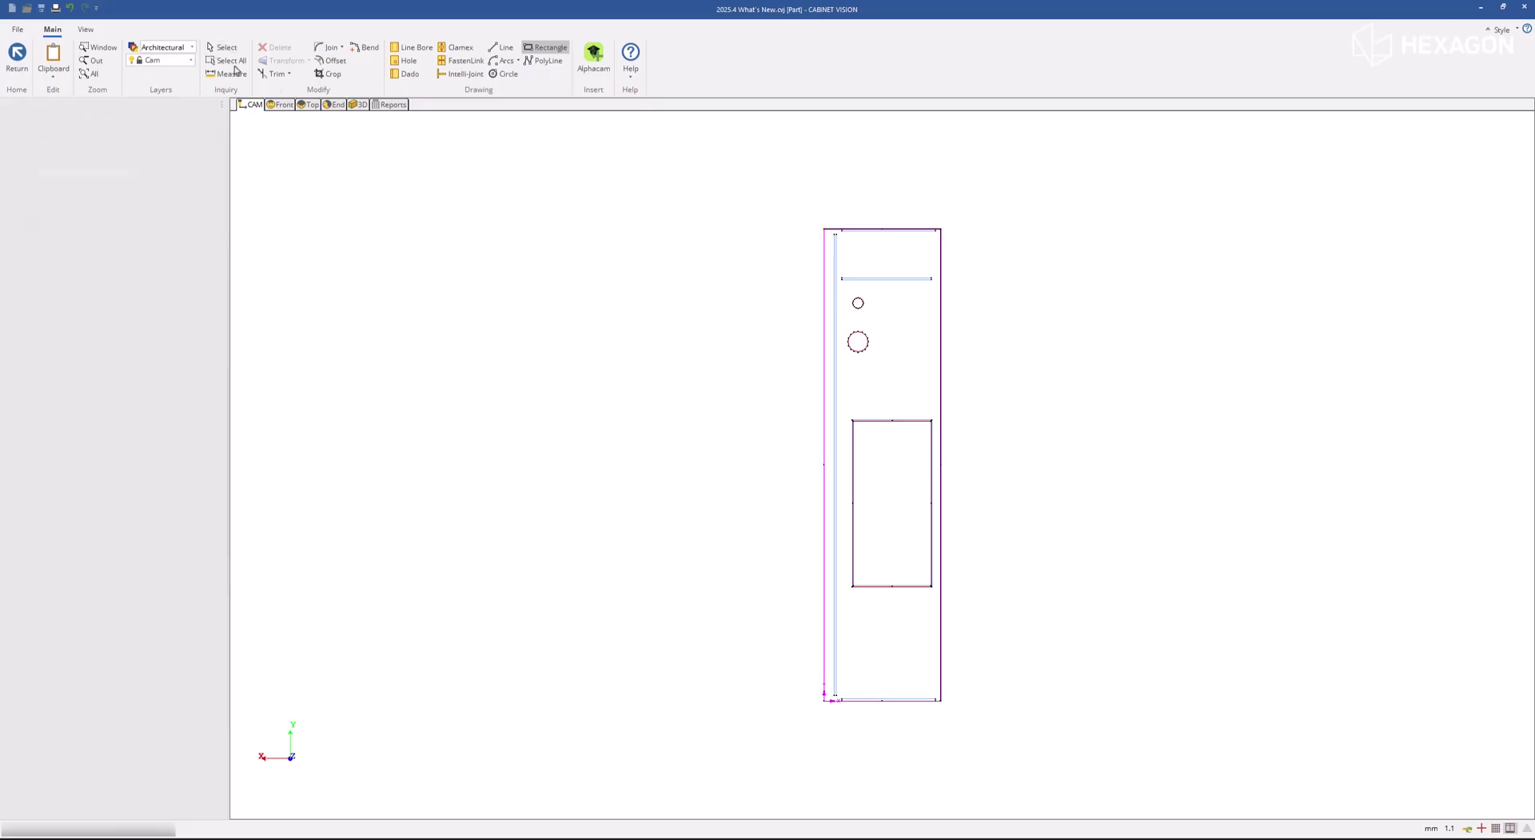
{"action": "left_click", "coordinate": [854, 424]}
{"action": "left_click", "coordinate": [190, 198]}
{"action": "type", "text": "1"}
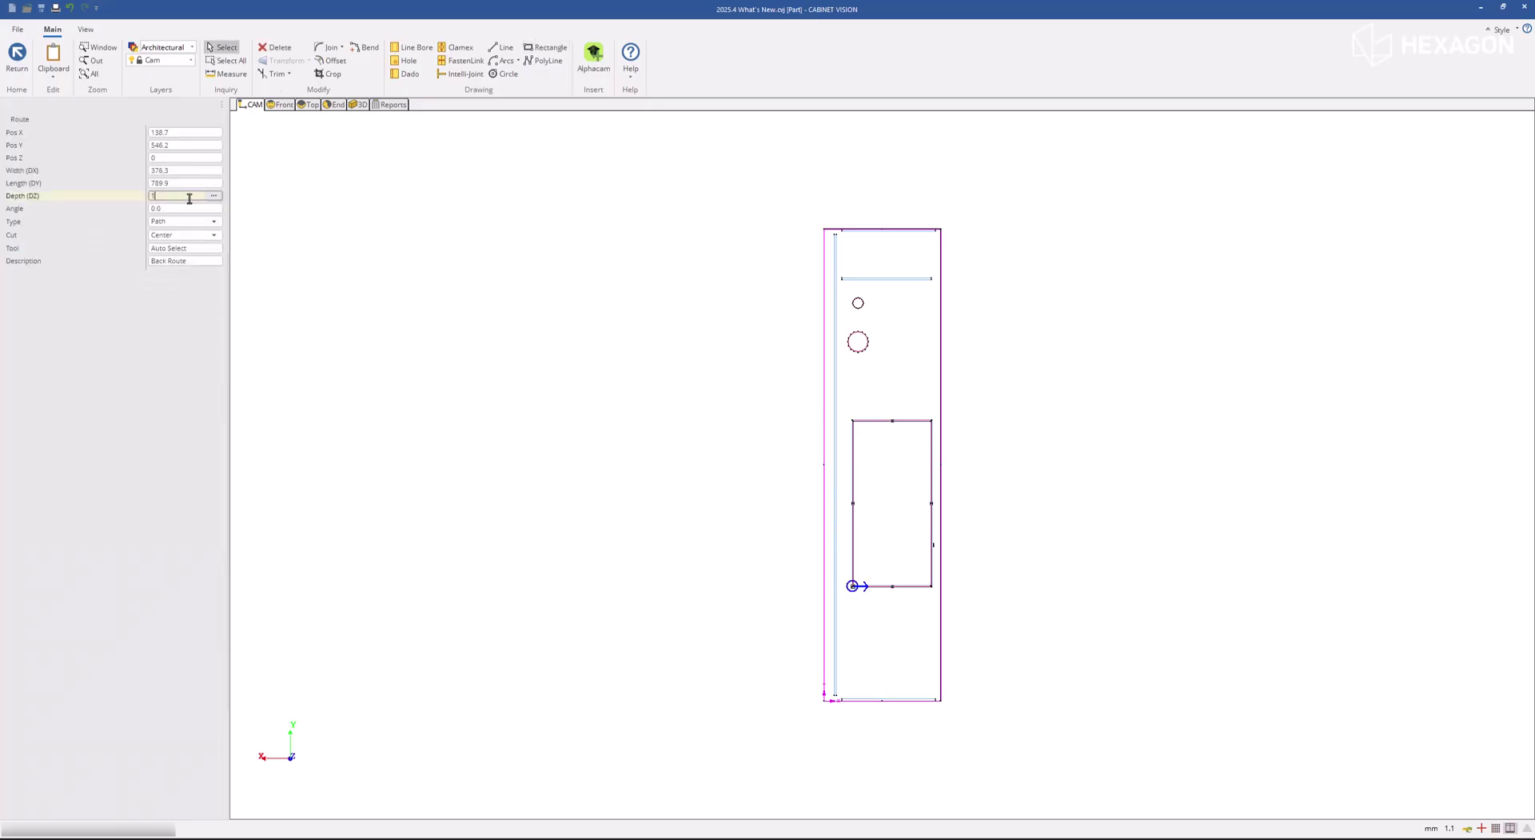
{"action": "type", "text": "9"}
{"action": "left_click", "coordinate": [185, 221]}
{"action": "left_click", "coordinate": [184, 250]}
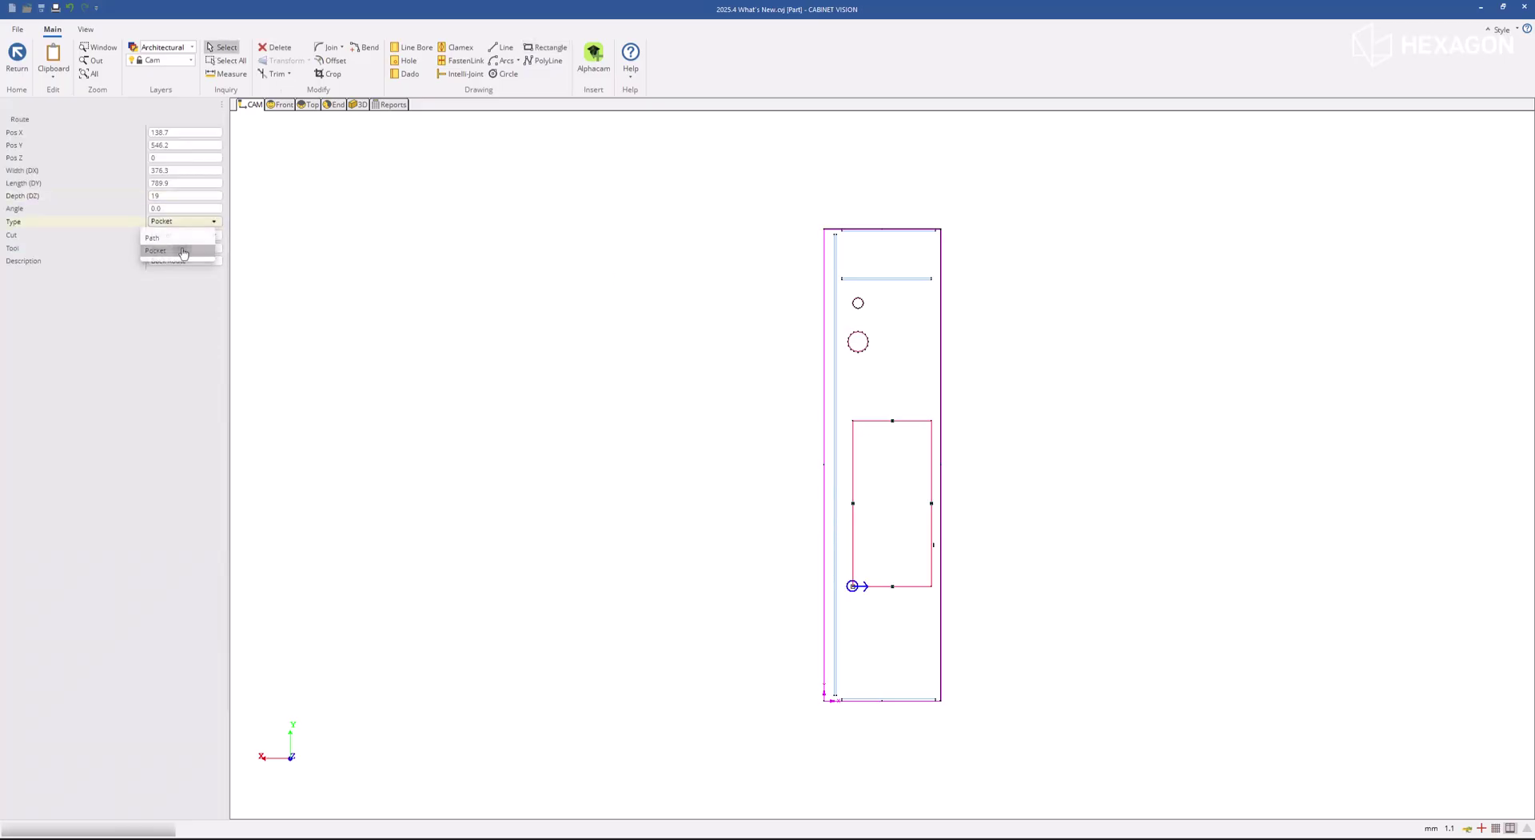
{"action": "left_click", "coordinate": [360, 226]}
- Return to the cabinet assembly's end view and set Part Add CAD to Add for the unfinished right end
{"action": "left_click", "coordinate": [17, 56]}
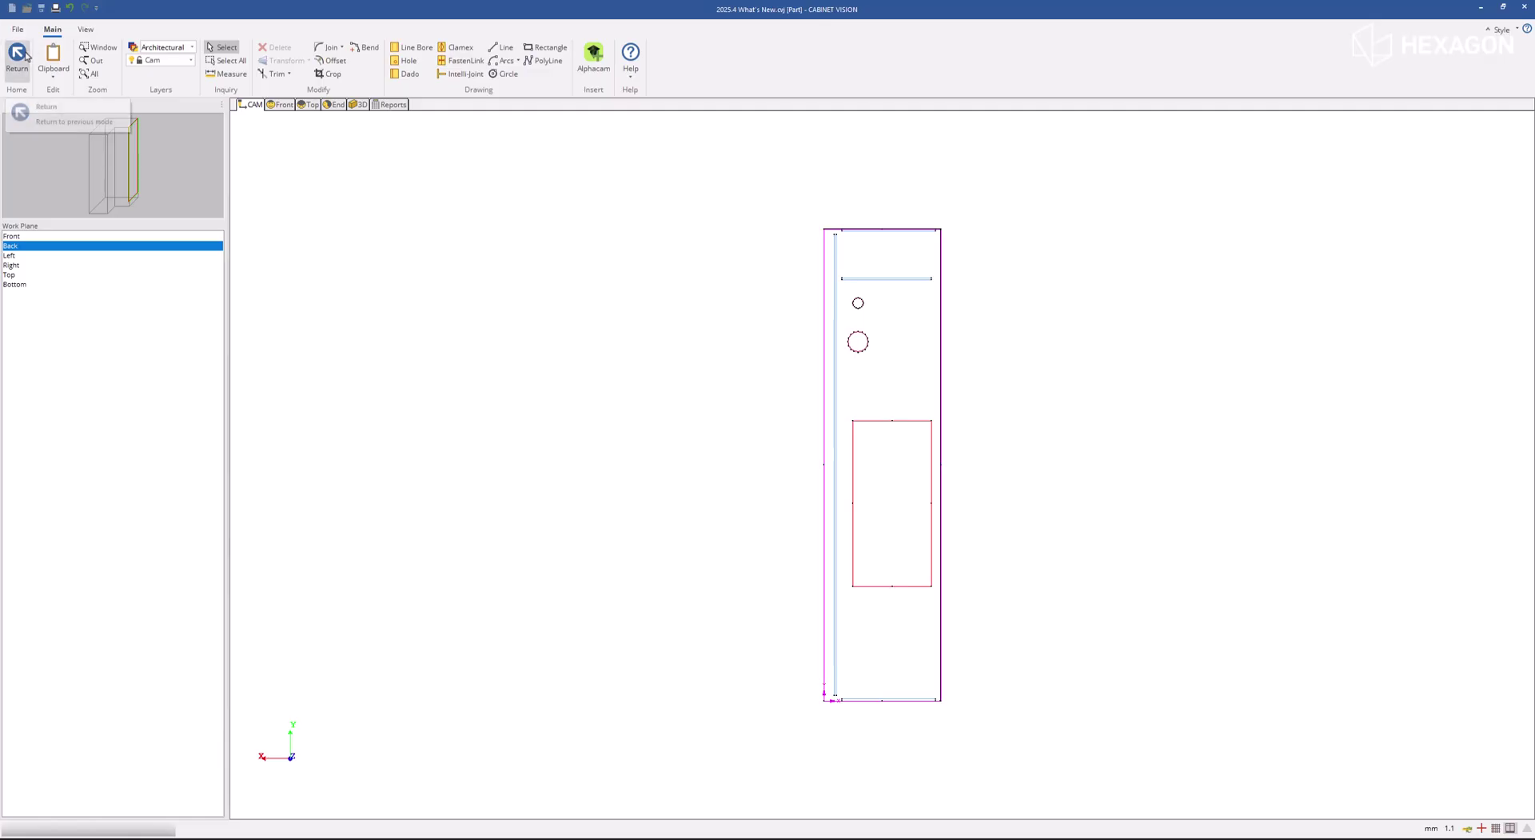
{"action": "left_click", "coordinate": [344, 105]}
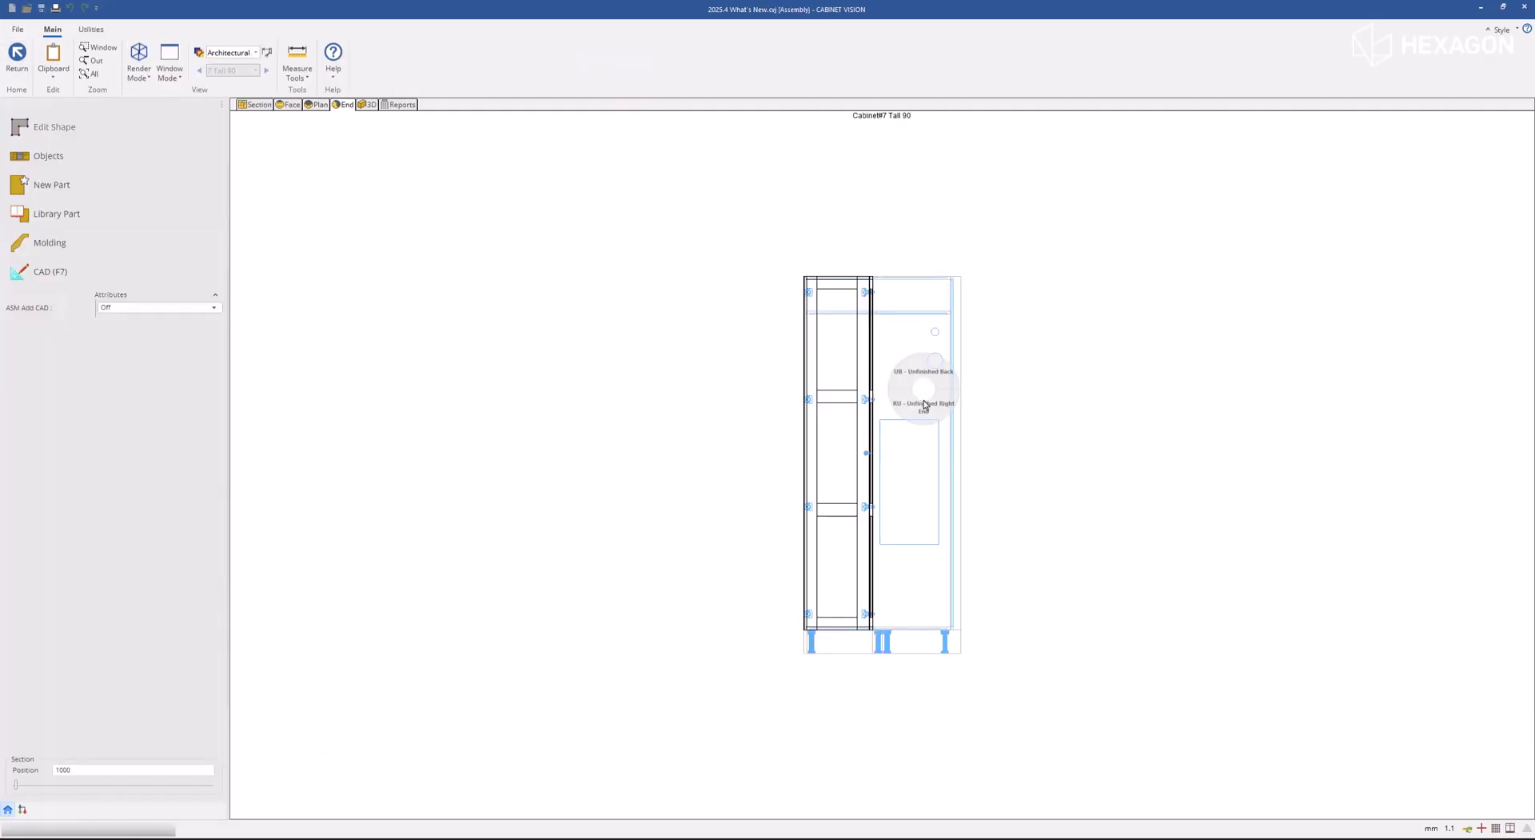
{"action": "left_click", "coordinate": [929, 416]}
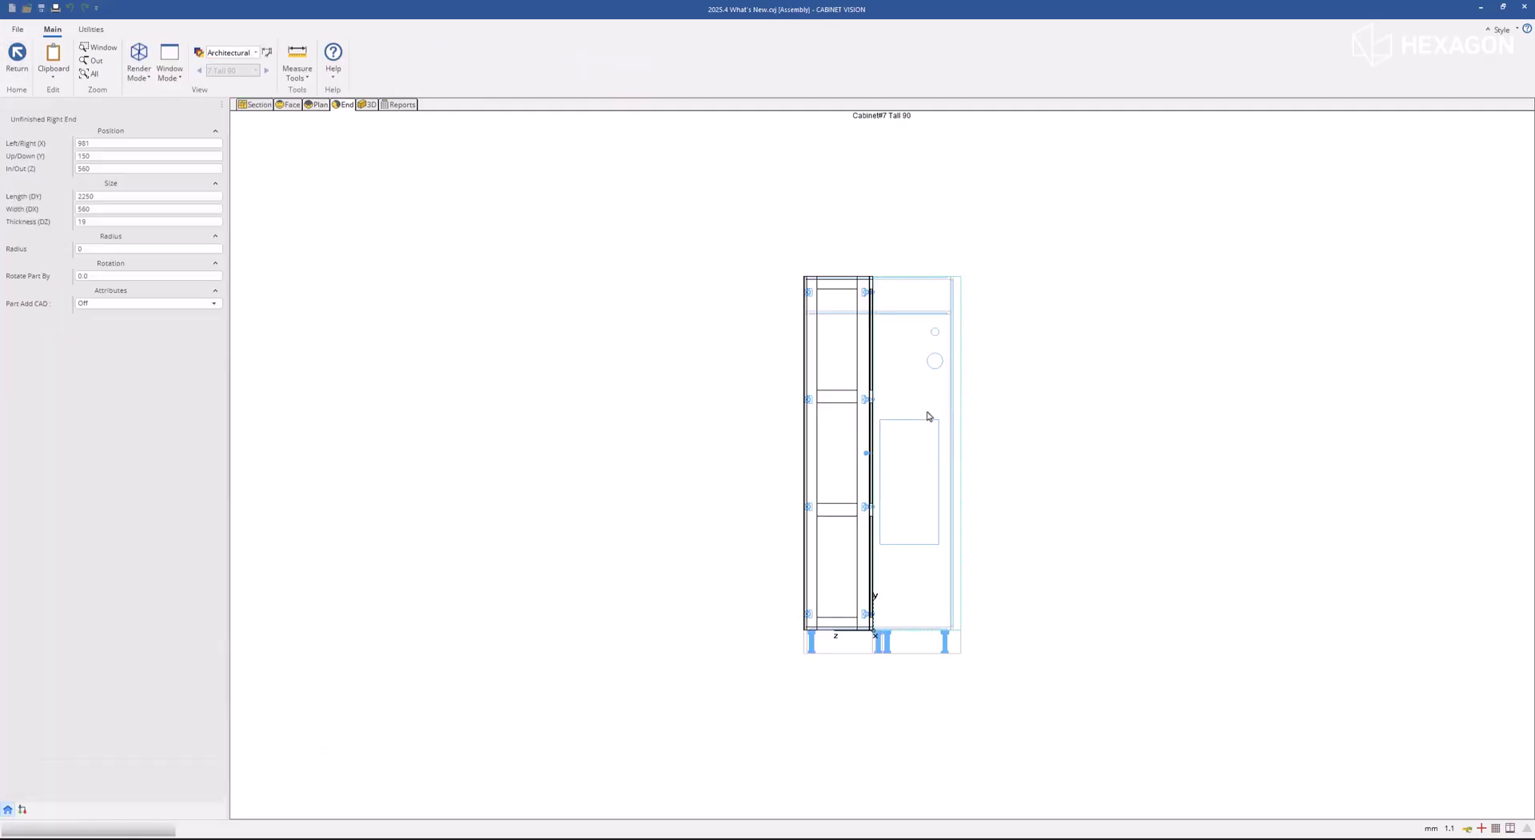
{"action": "left_click", "coordinate": [126, 303]}
{"action": "left_click", "coordinate": [92, 327]}
- Set the unfinished right end's CAD Height to 0.6 and its Part CAD Color to DGreen
{"action": "left_click", "coordinate": [106, 303]}
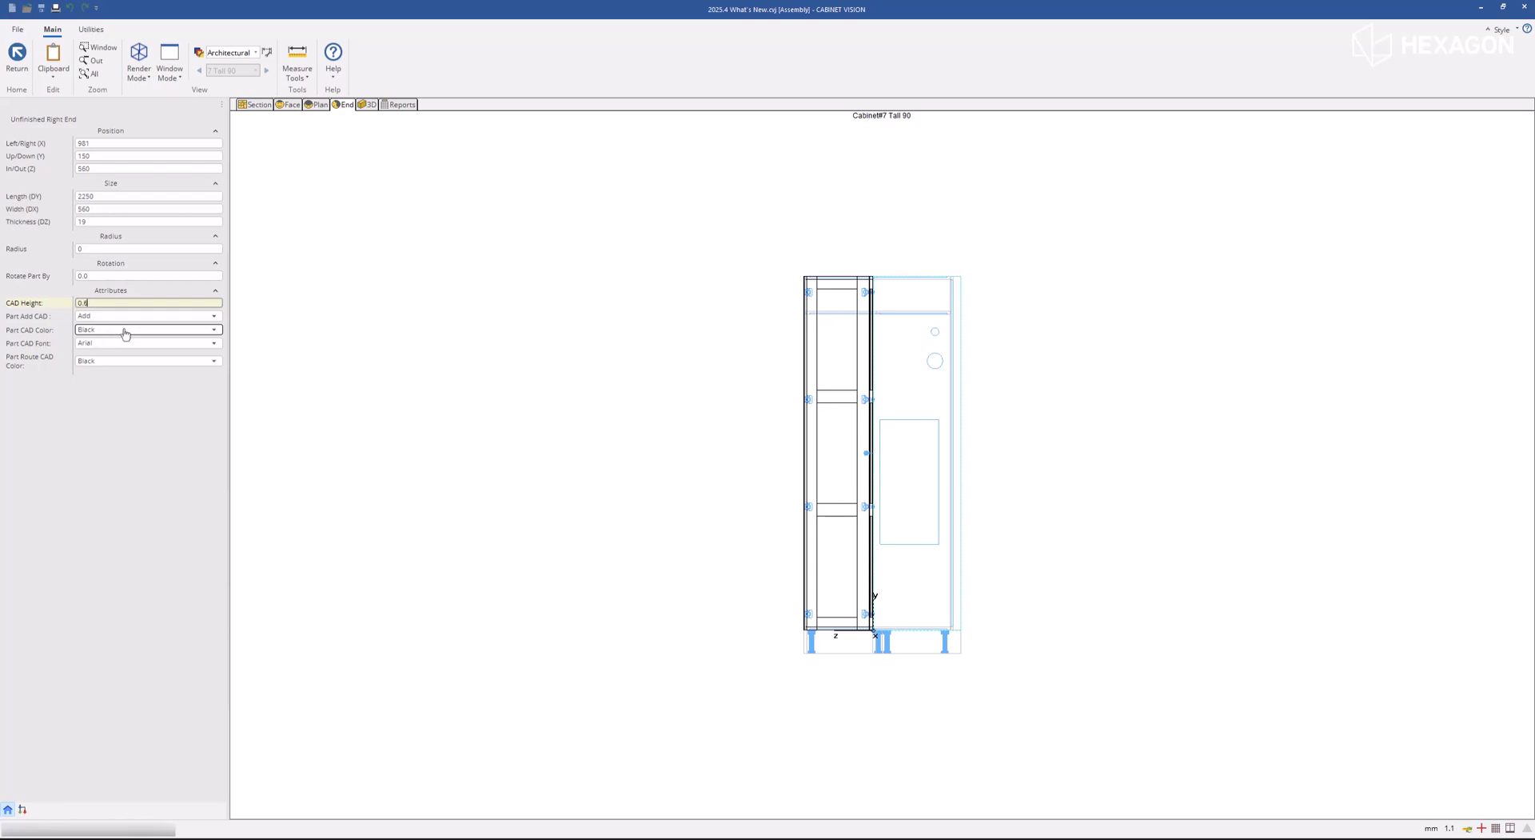
{"action": "key", "text": "Return"}
{"action": "left_click", "coordinate": [120, 331]}
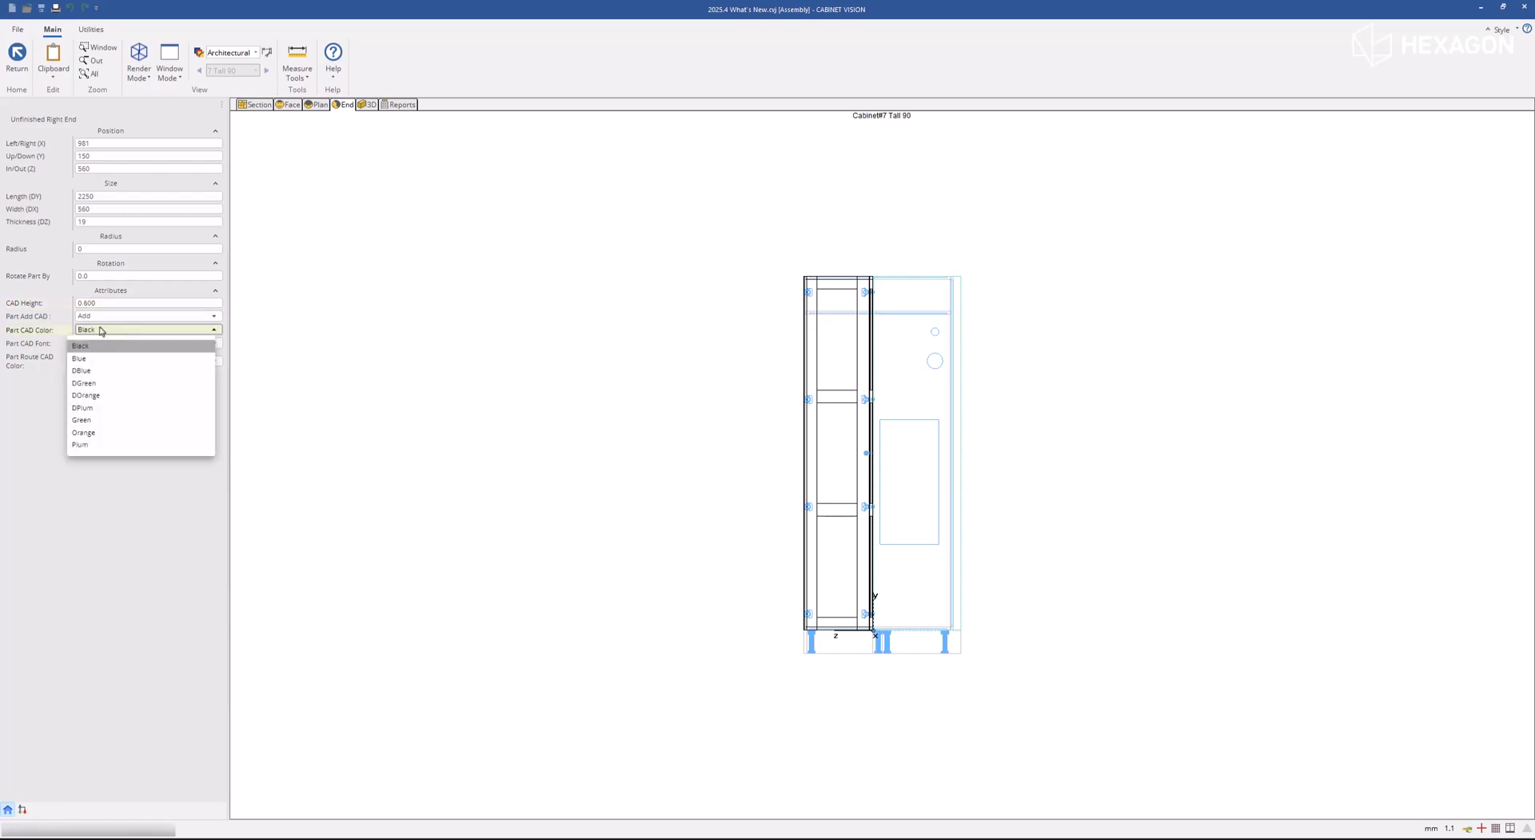
{"action": "left_click", "coordinate": [126, 383]}
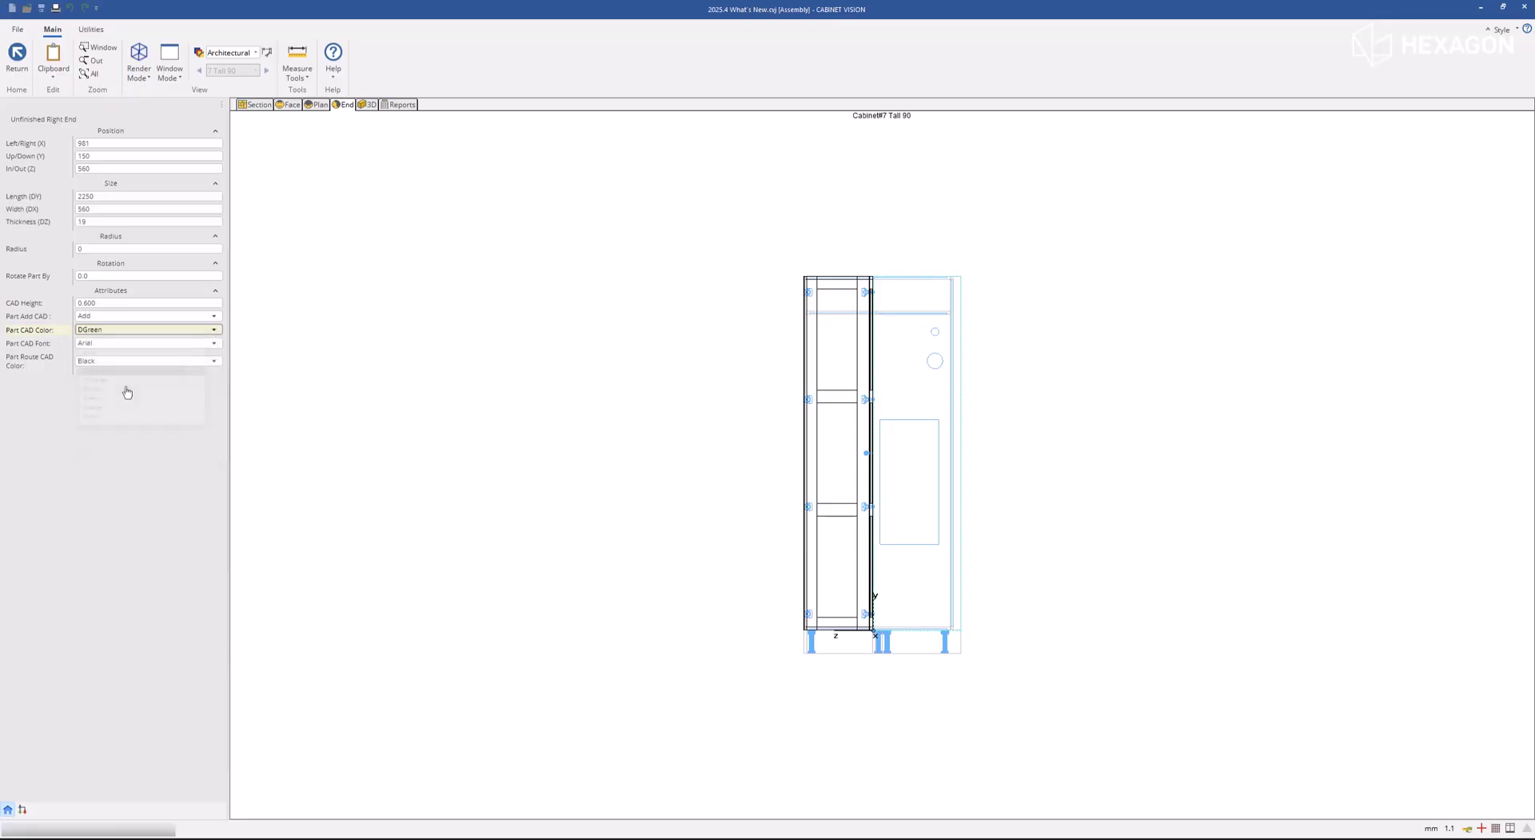
- Set the unfinished right end's Part Route CAD Color to DPlum and its Part CAD Font to Cavolini
{"action": "left_click", "coordinate": [114, 361]}
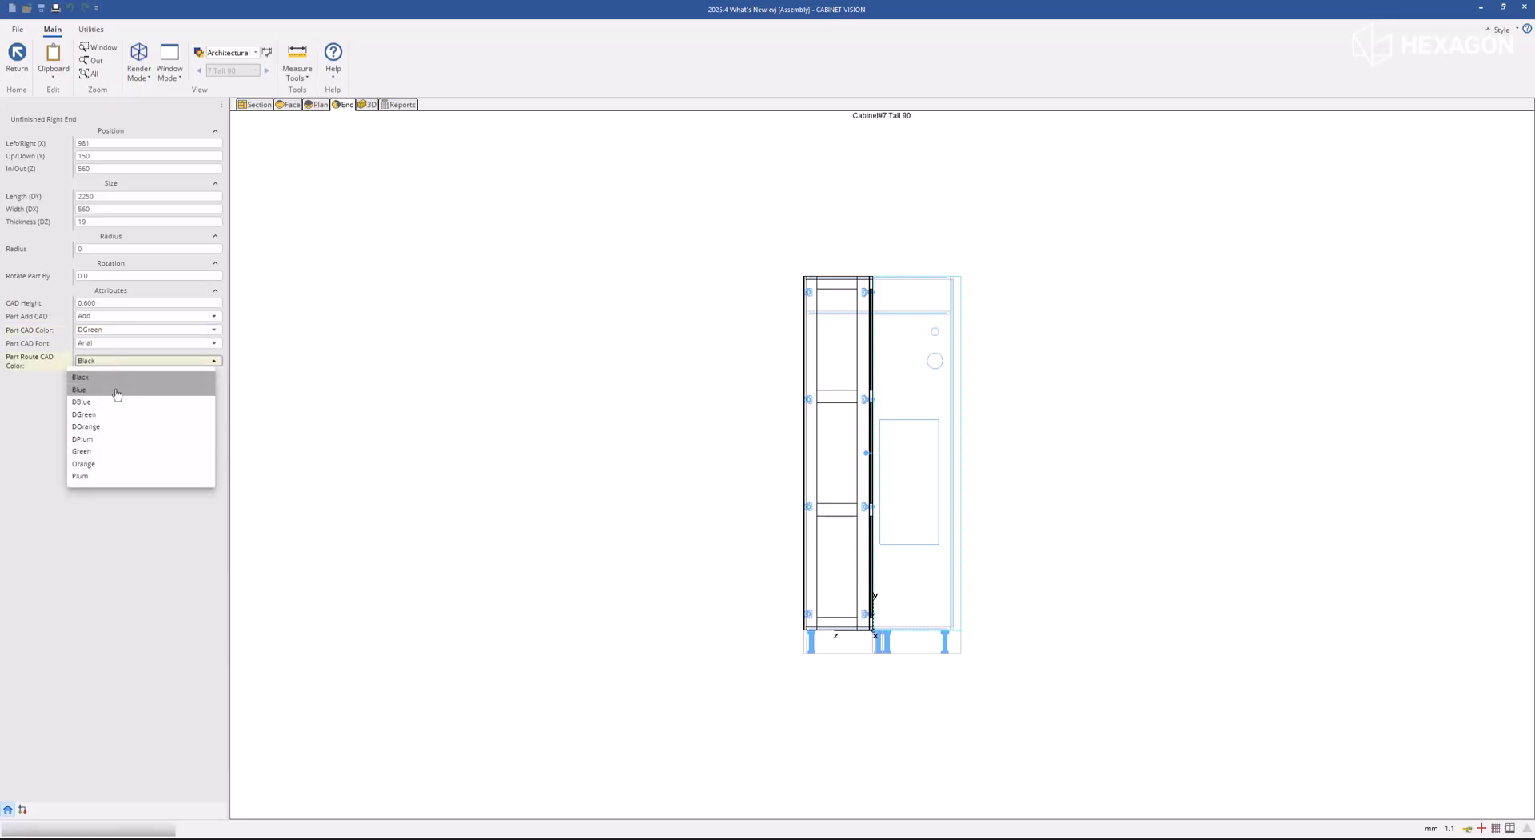
{"action": "left_click", "coordinate": [114, 447]}
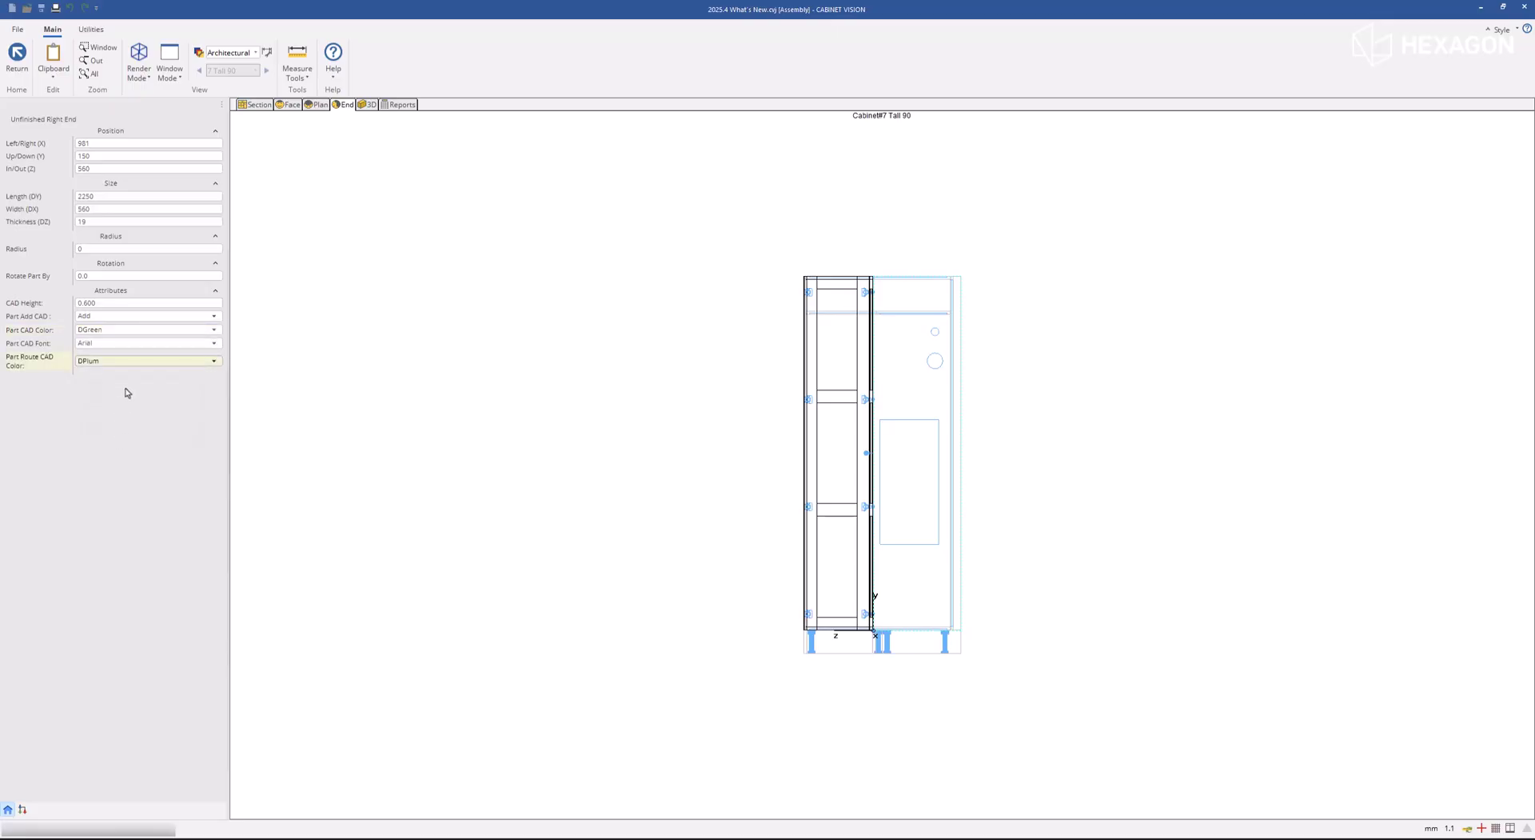
{"action": "left_click", "coordinate": [122, 344]}
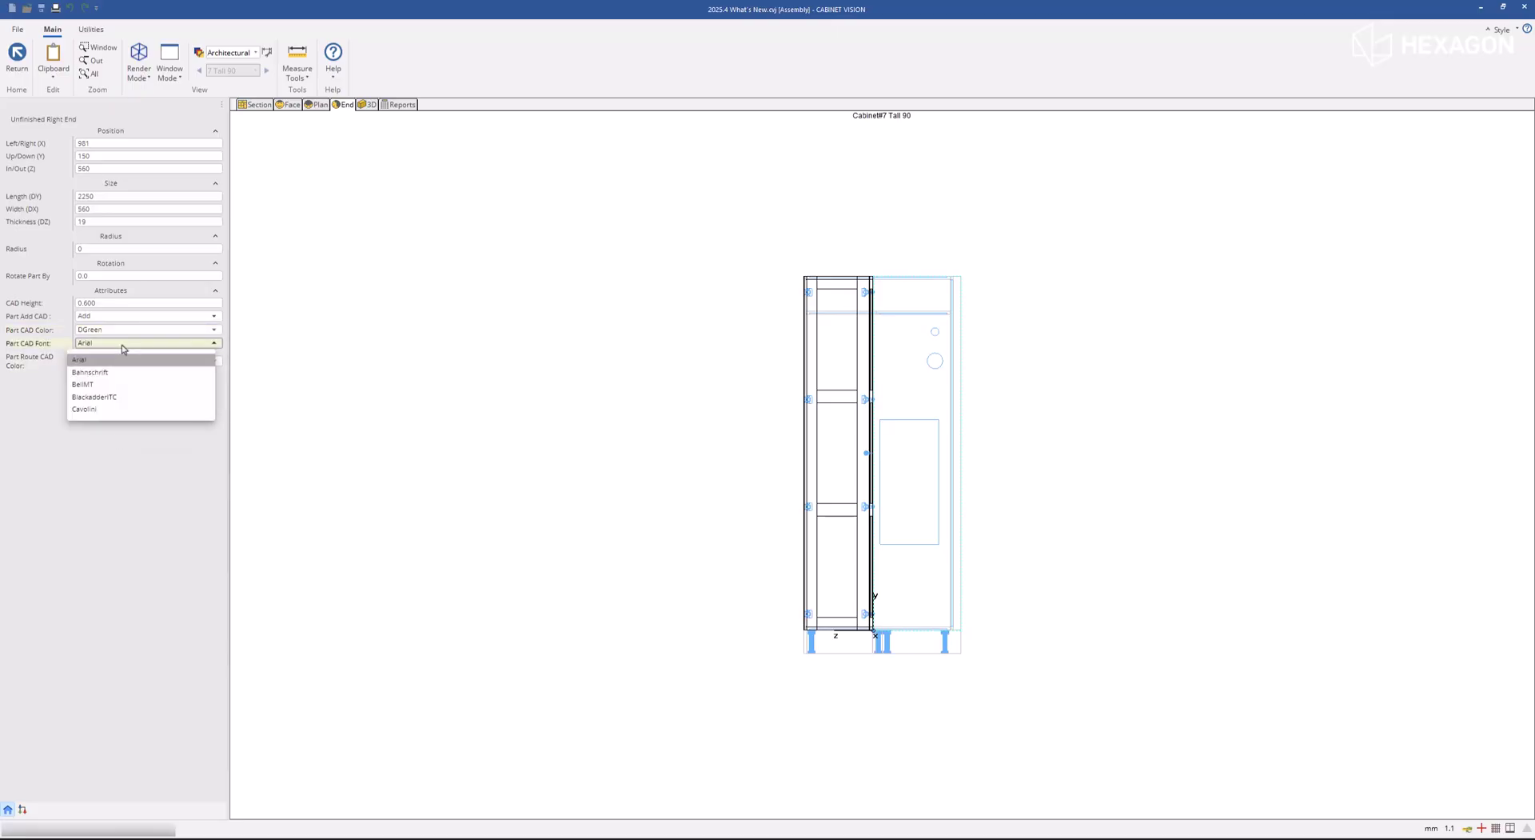
{"action": "left_click", "coordinate": [122, 409]}
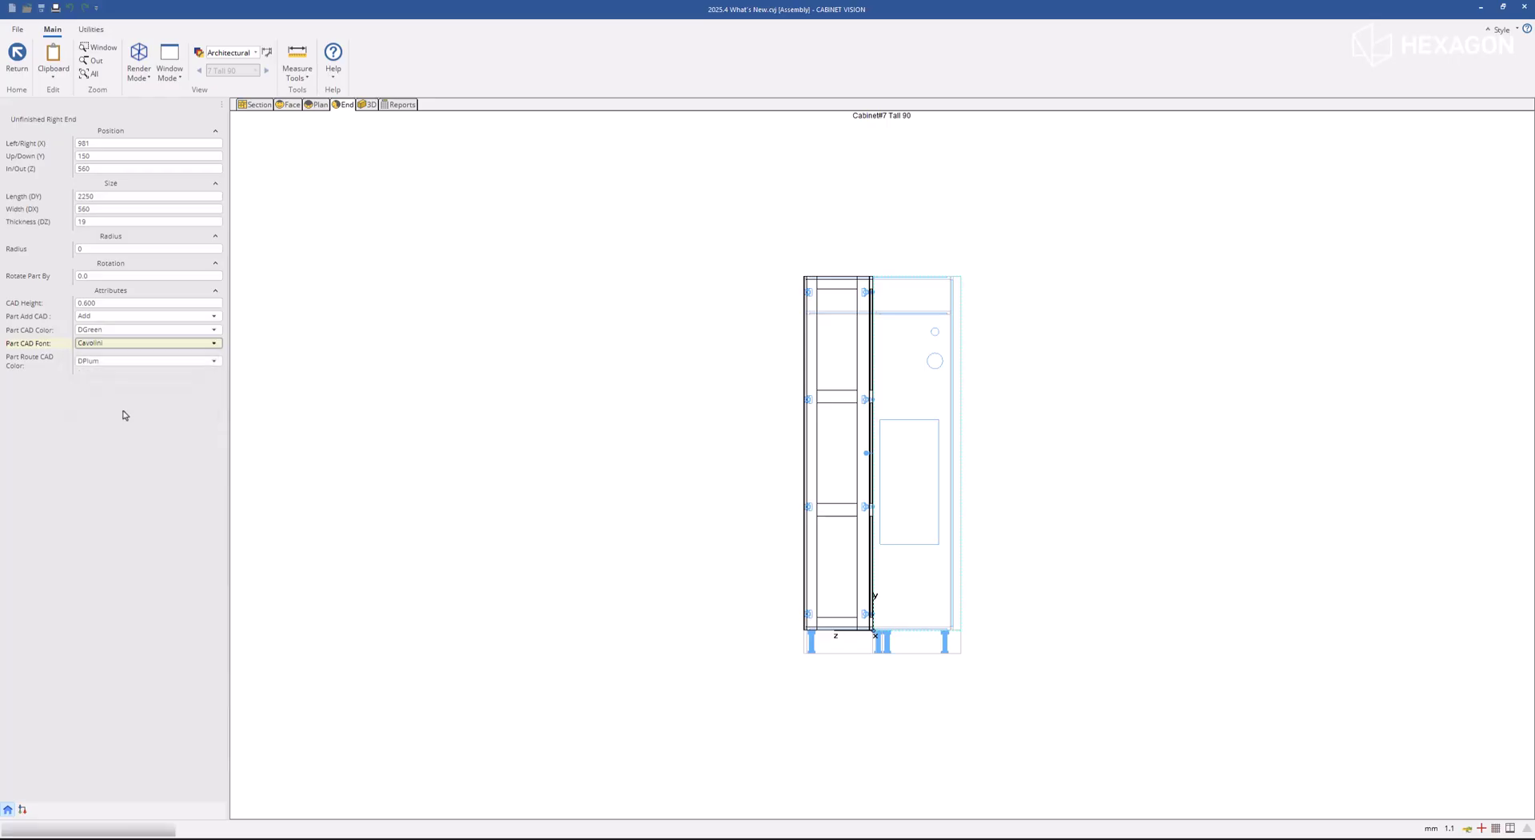
- Open the unfinished right end at part level and examine its hole and route annotations in the front view
{"action": "right_click", "coordinate": [910, 338]}
{"action": "left_click", "coordinate": [879, 370]}
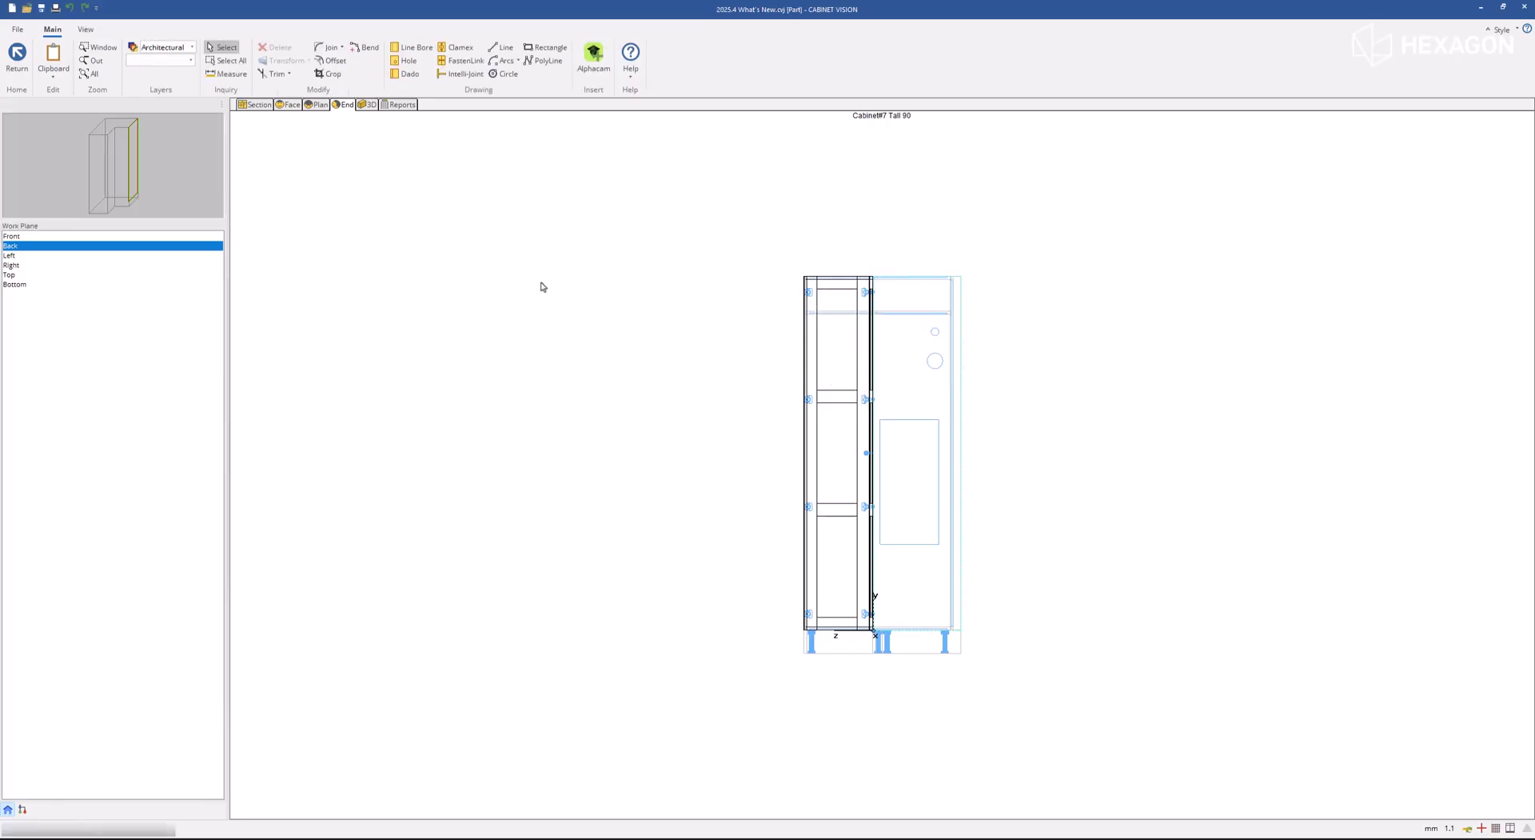
{"action": "left_click", "coordinate": [279, 105]}
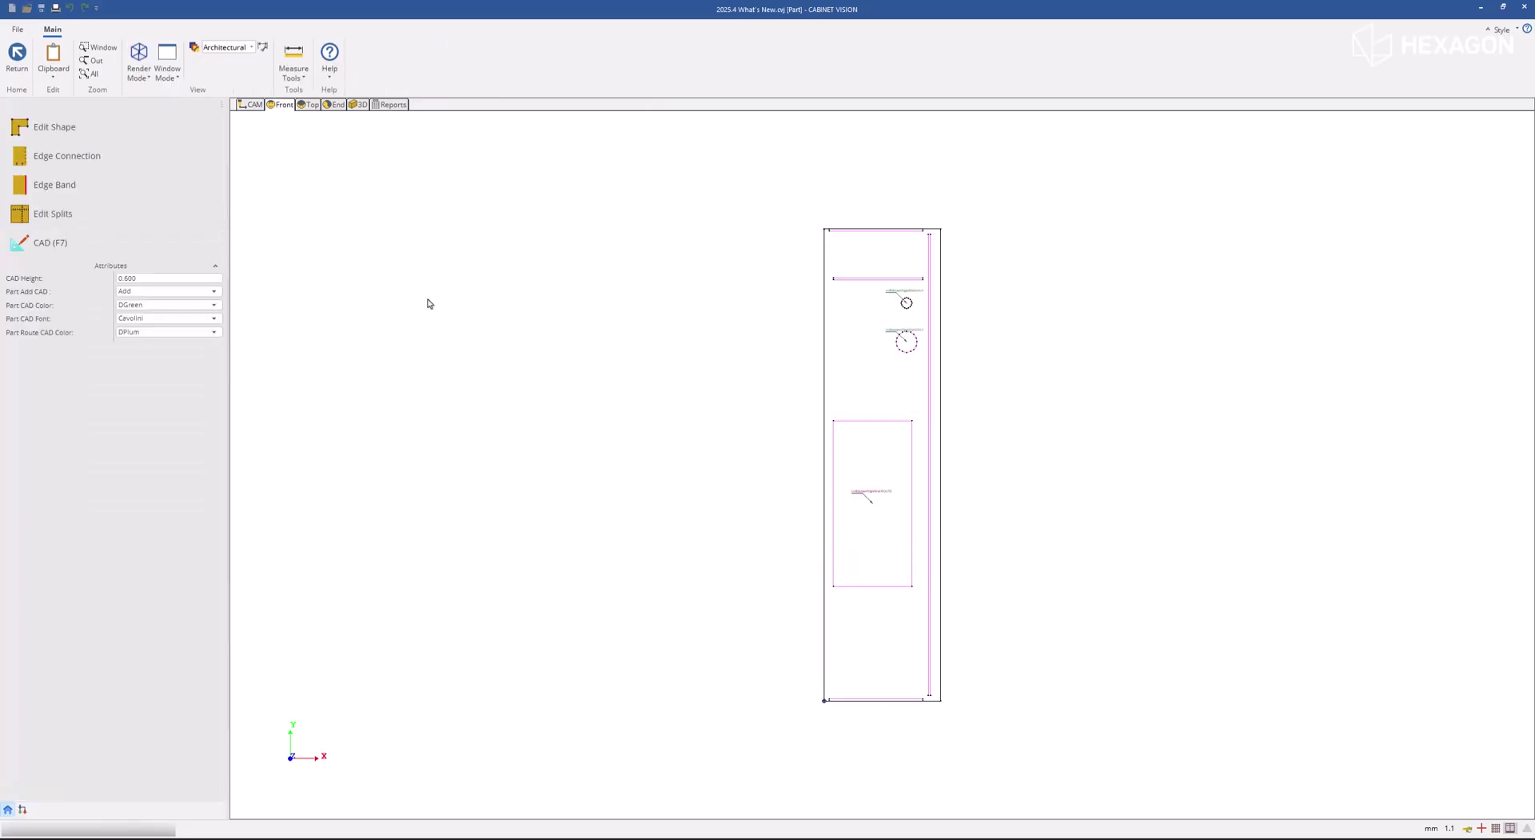
{"action": "scroll", "coordinate": [989, 441], "scroll_direction": "up", "scroll_amount": 5}
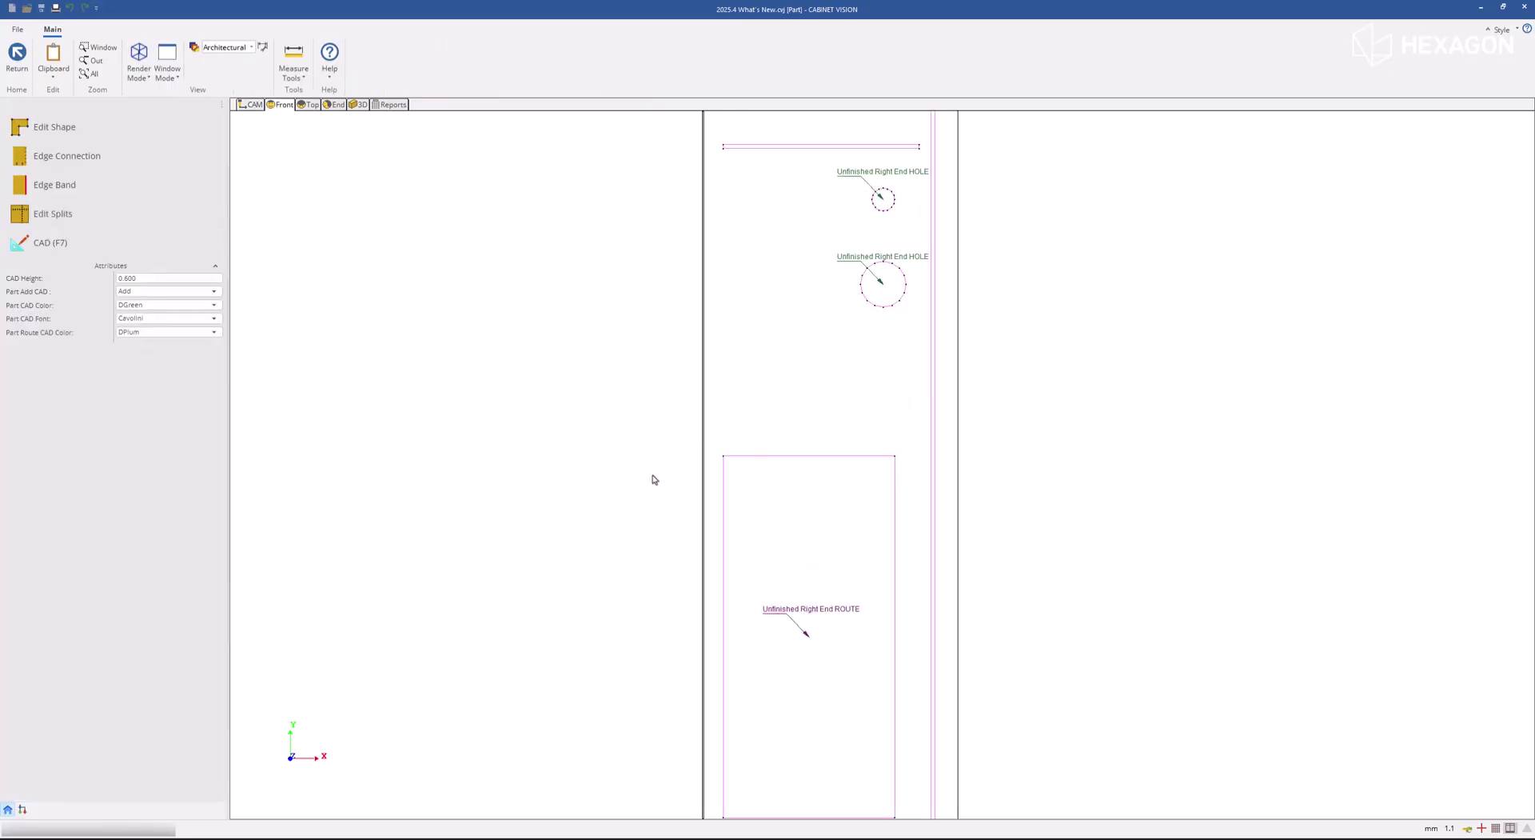
{"action": "middle_click_drag", "start_coordinate": [652, 480], "coordinate": [648, 431]}
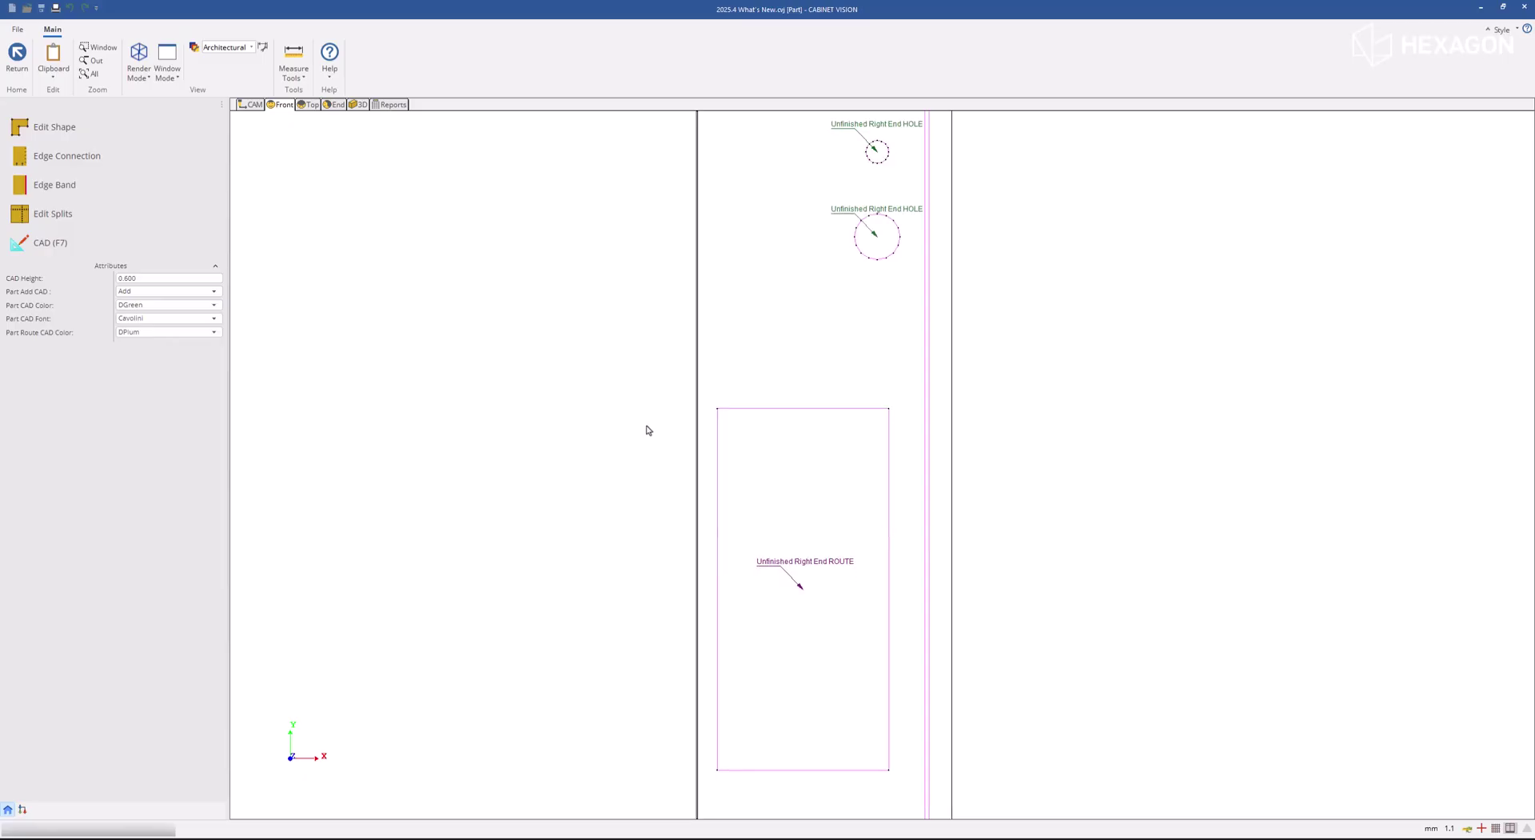